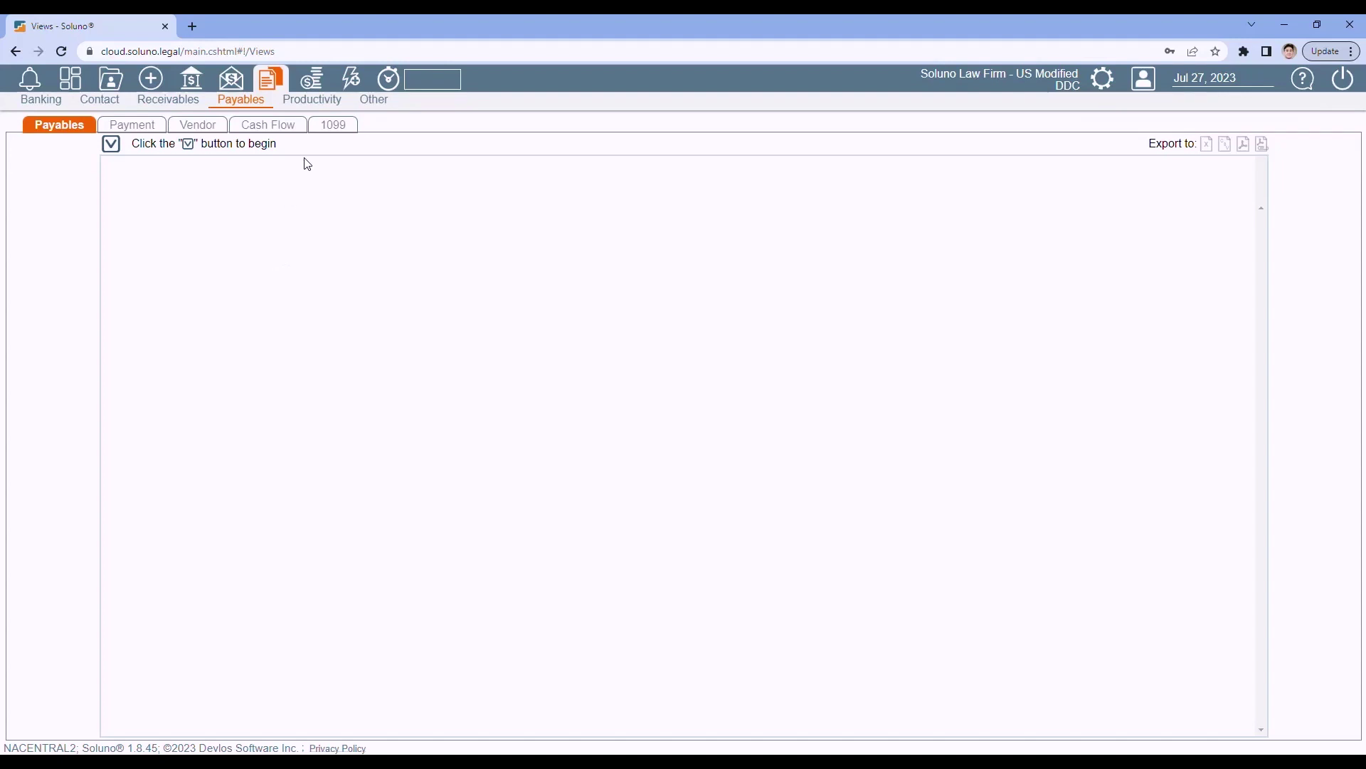
Open Financials and review the 2022 General Ledger, Balance Sheet, Trial Balance and Profit and Loss reports
click(314, 83)
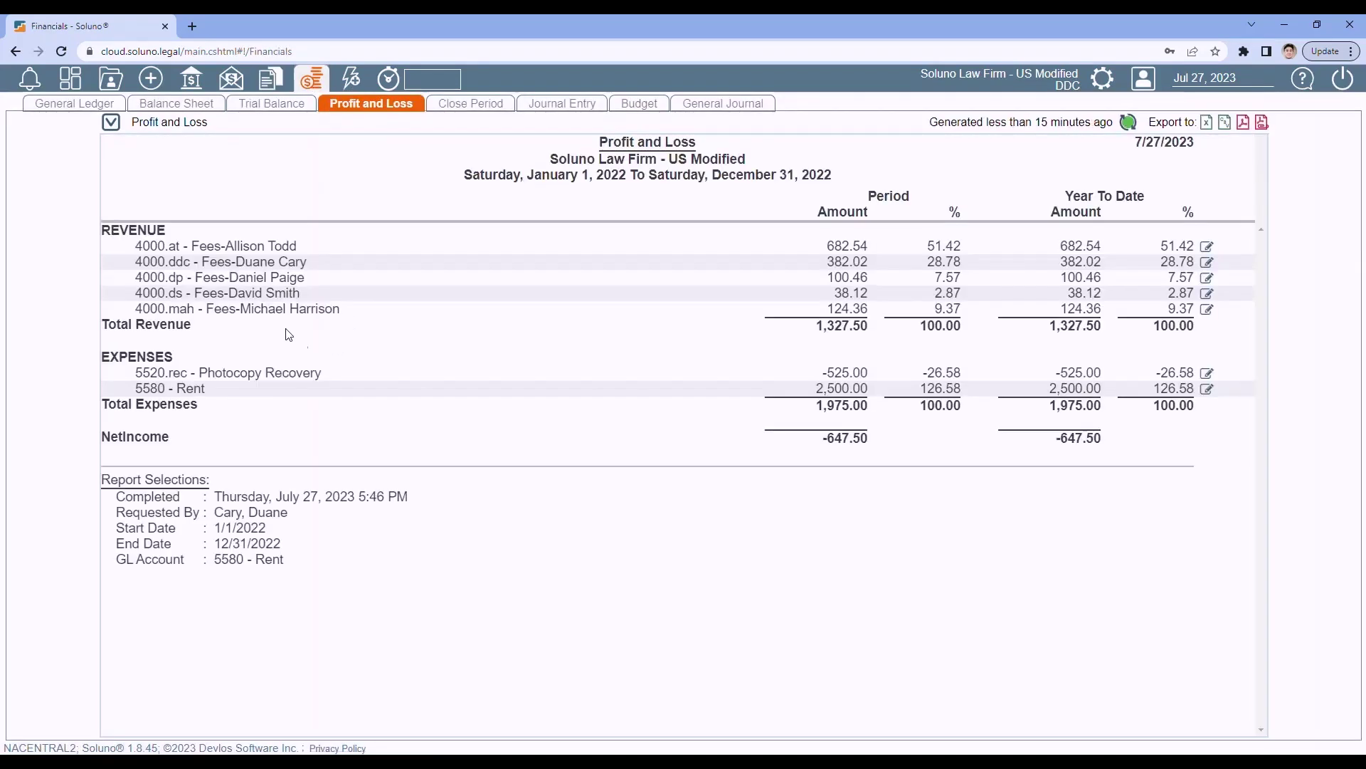
click(67, 107)
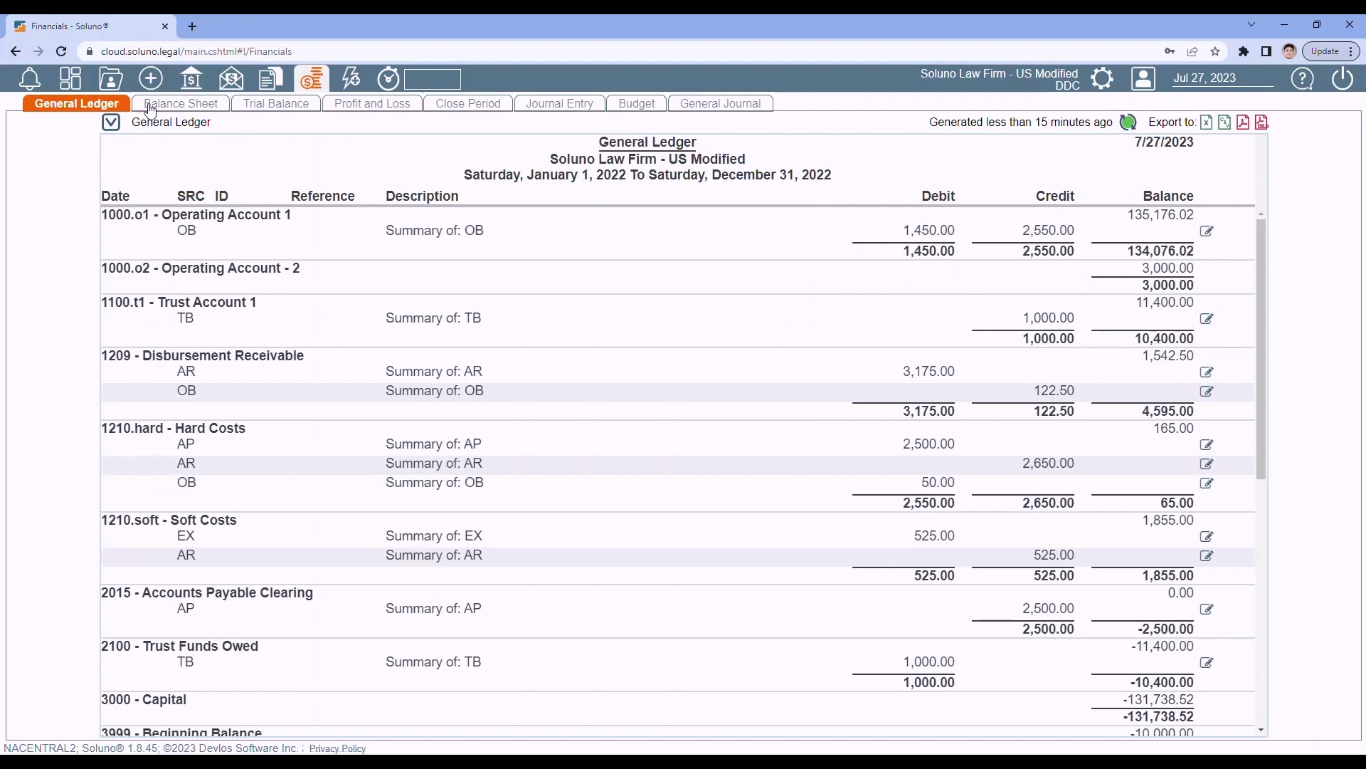
click(190, 108)
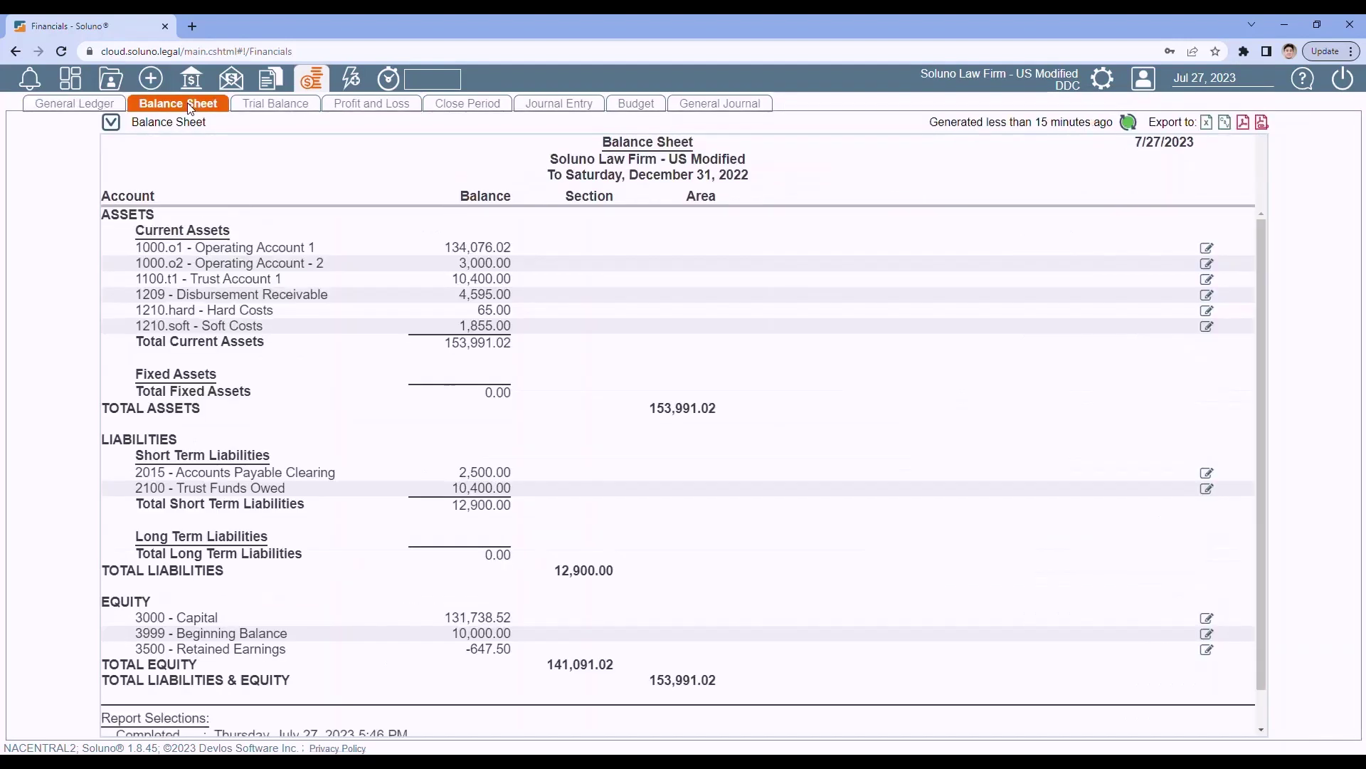
click(263, 102)
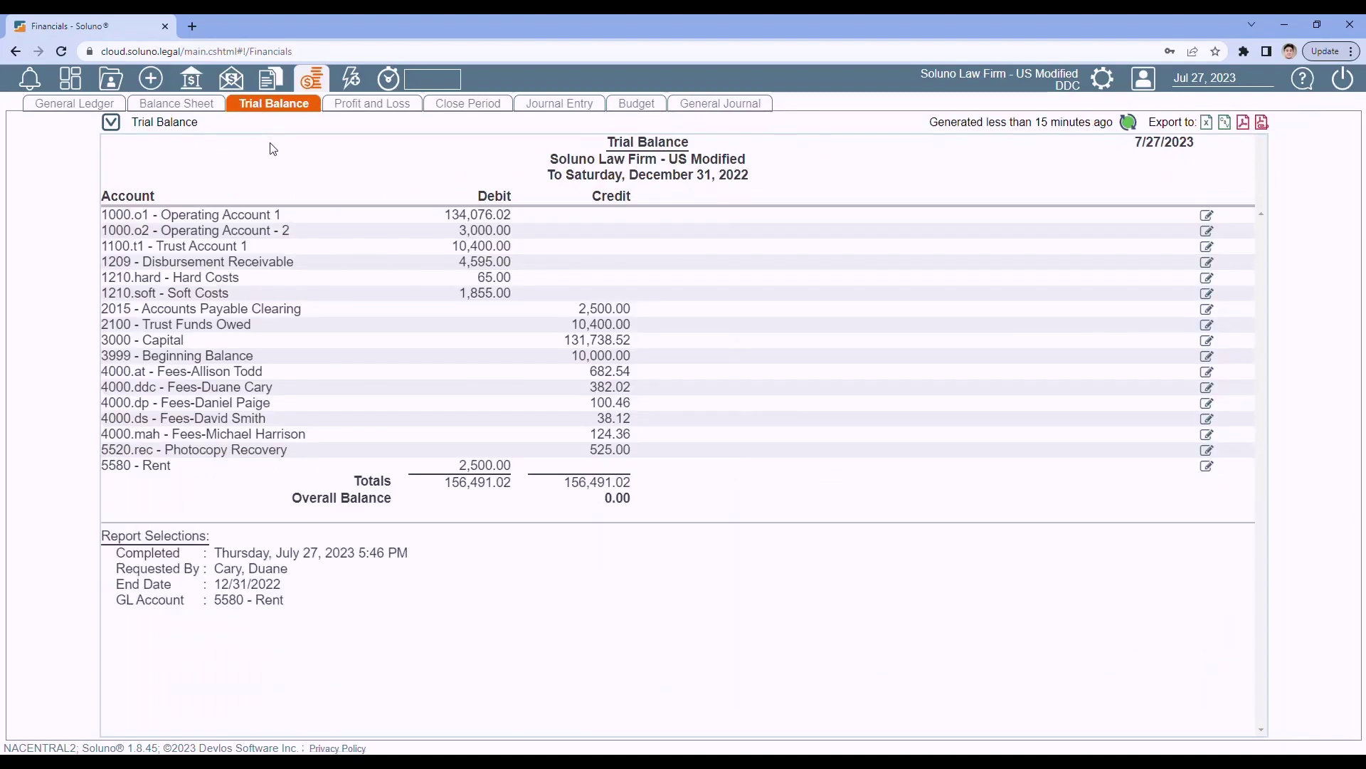
click(383, 105)
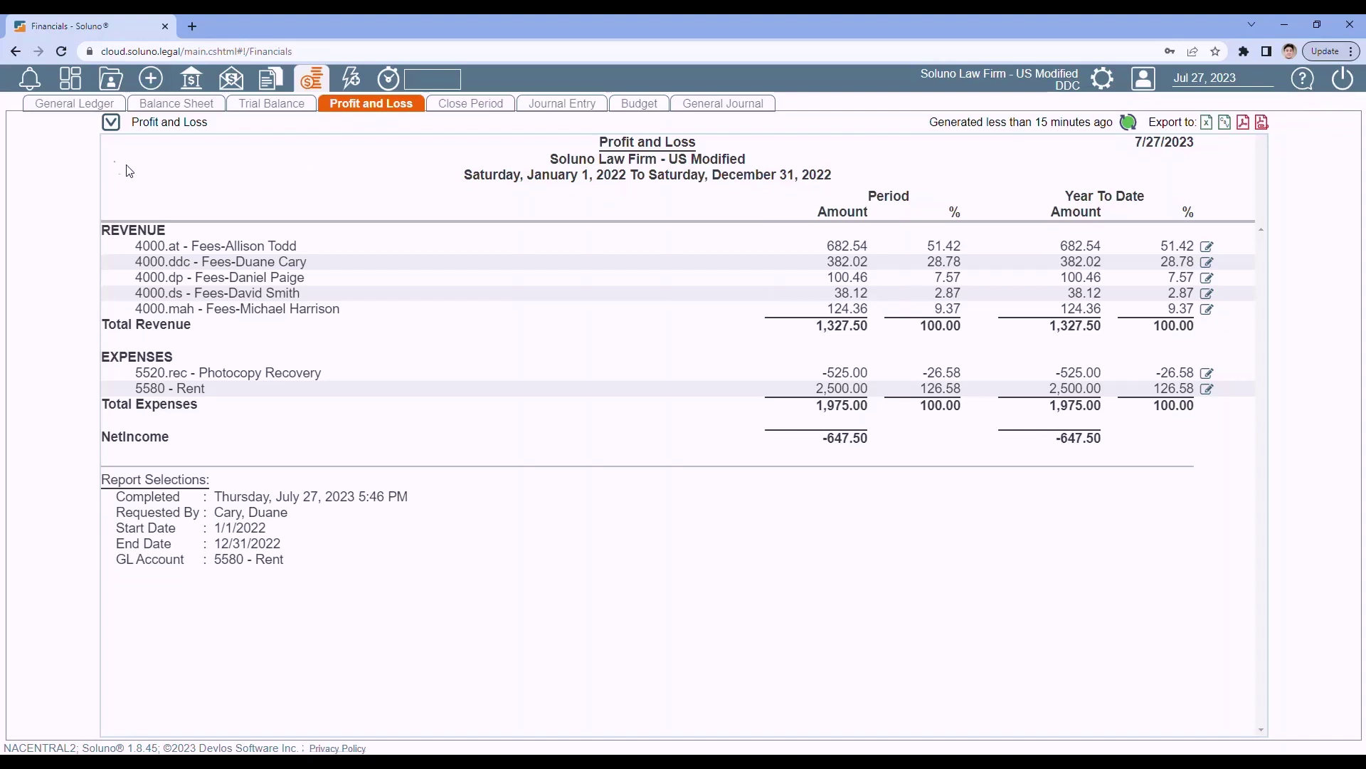
Scroll through the 2022 General Ledger, then recheck the Balance Sheet, Trial Balance and Profit and Loss
click(60, 108)
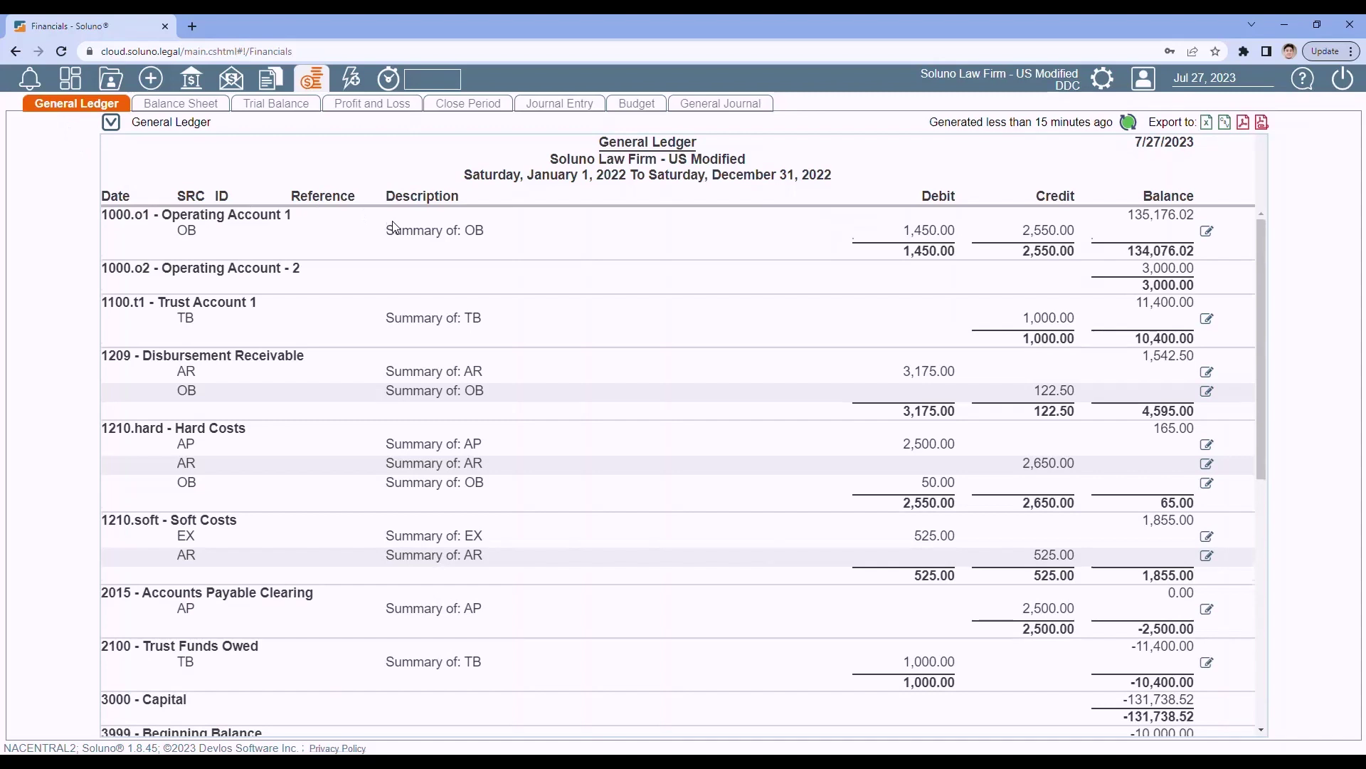
scroll(395, 226, down, 1)
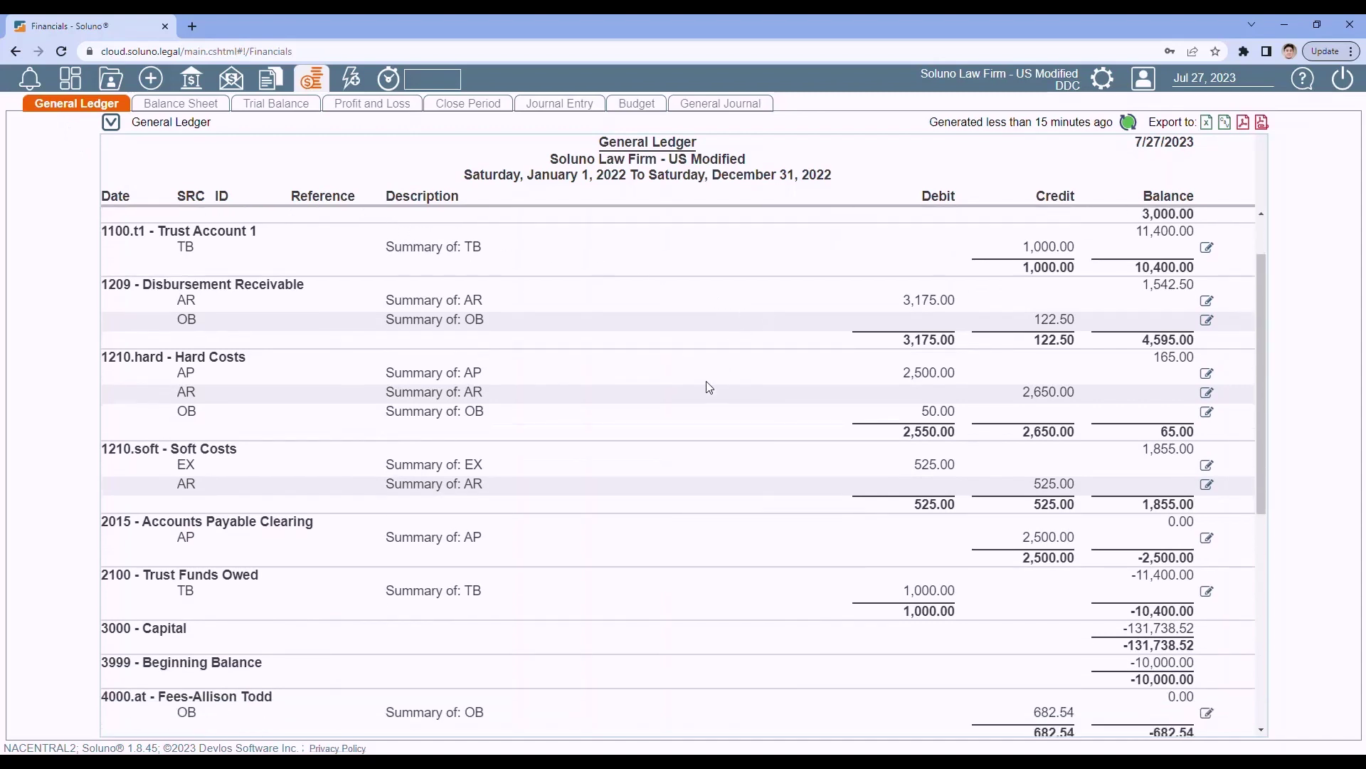
scroll(686, 394, down, 1)
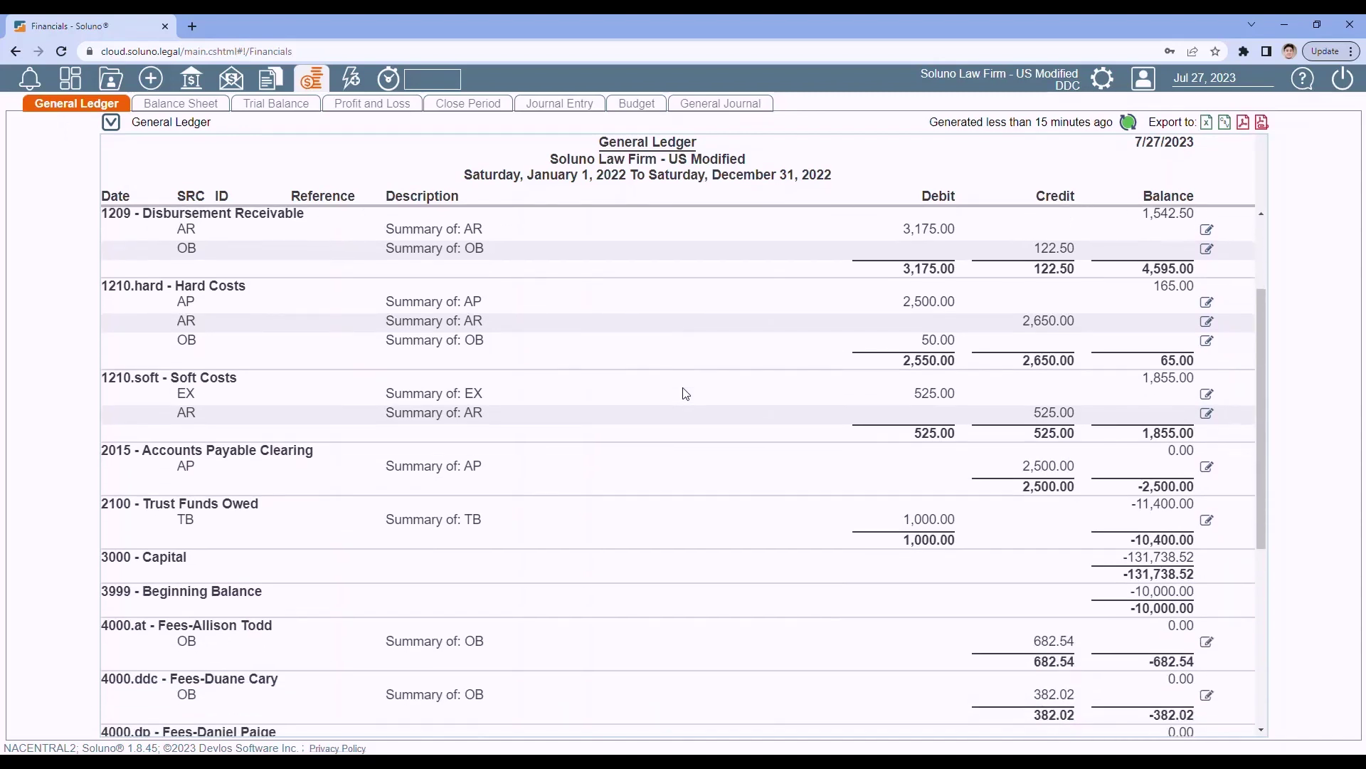
scroll(687, 394, down, 1)
scroll(687, 394, down, 2)
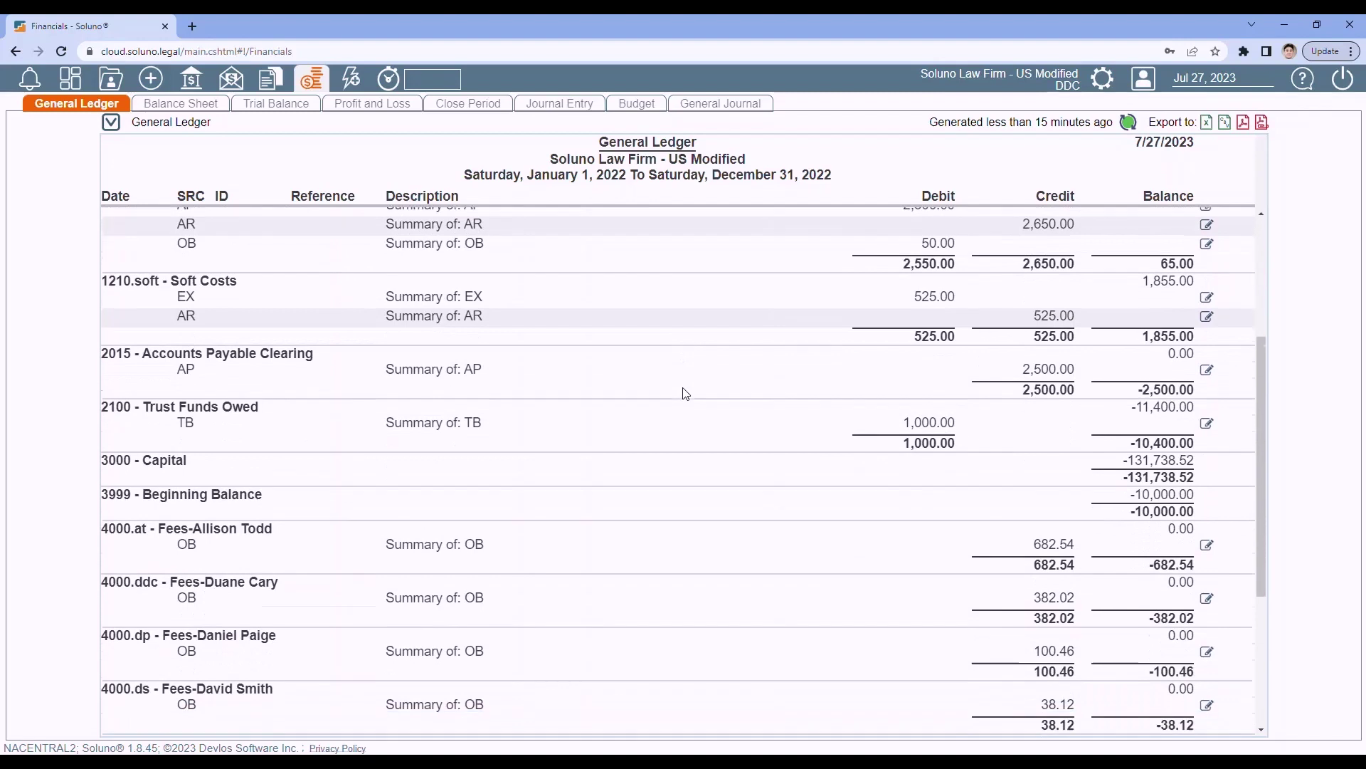
scroll(687, 393, down, 2)
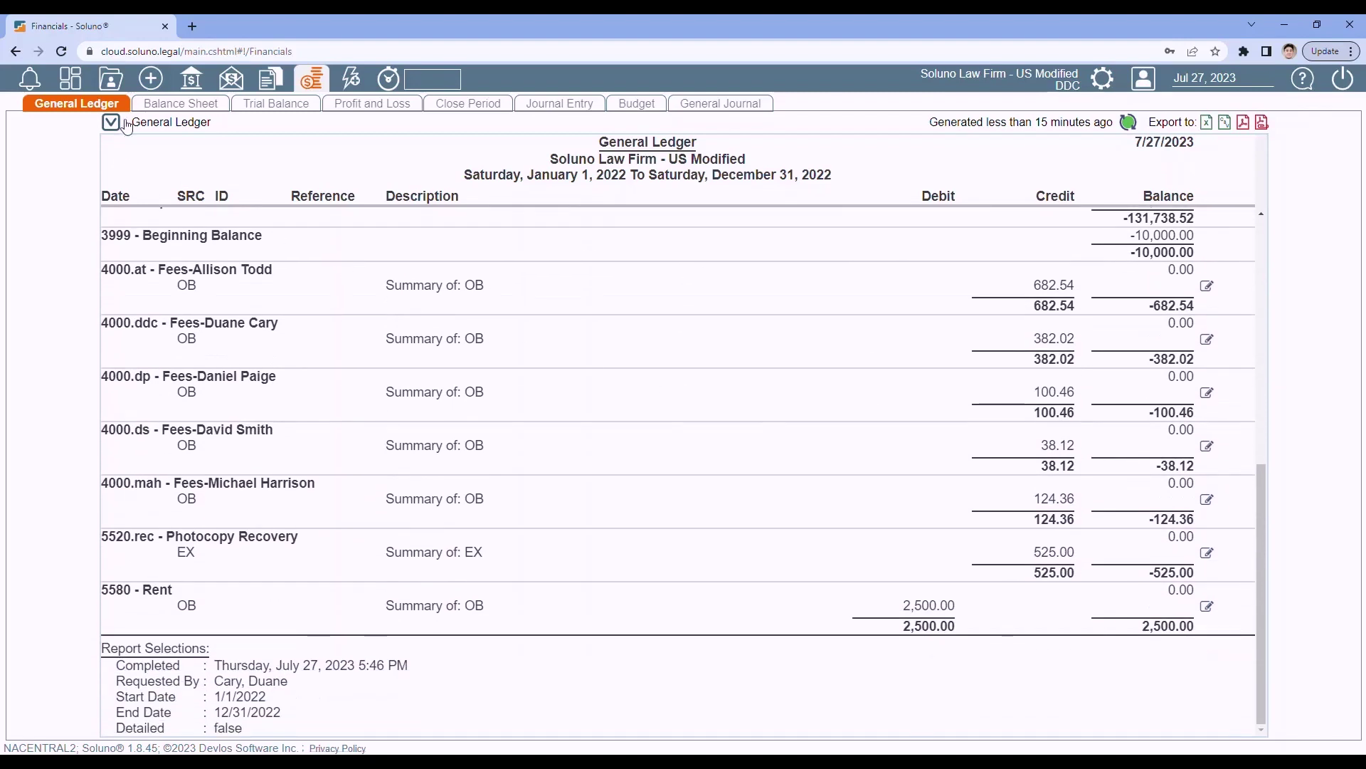
click(169, 106)
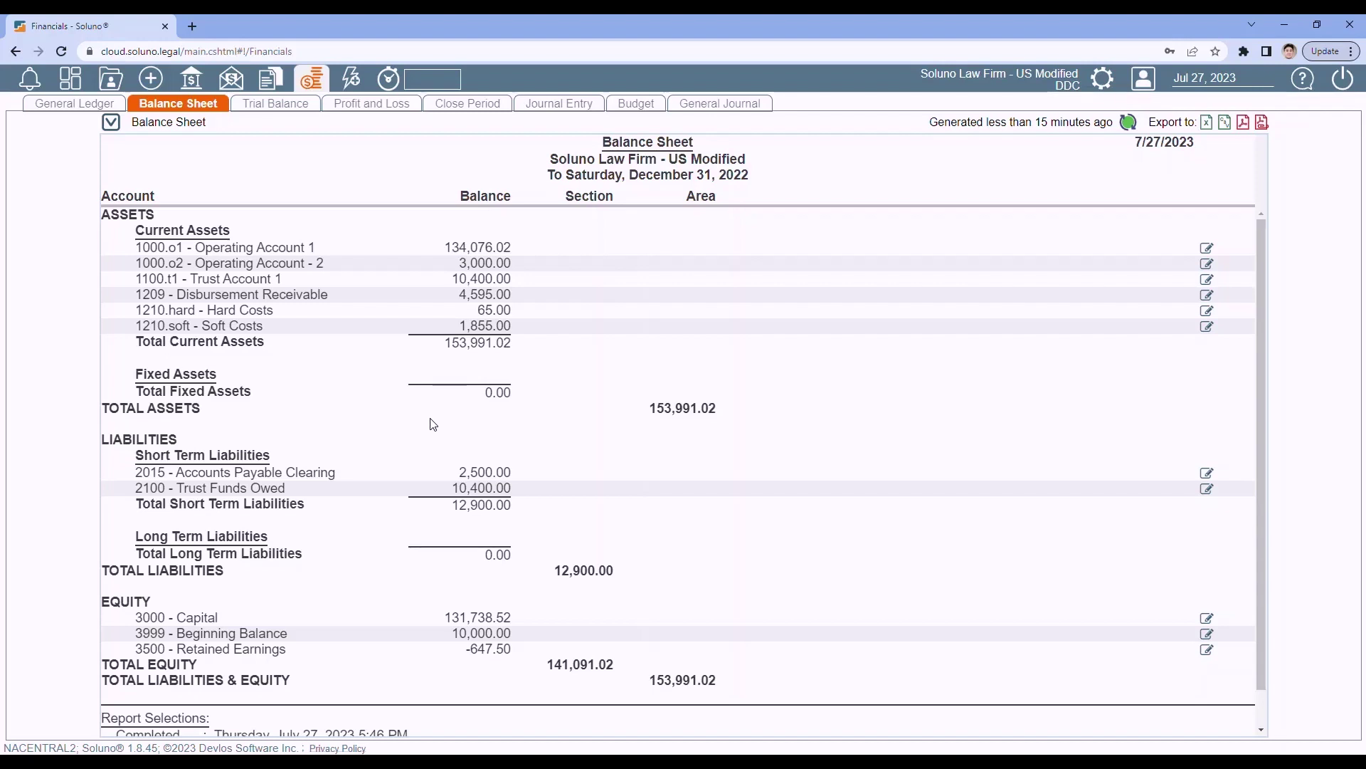
click(271, 108)
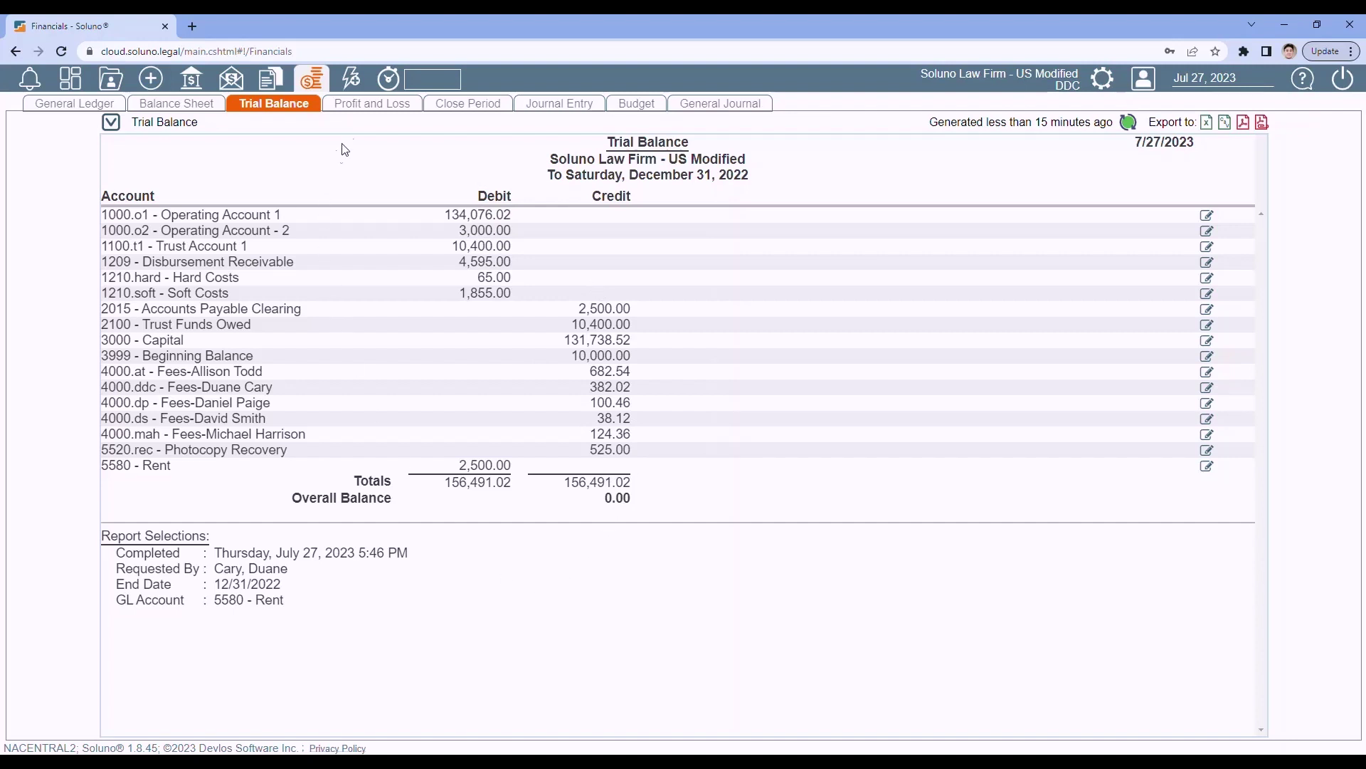
click(369, 105)
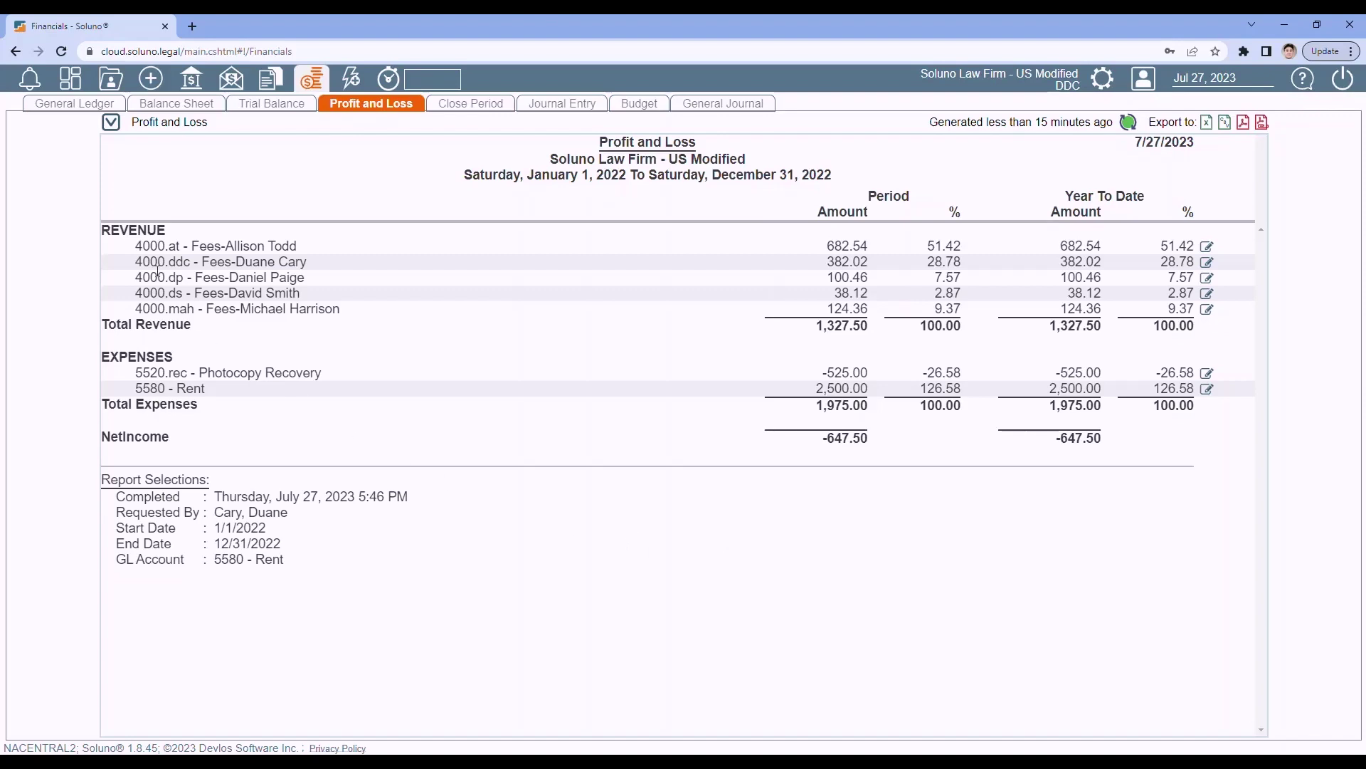
Cycle once more through all four reports, confirming trial balance totals match at 156,491.02
click(73, 106)
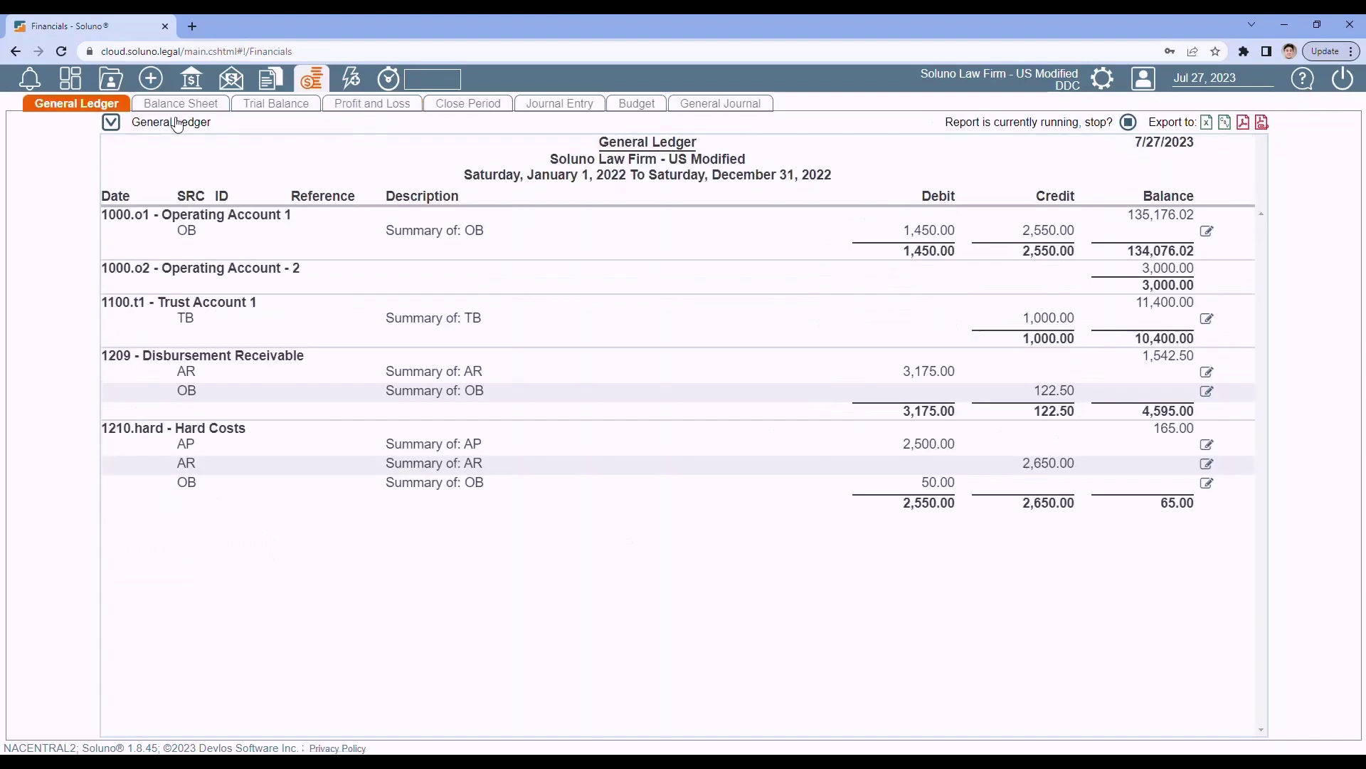
click(182, 110)
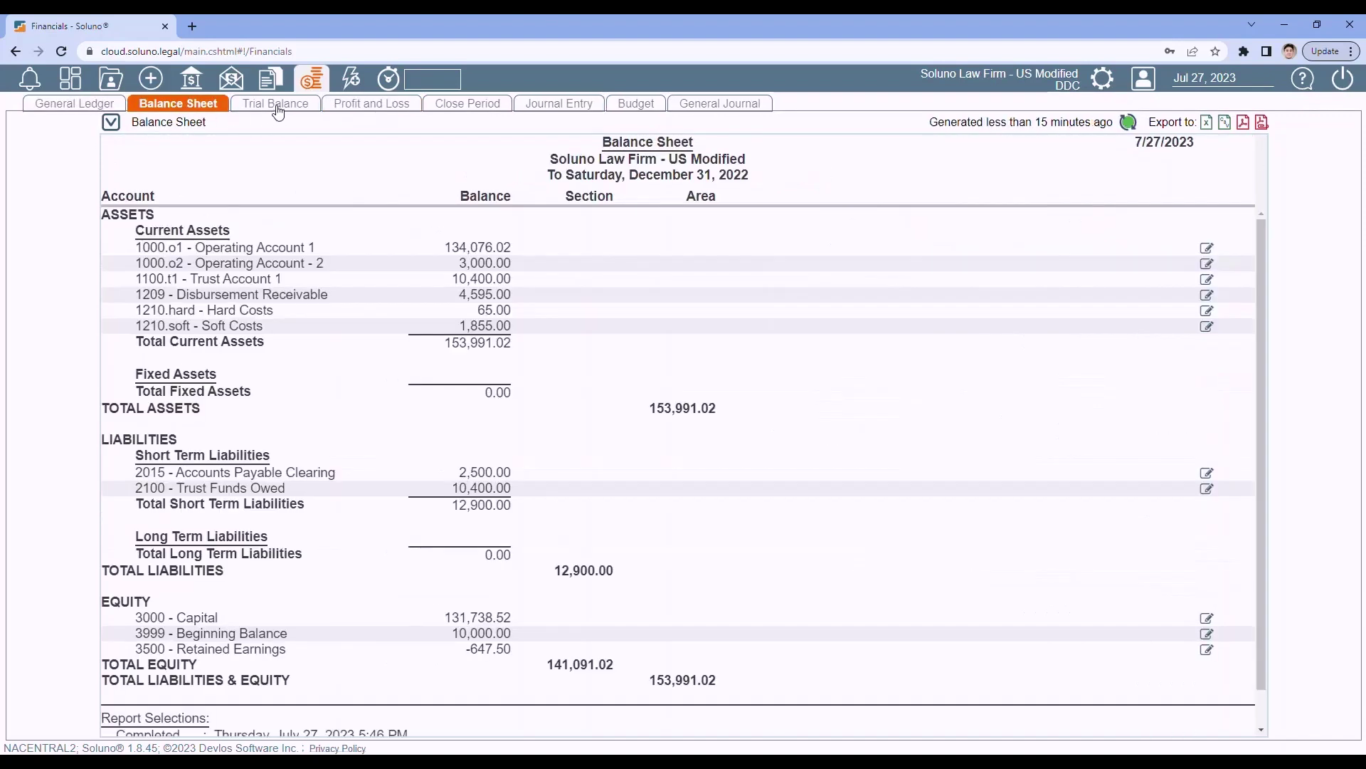
click(282, 112)
click(384, 107)
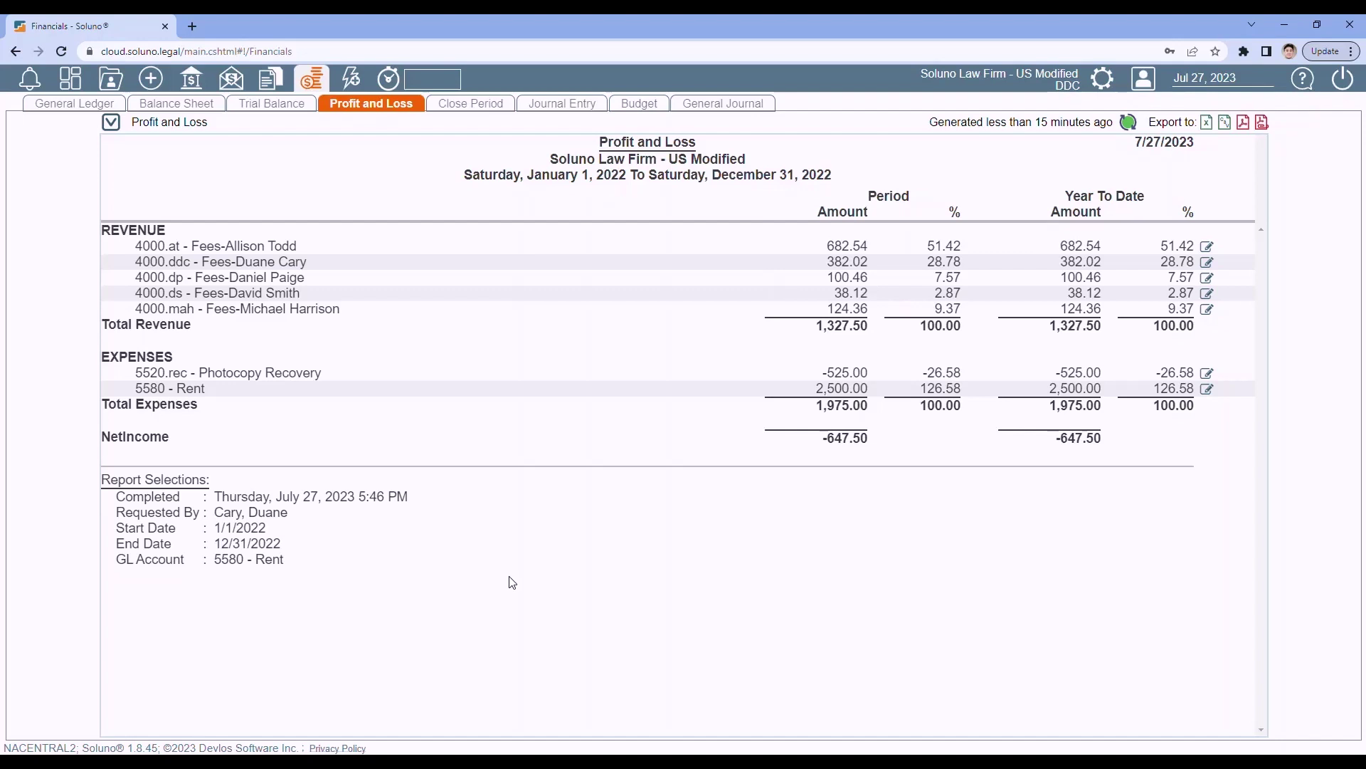
Go to Close Period and expand Previous Periods, showing January through October 2022 closed
click(468, 104)
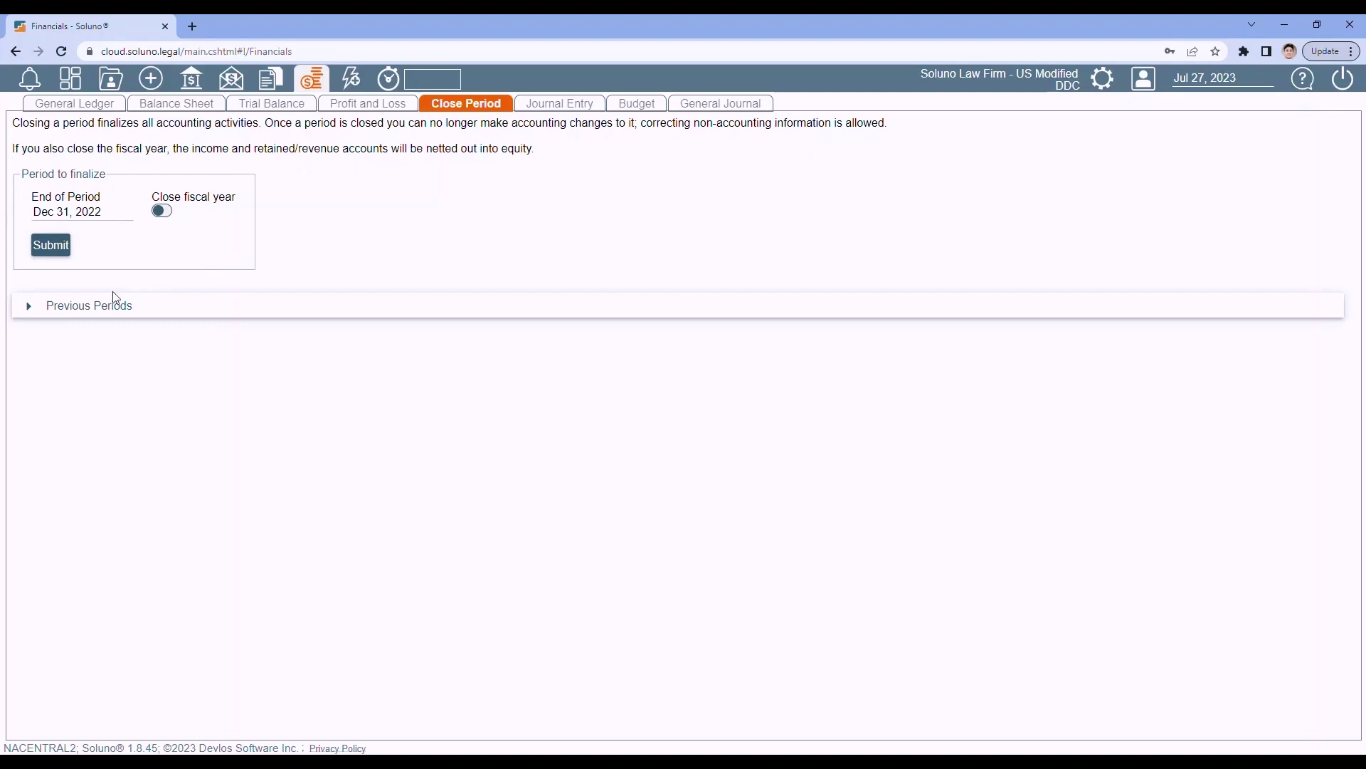
click(29, 308)
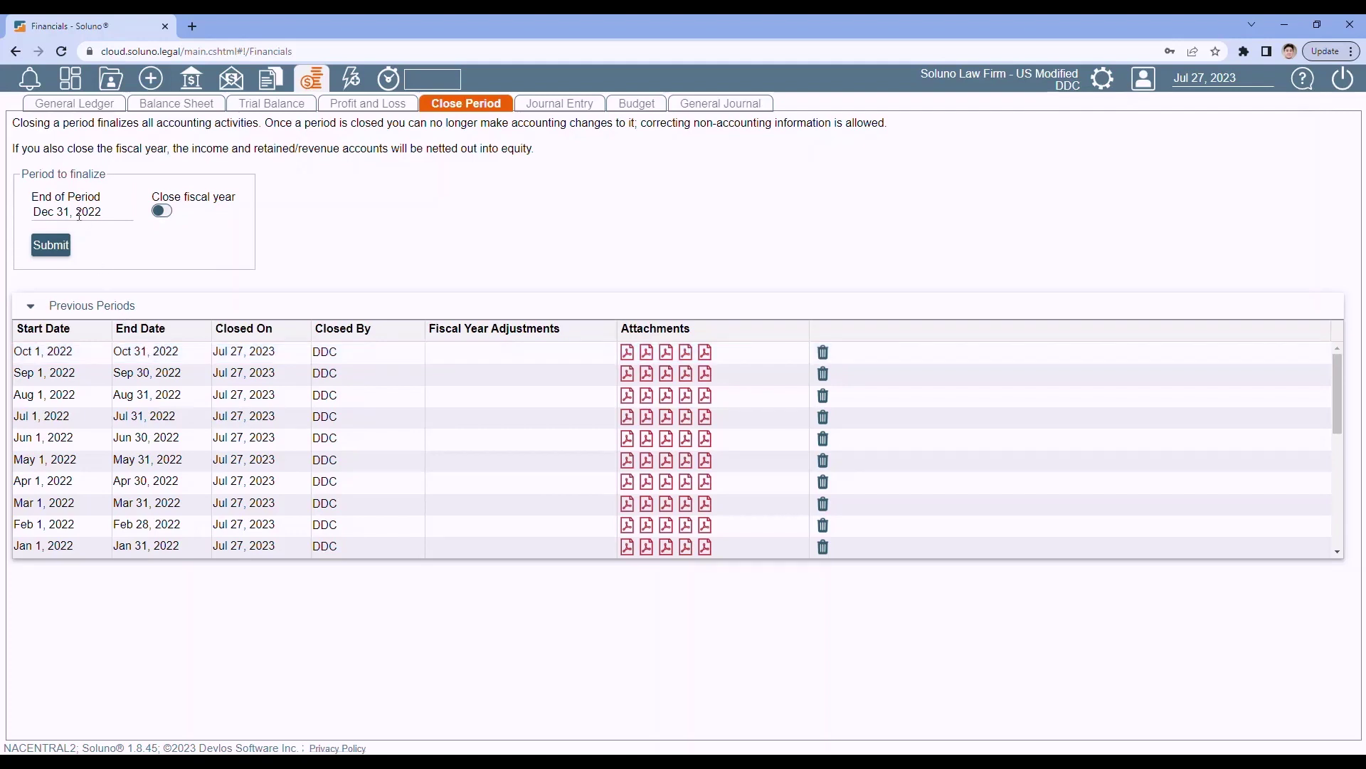
Submit the period ending Nov 30, 2022 for closing and dismiss the processing notice
click(112, 213)
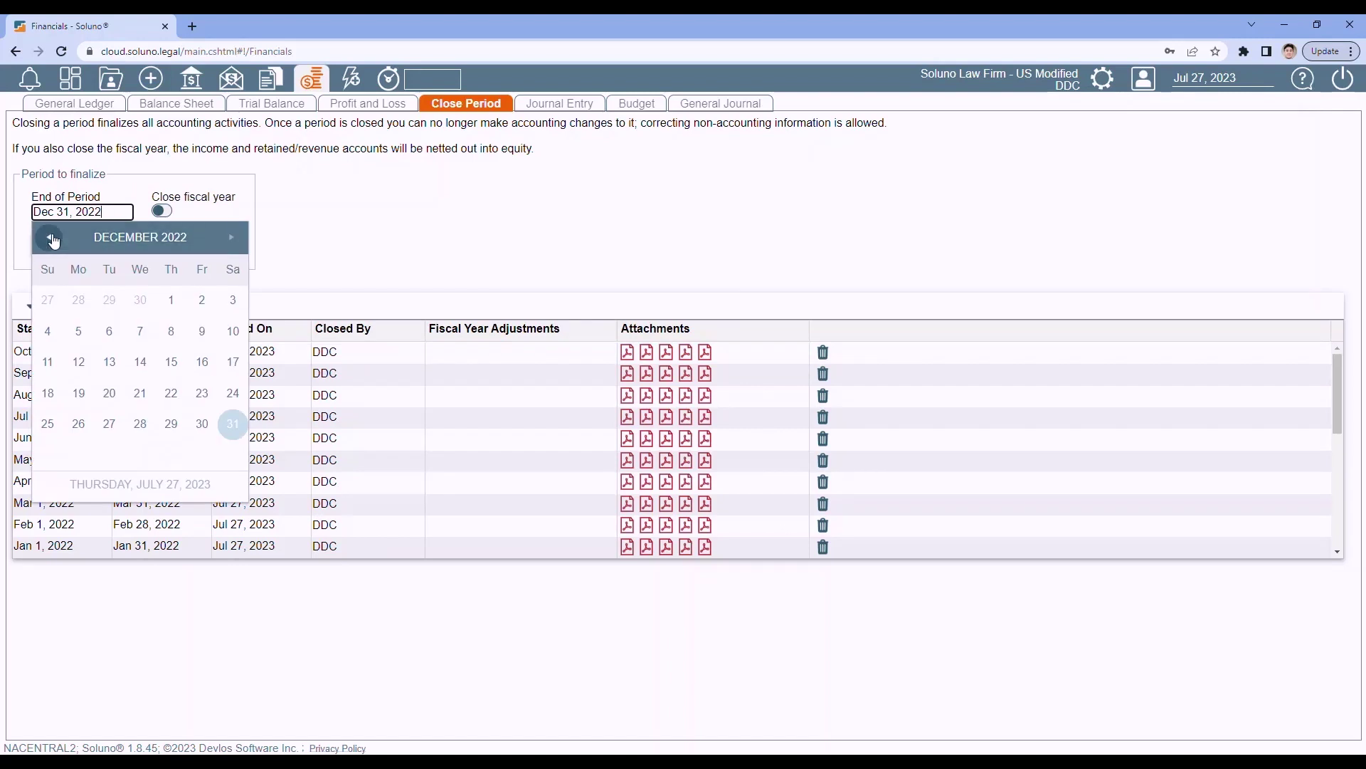
click(49, 237)
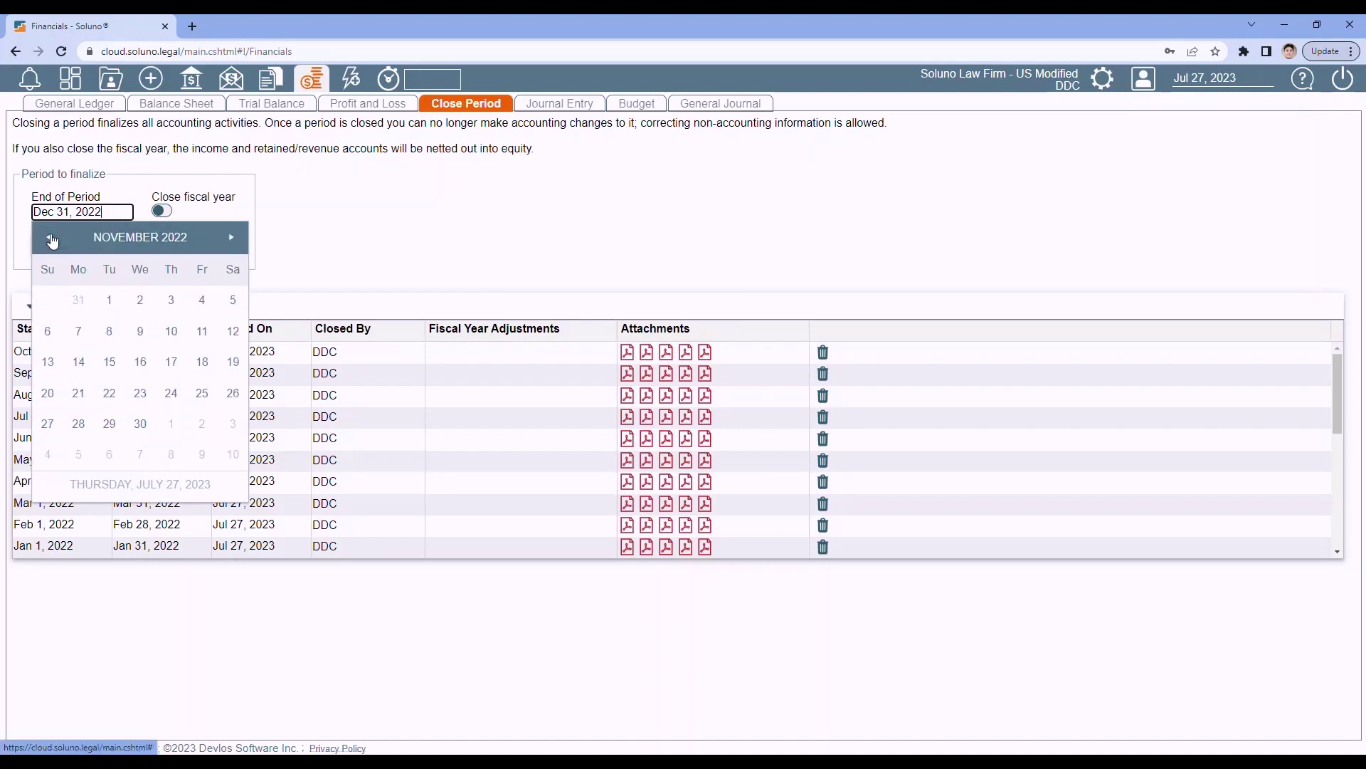
click(149, 425)
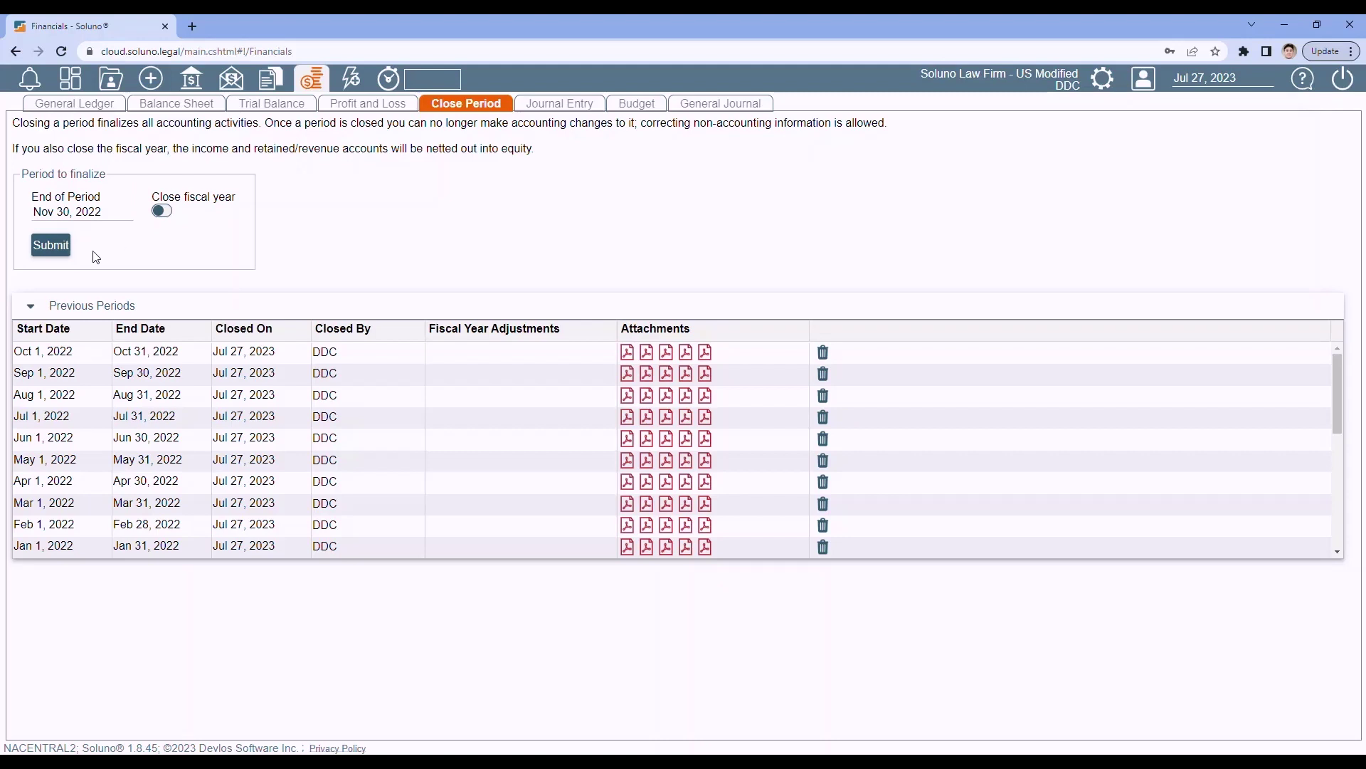
click(52, 252)
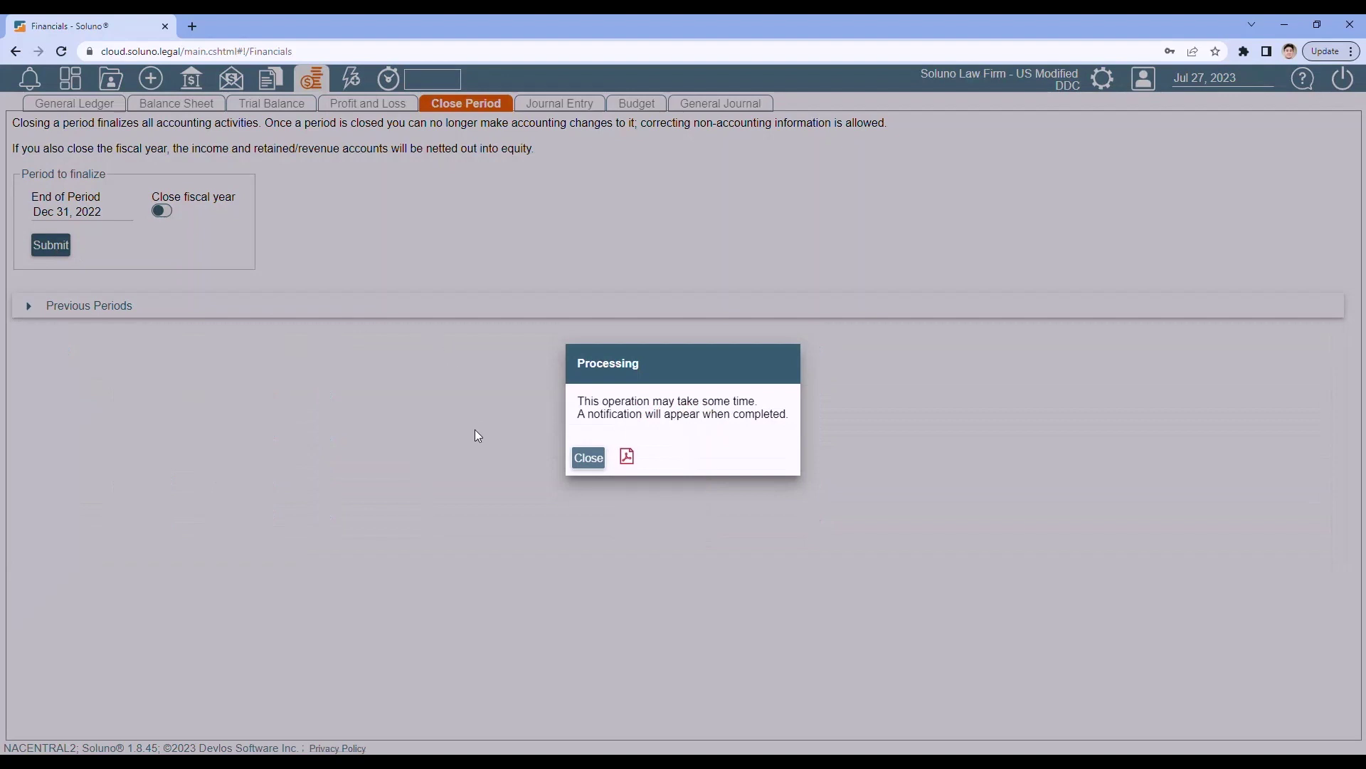
click(591, 457)
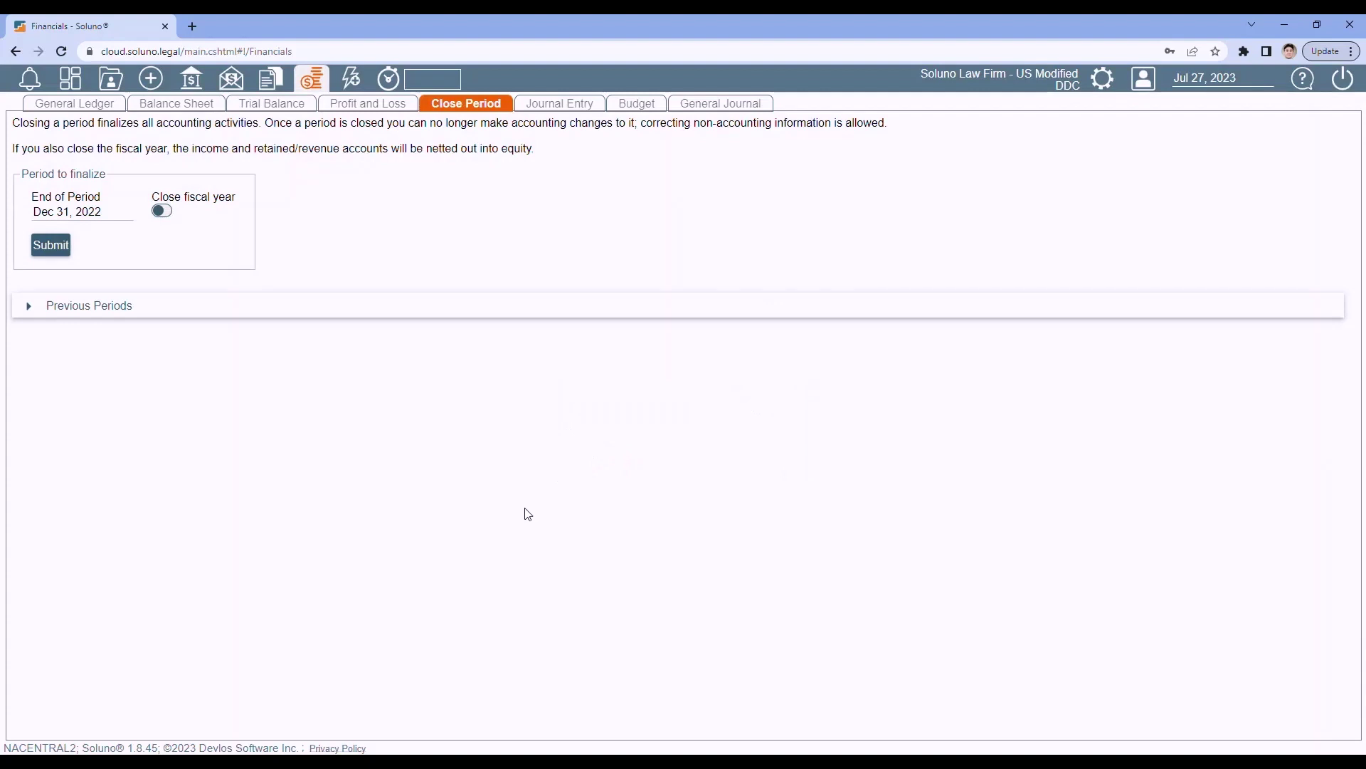
click(151, 82)
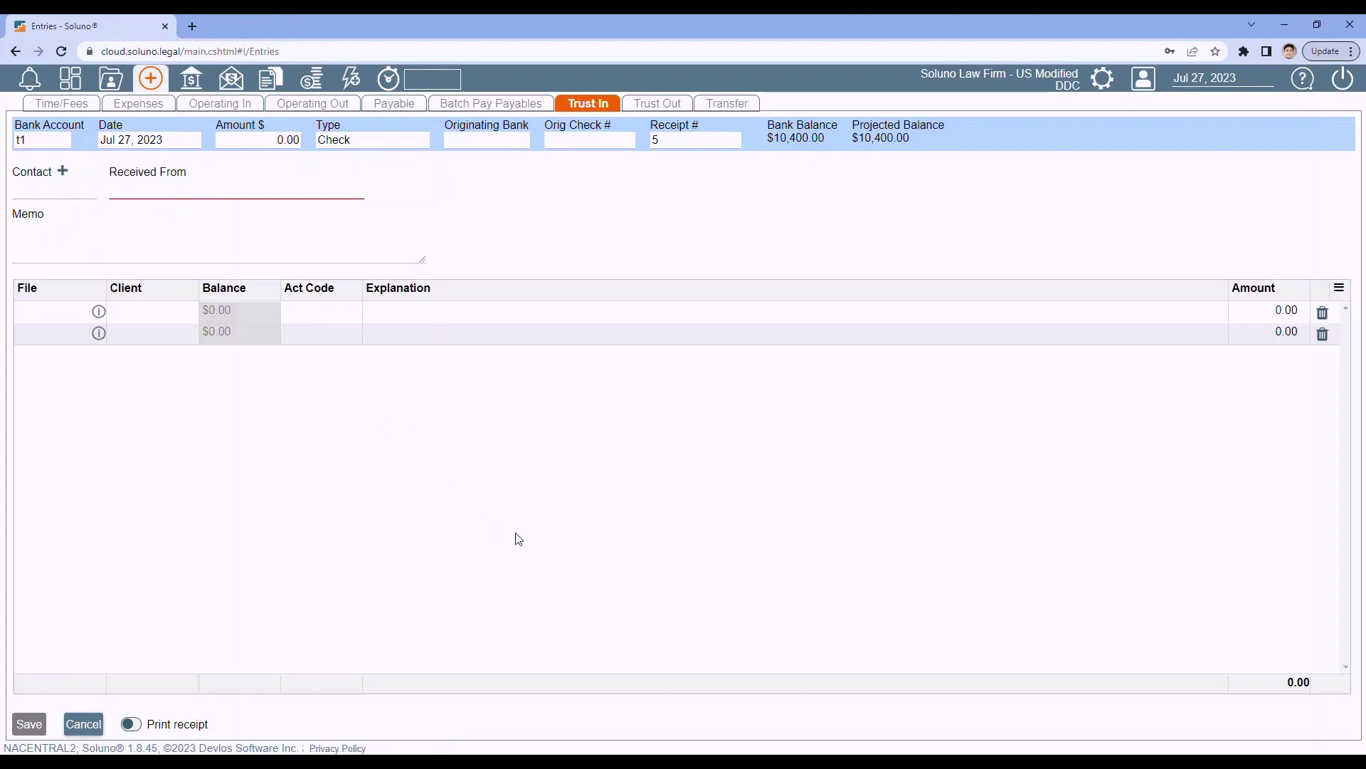
Return to Close Period and expand Previous Periods to find November 2022's General Ledger PDF
click(110, 80)
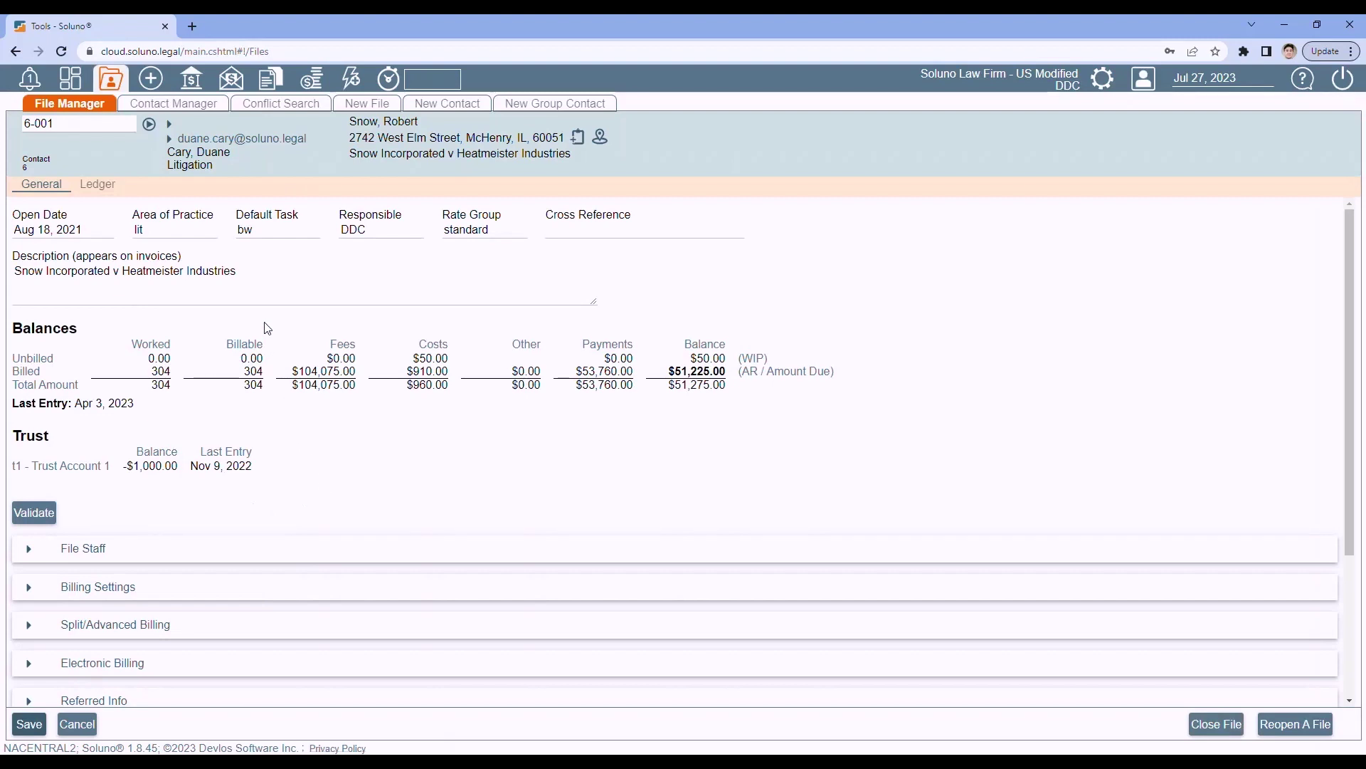
click(314, 84)
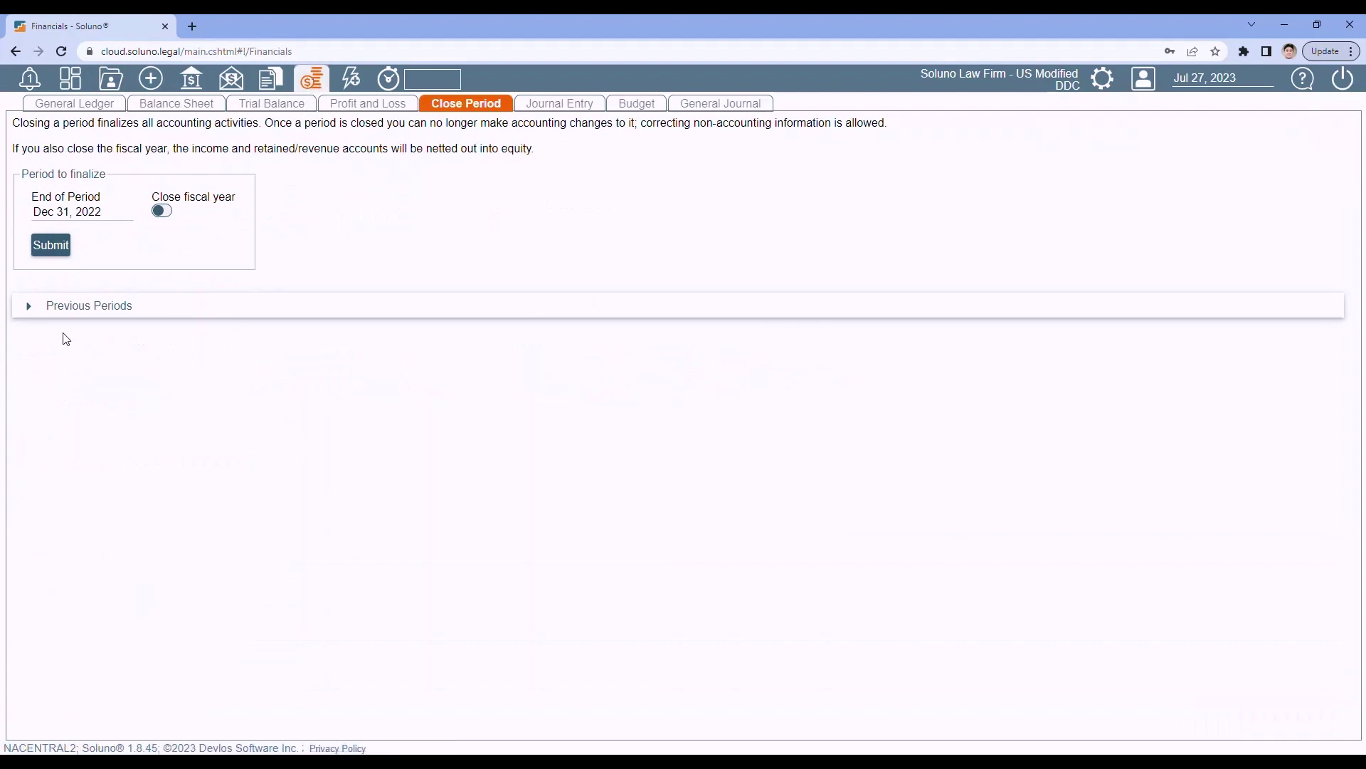
click(29, 307)
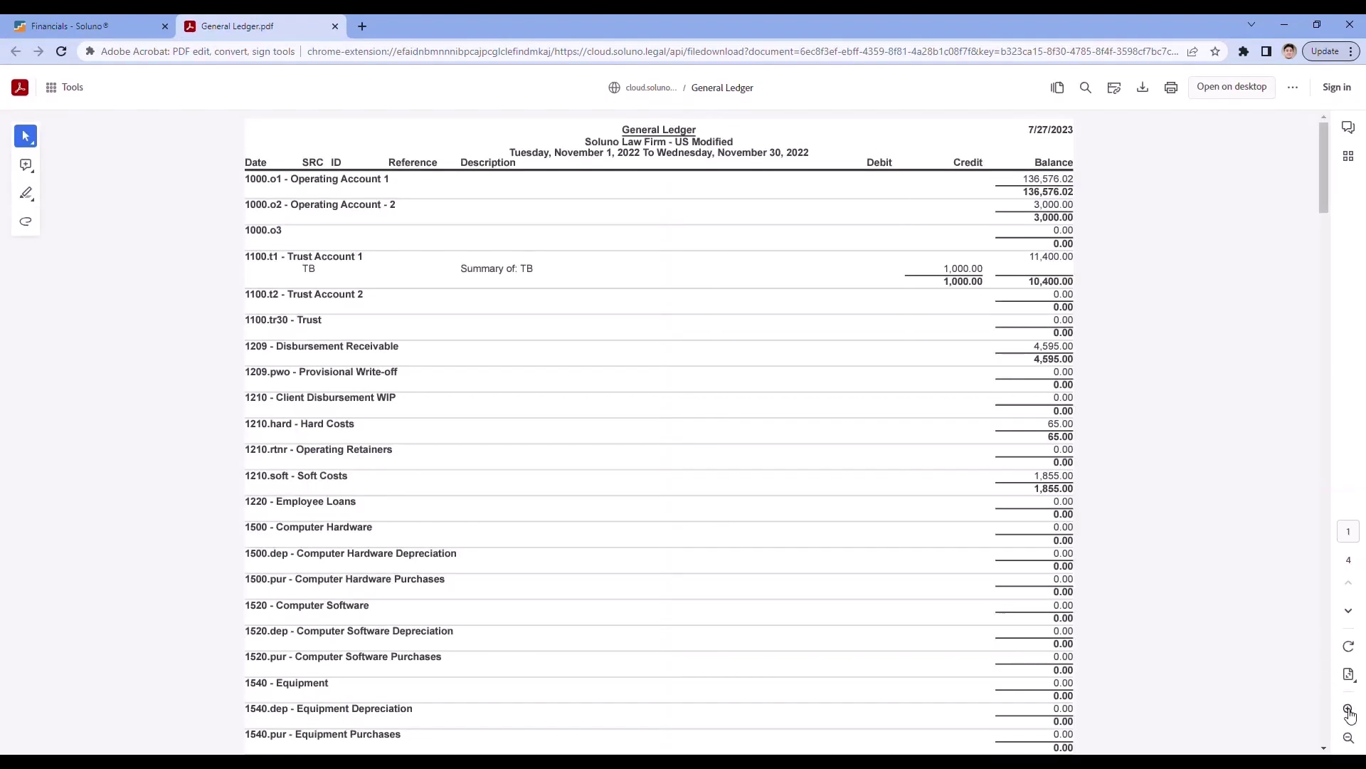
Fit the General Ledger PDF to page width, then close its tab to return to Soluno
click(1348, 709)
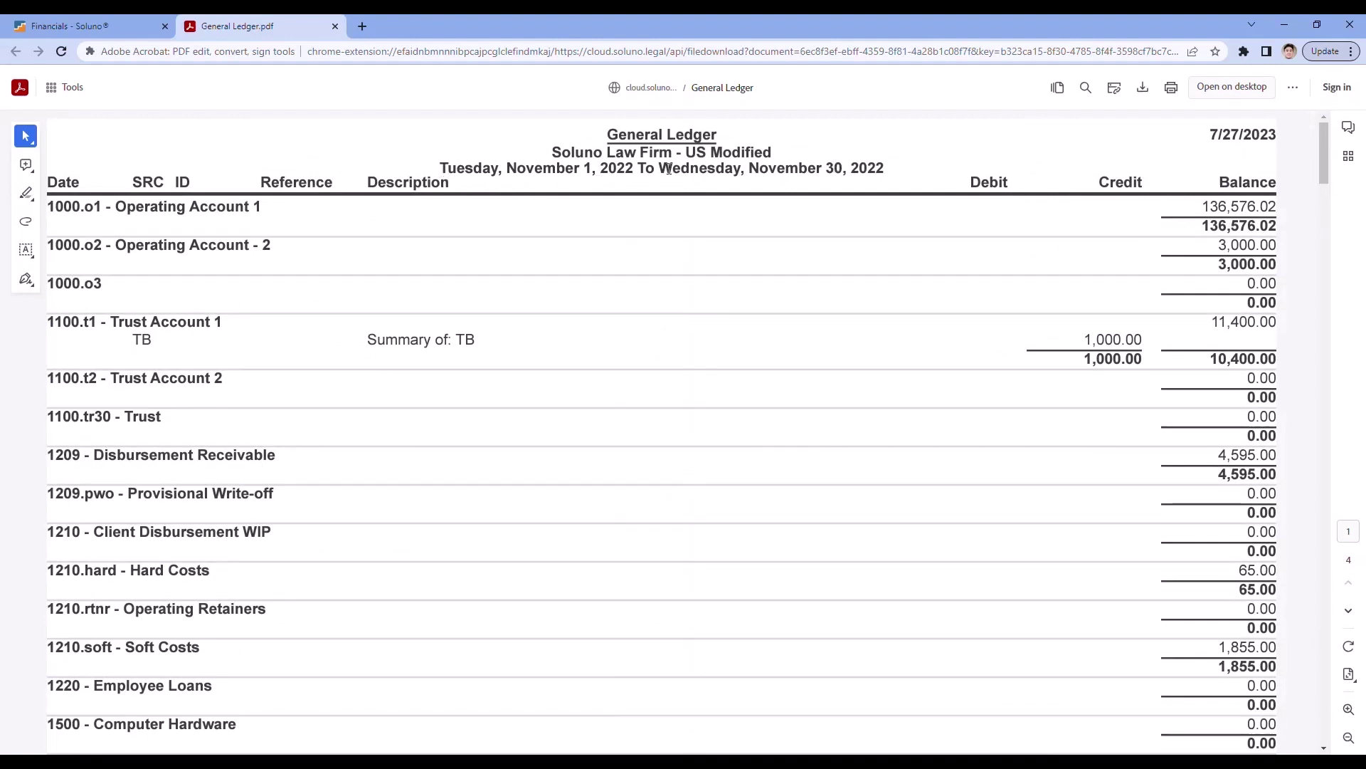
key(ctrl+w)
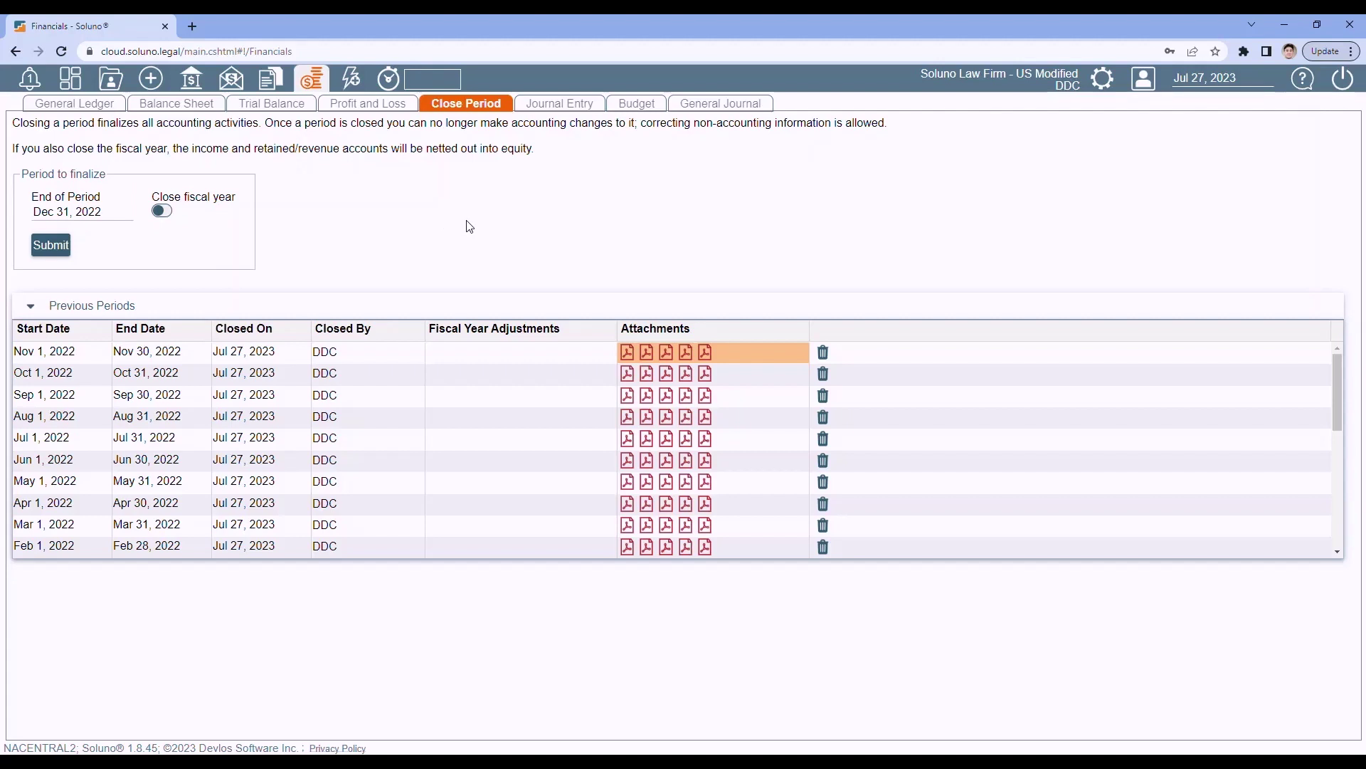
Start a journal entry dated Dec 31, 2022 with memo 'Depreciation entries for end of 2022'
click(560, 108)
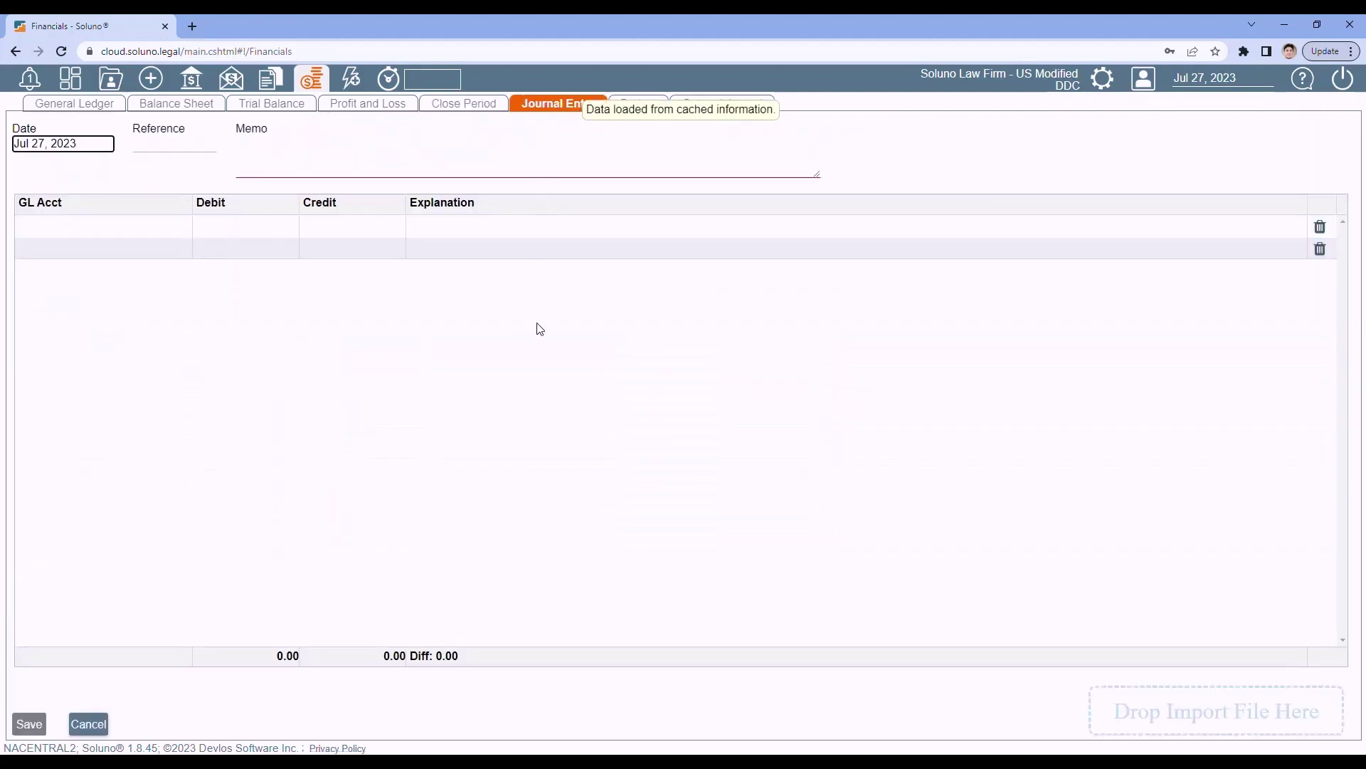
click(93, 142)
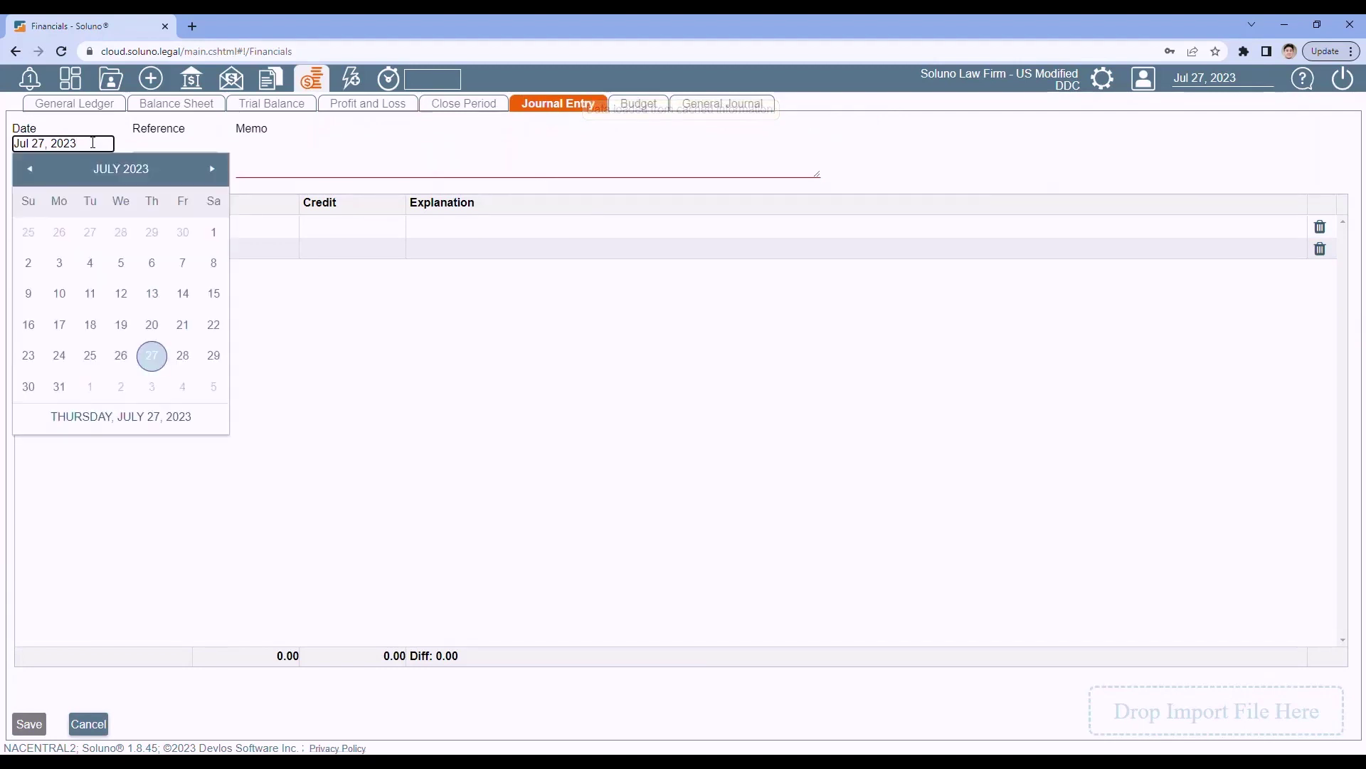
click(25, 175)
click(116, 171)
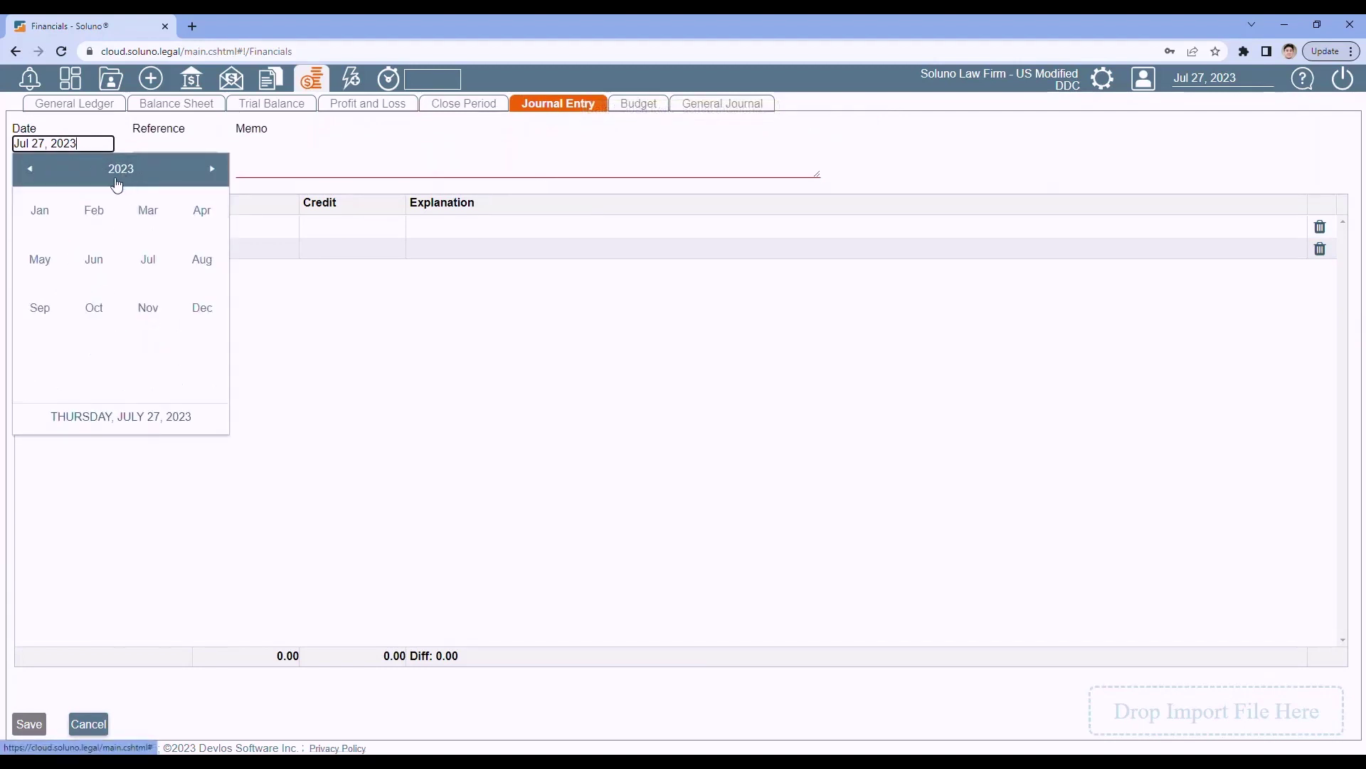
click(32, 175)
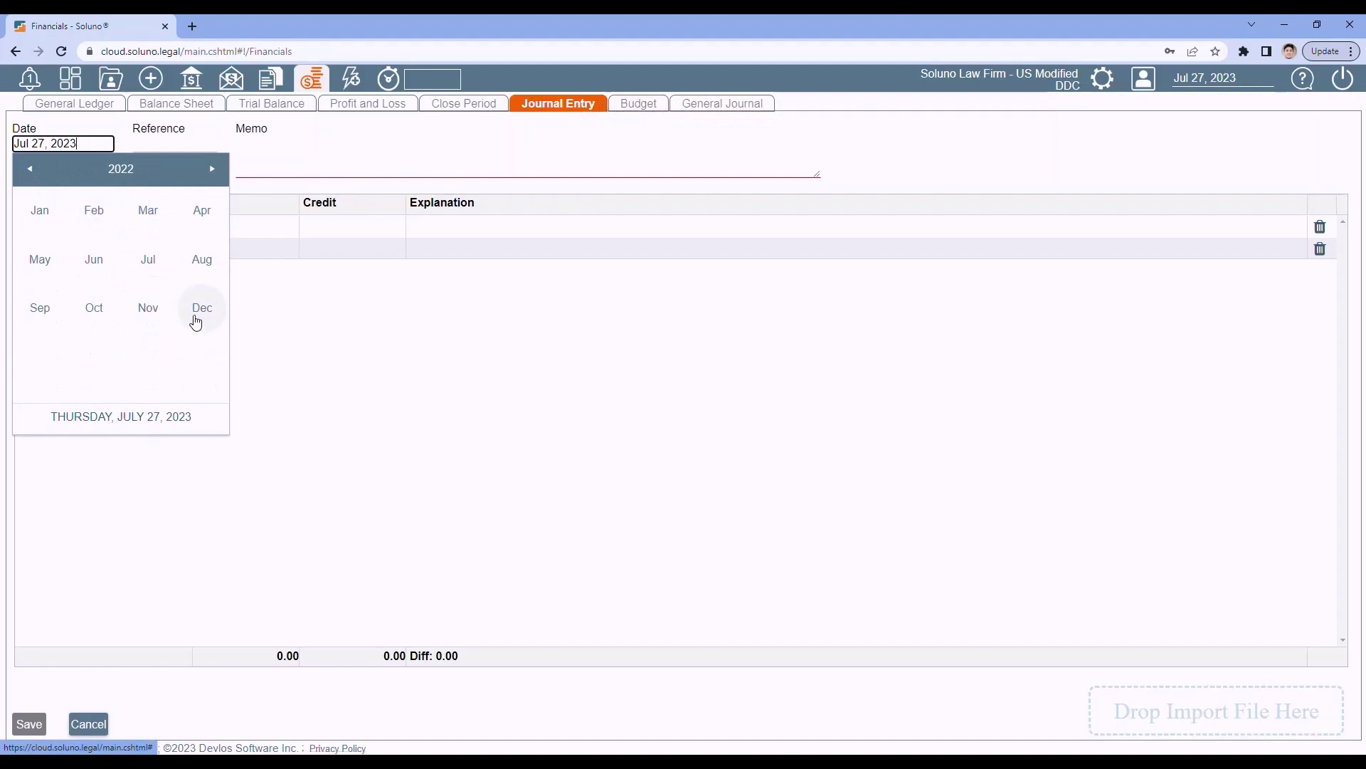
click(199, 313)
click(208, 364)
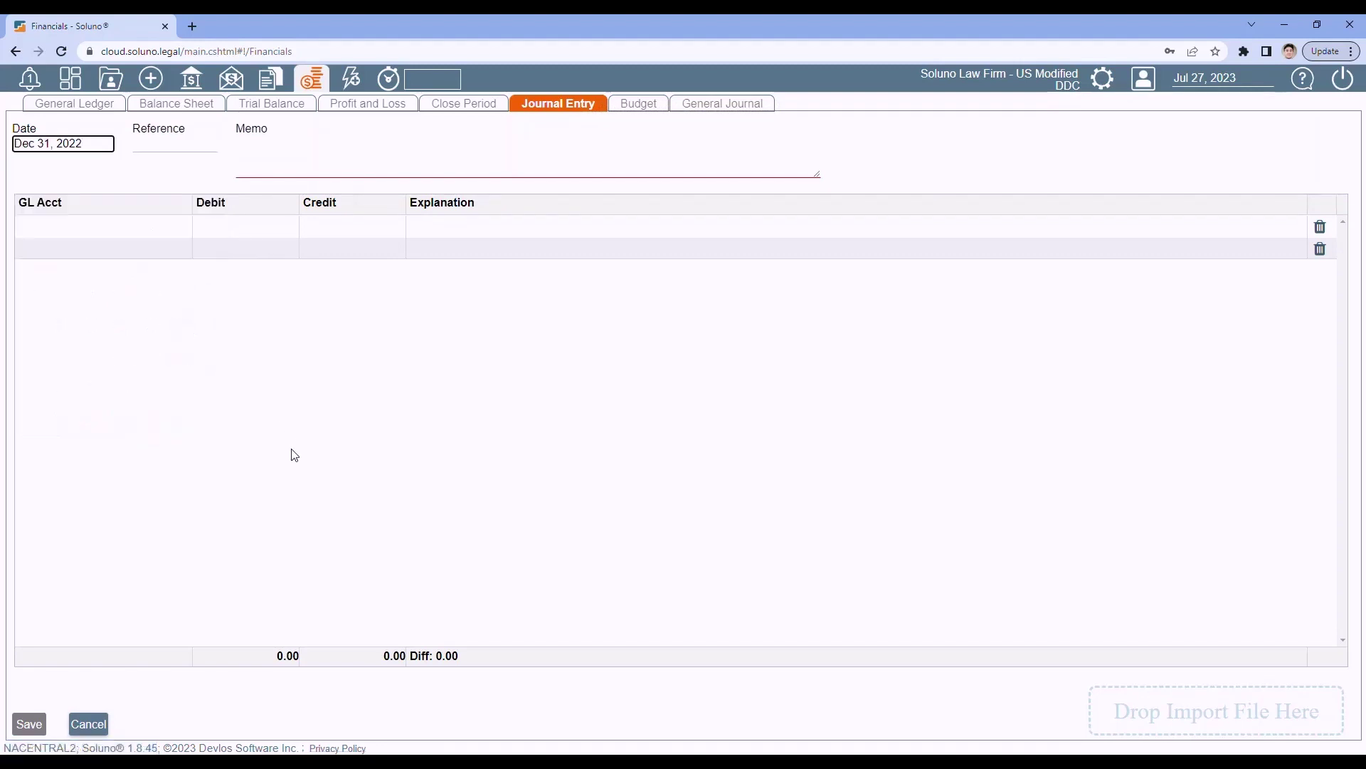
click(151, 143)
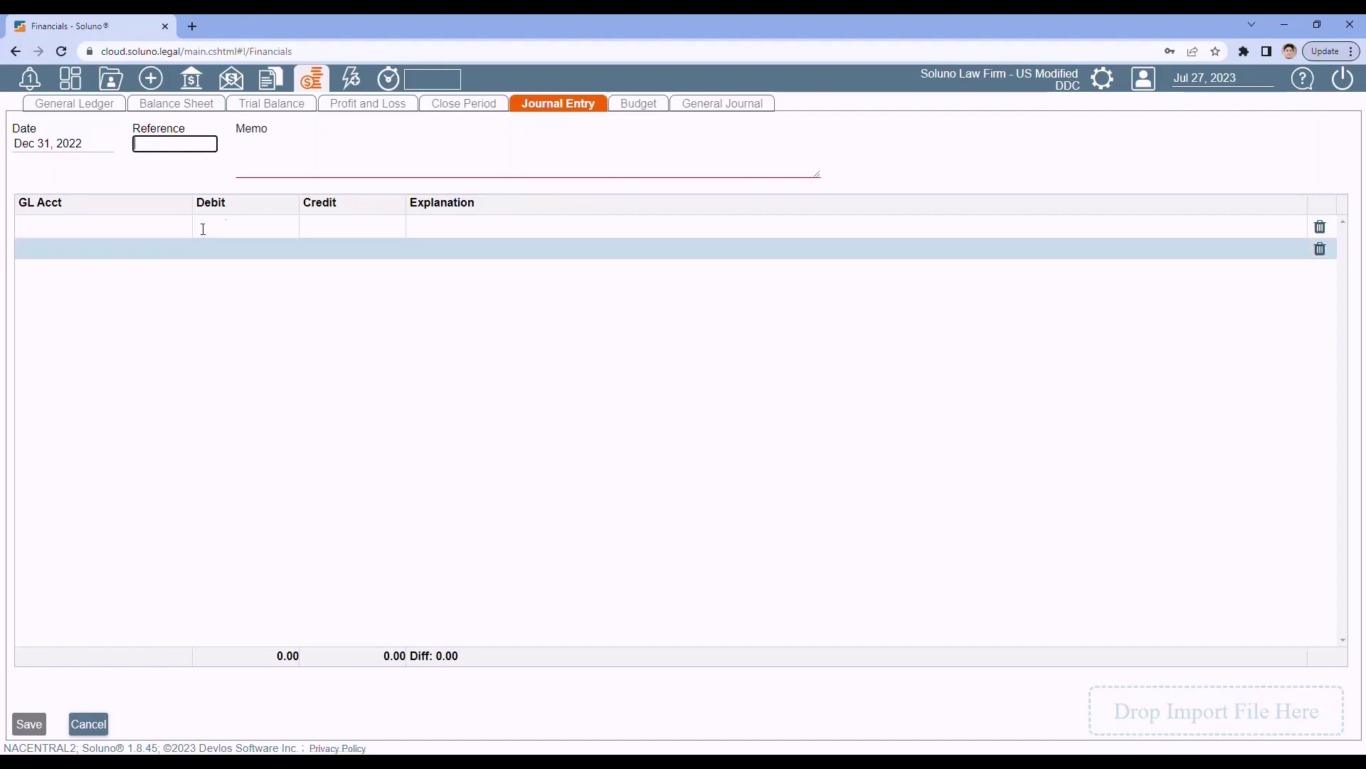
click(263, 152)
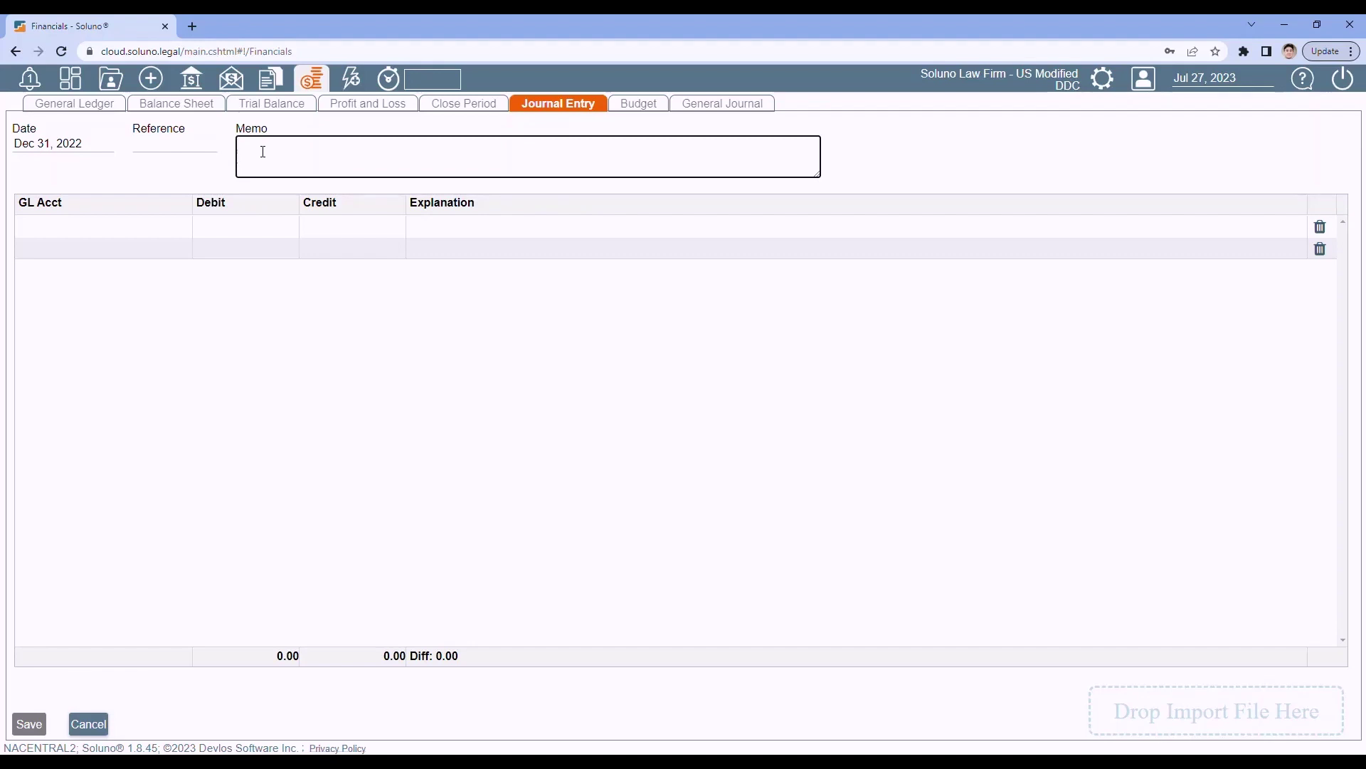
text(Depreciation )
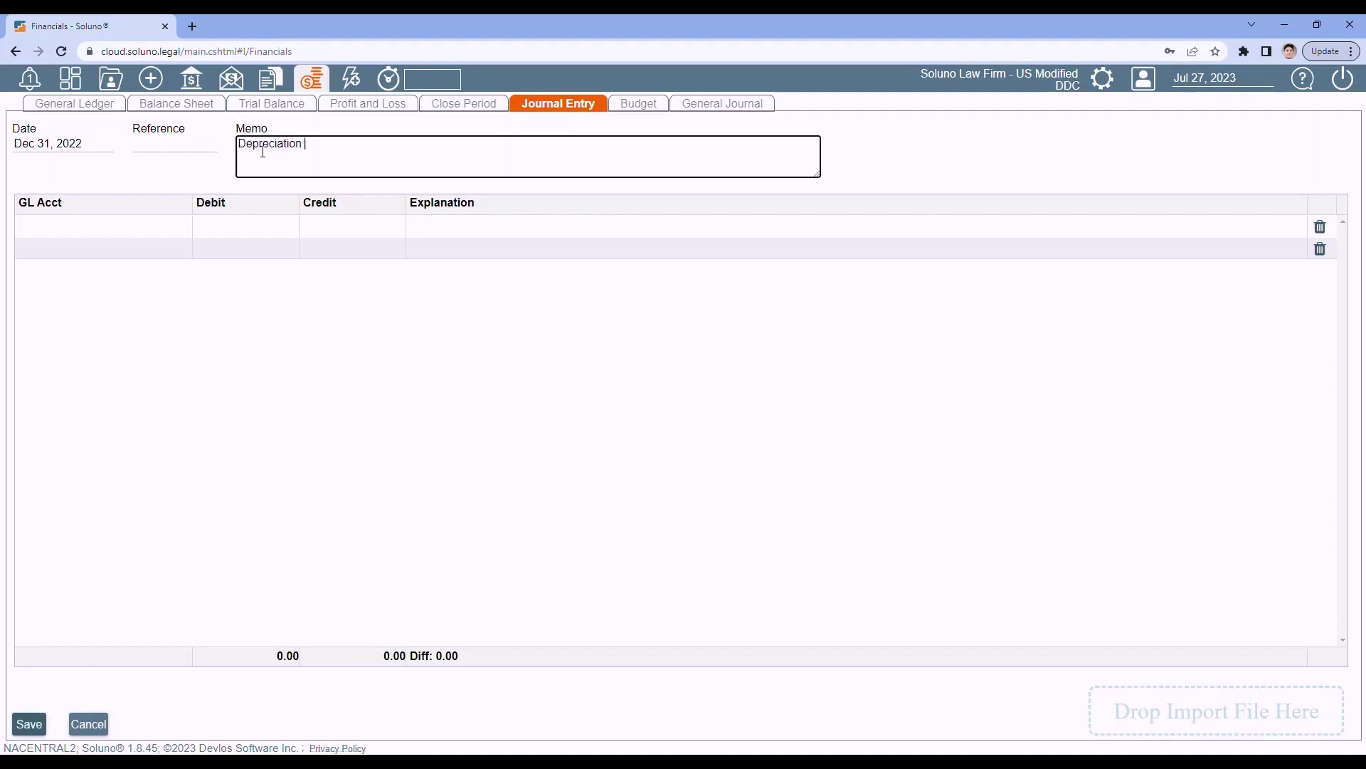
text(entries for end of 2022)
click(84, 225)
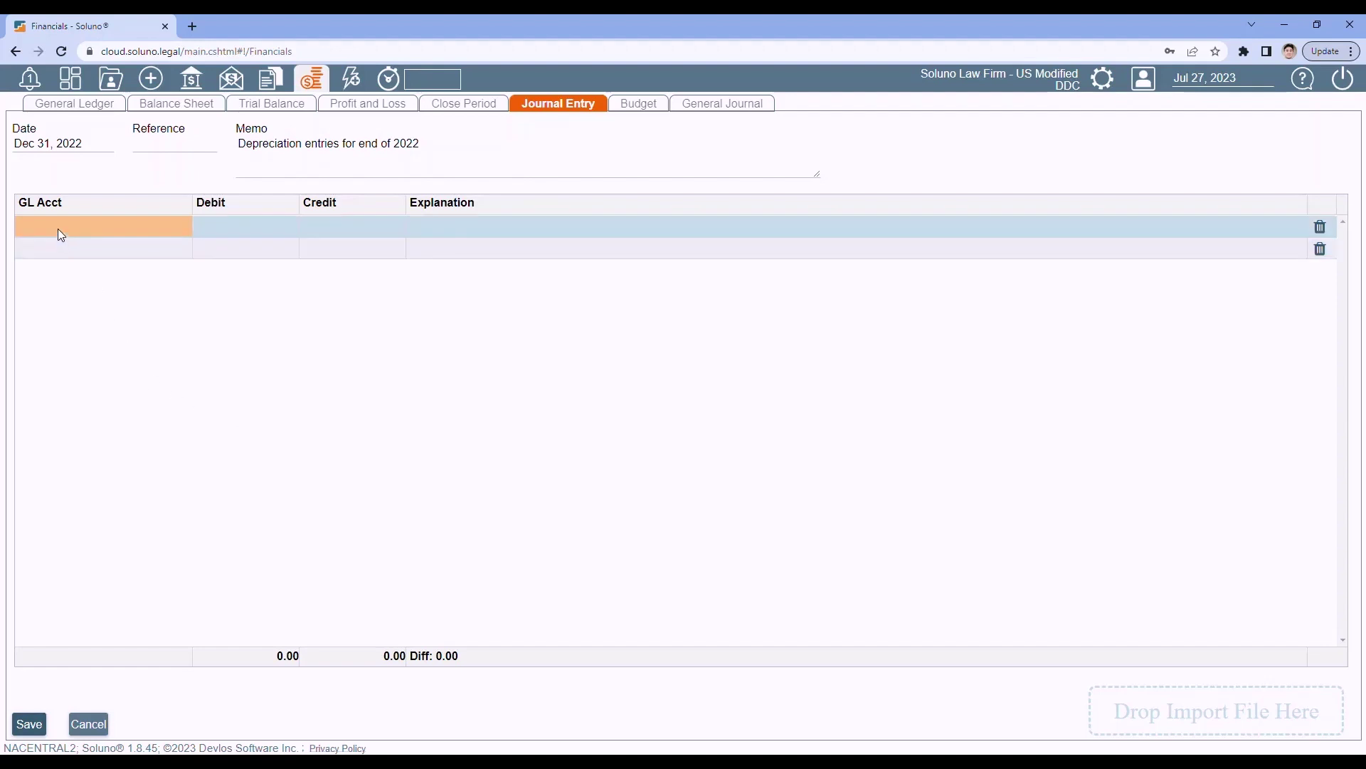
Fill the first four account lines with 5200, 1500.dep, 1520.dep and 1540.dep
text(dep)
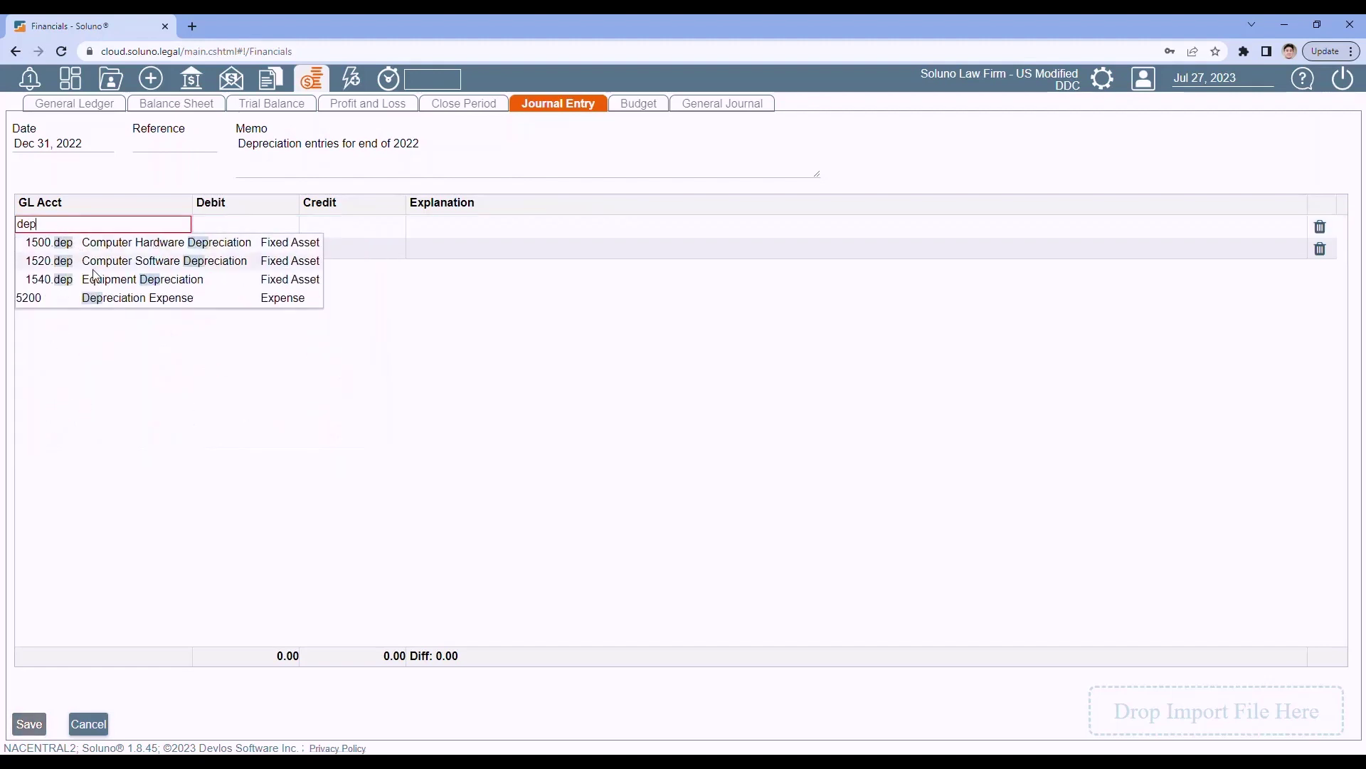
click(64, 297)
click(71, 245)
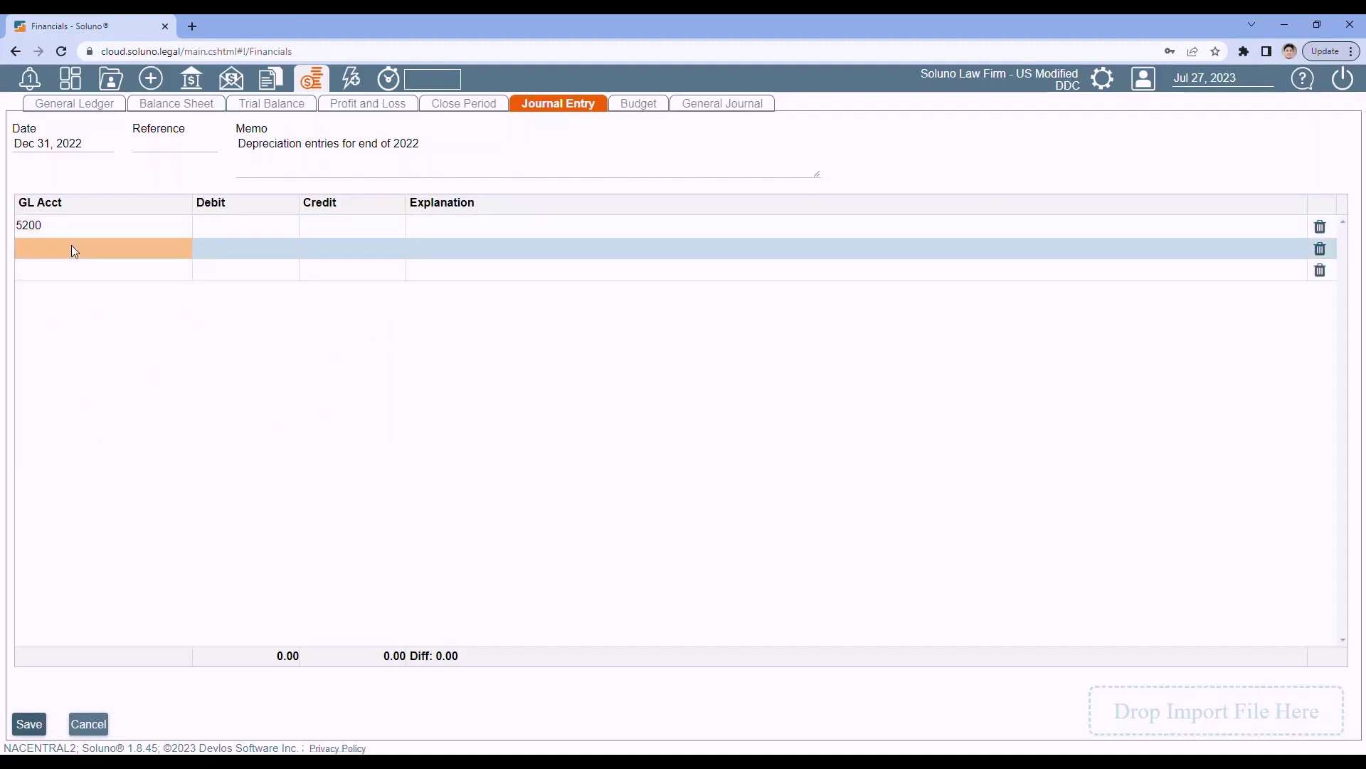
text(dep)
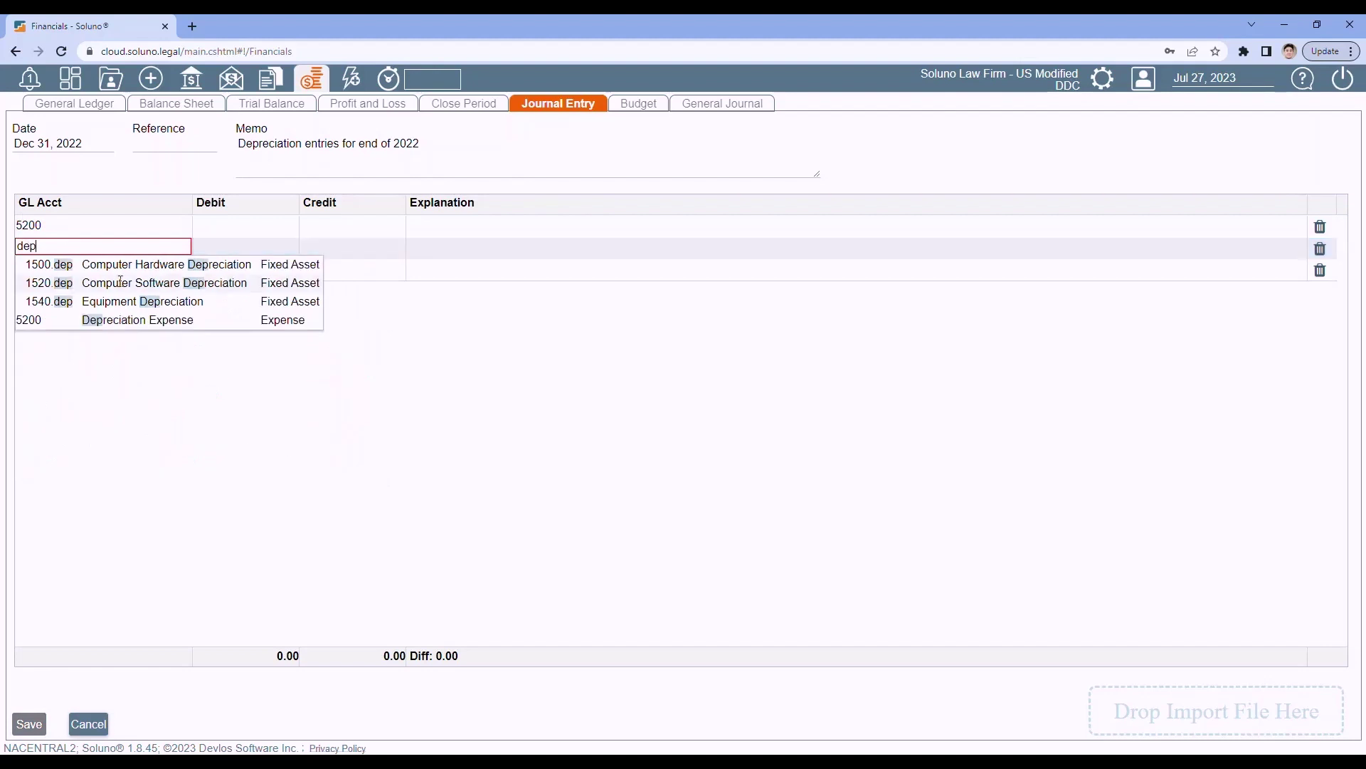
click(106, 269)
click(91, 270)
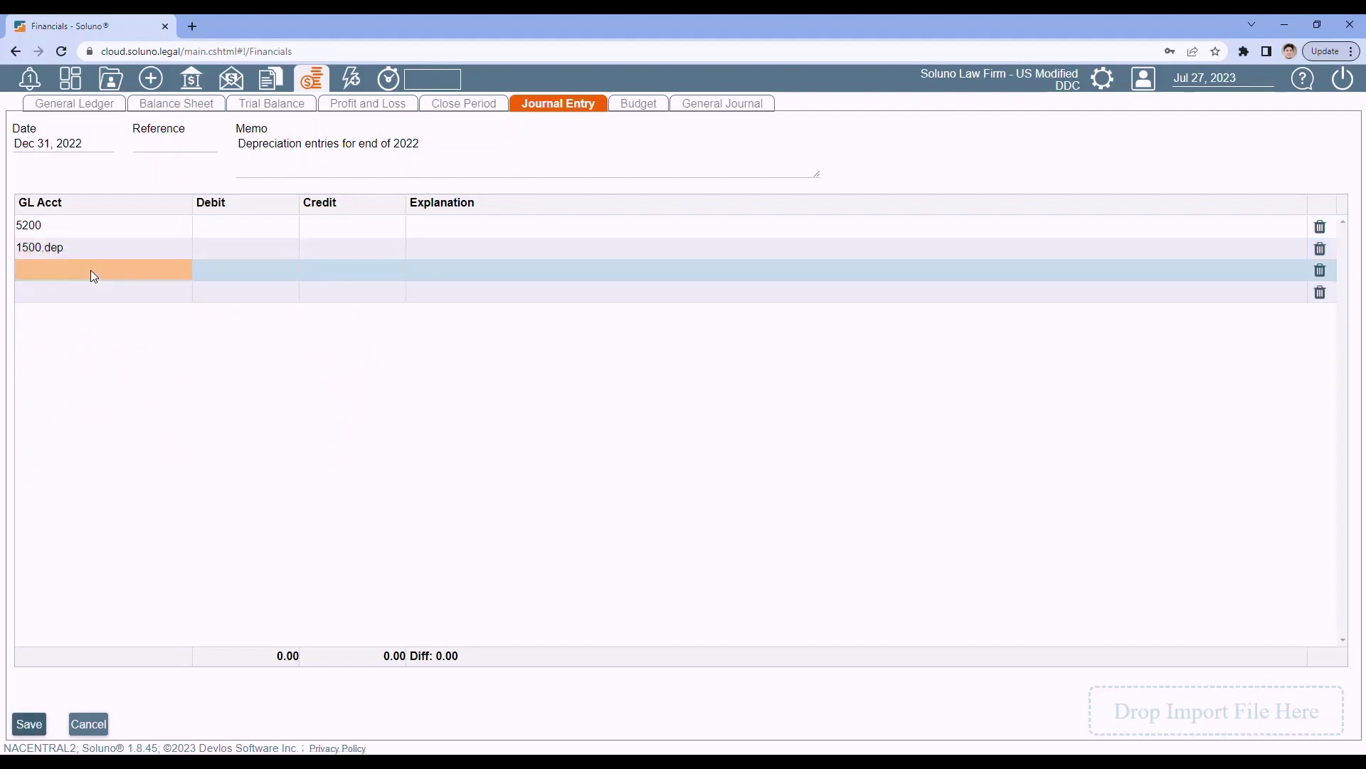
text(dep)
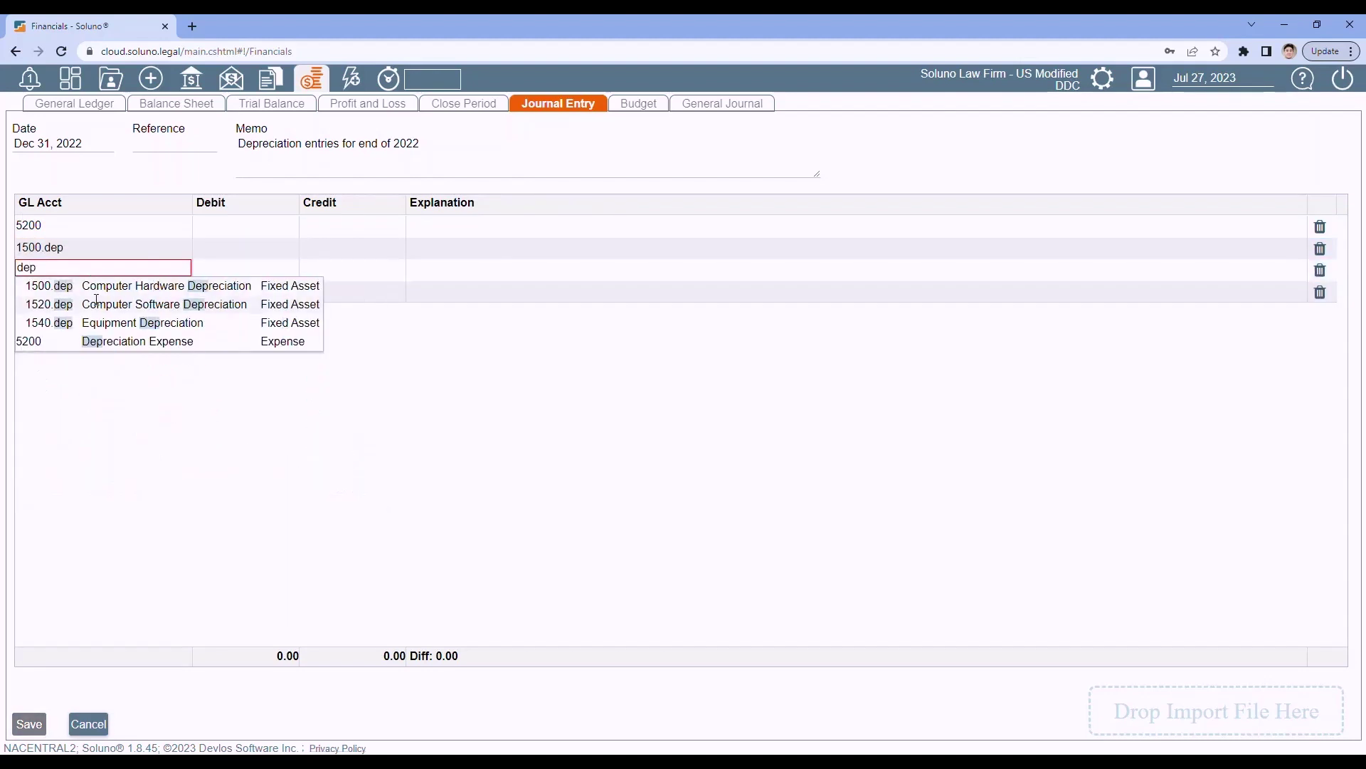
click(96, 301)
click(75, 292)
text(dep)
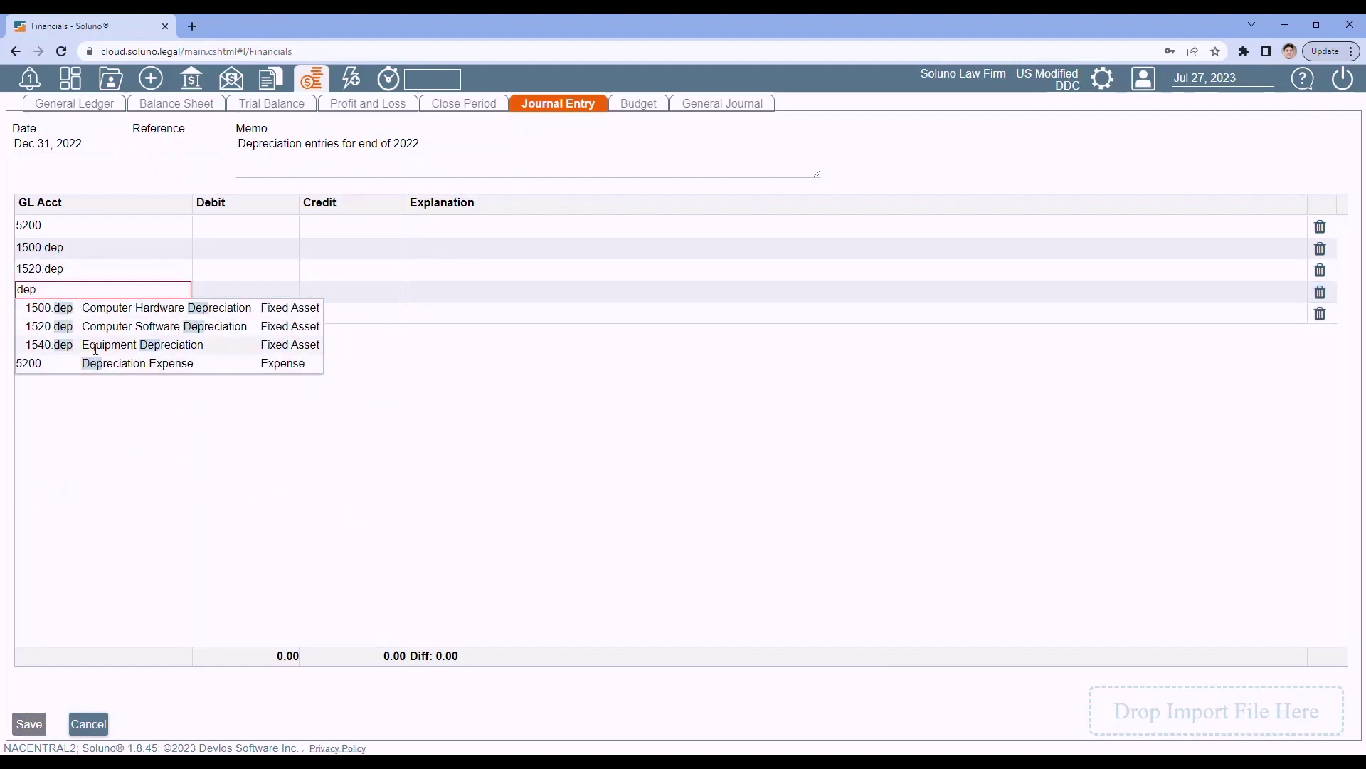
click(96, 345)
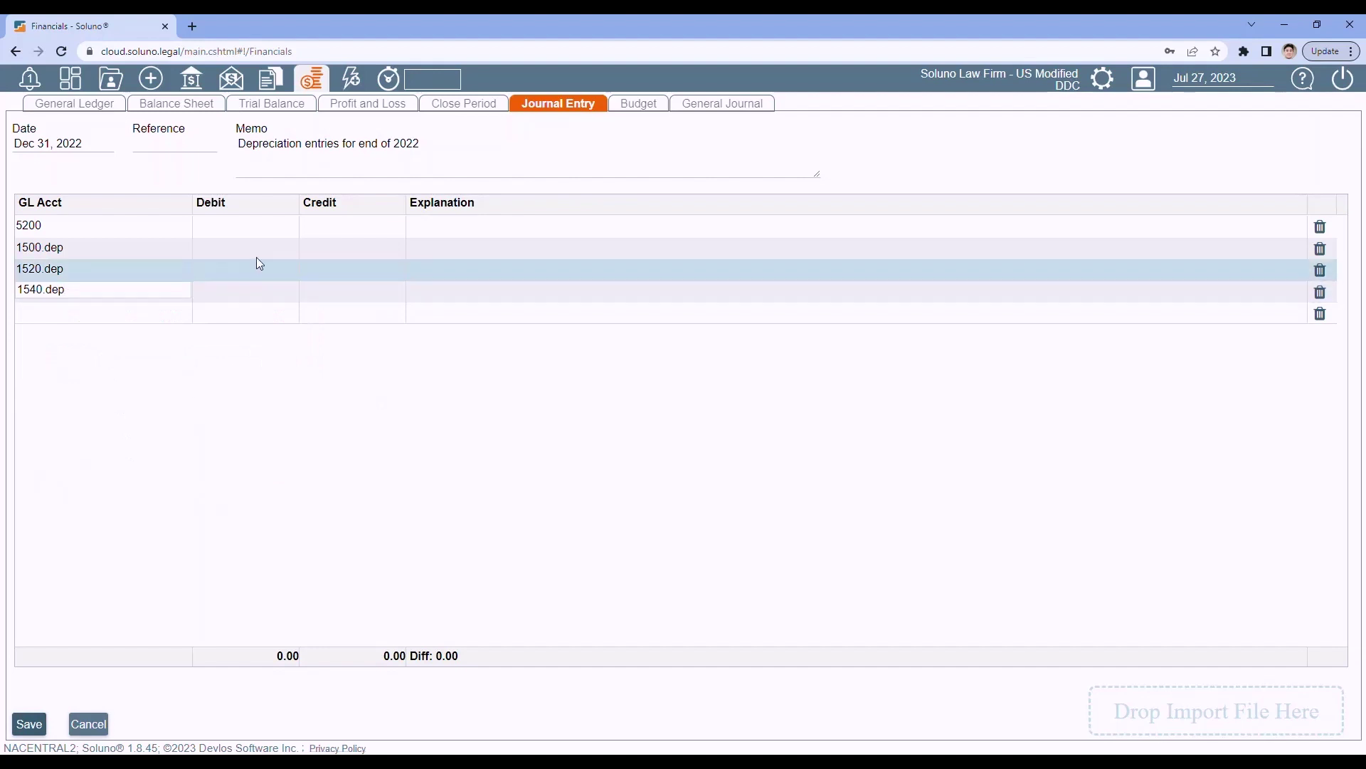
Debit 5200 by 500 and credit 1500.dep 100, 1520.dep 250 and 1540.dep 250
click(232, 226)
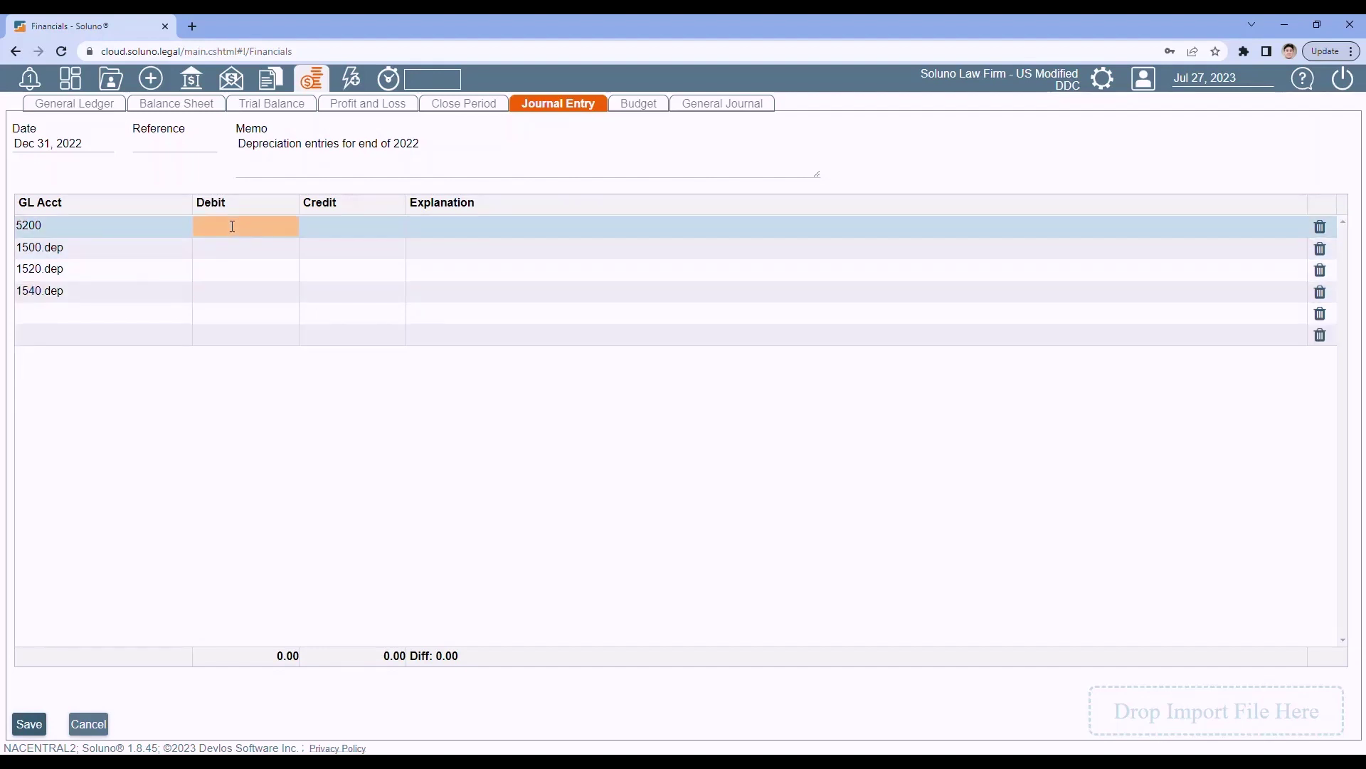
text(500)
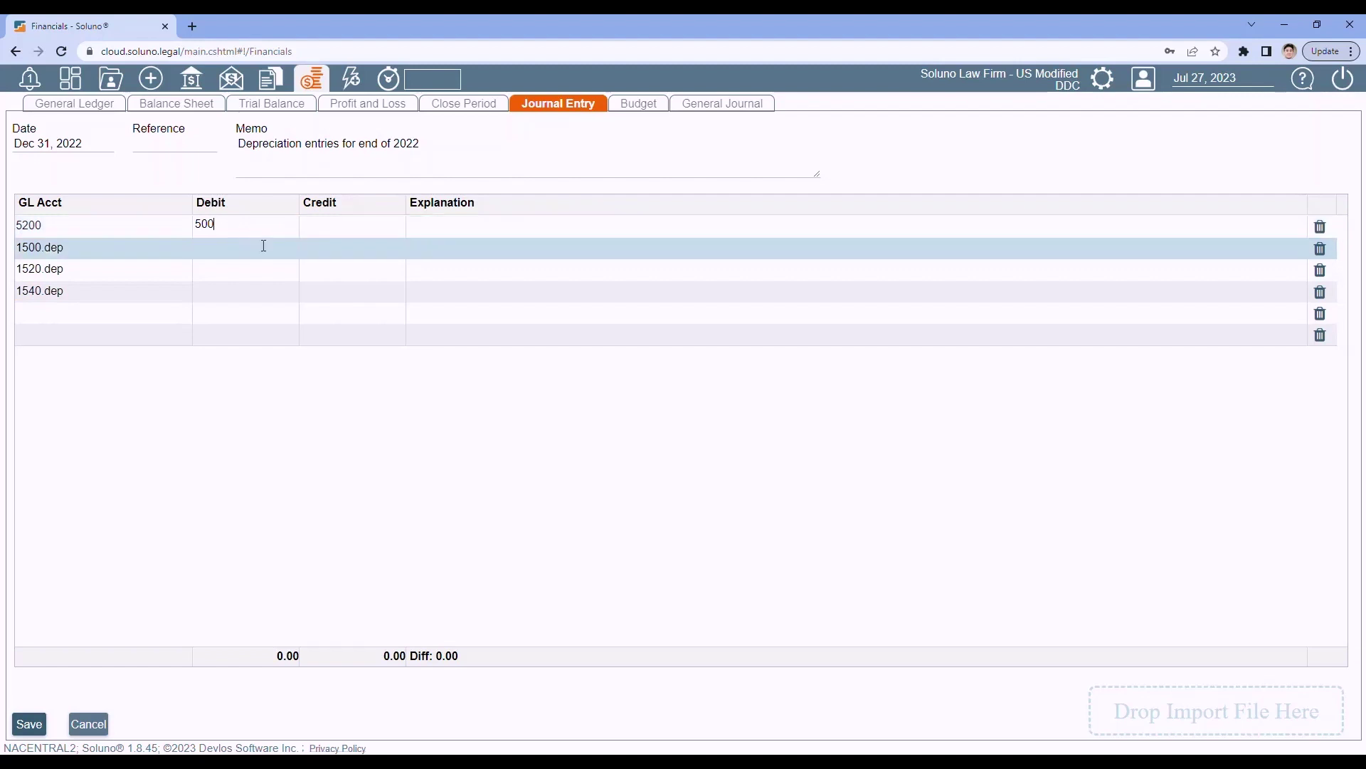
click(314, 249)
text(1)
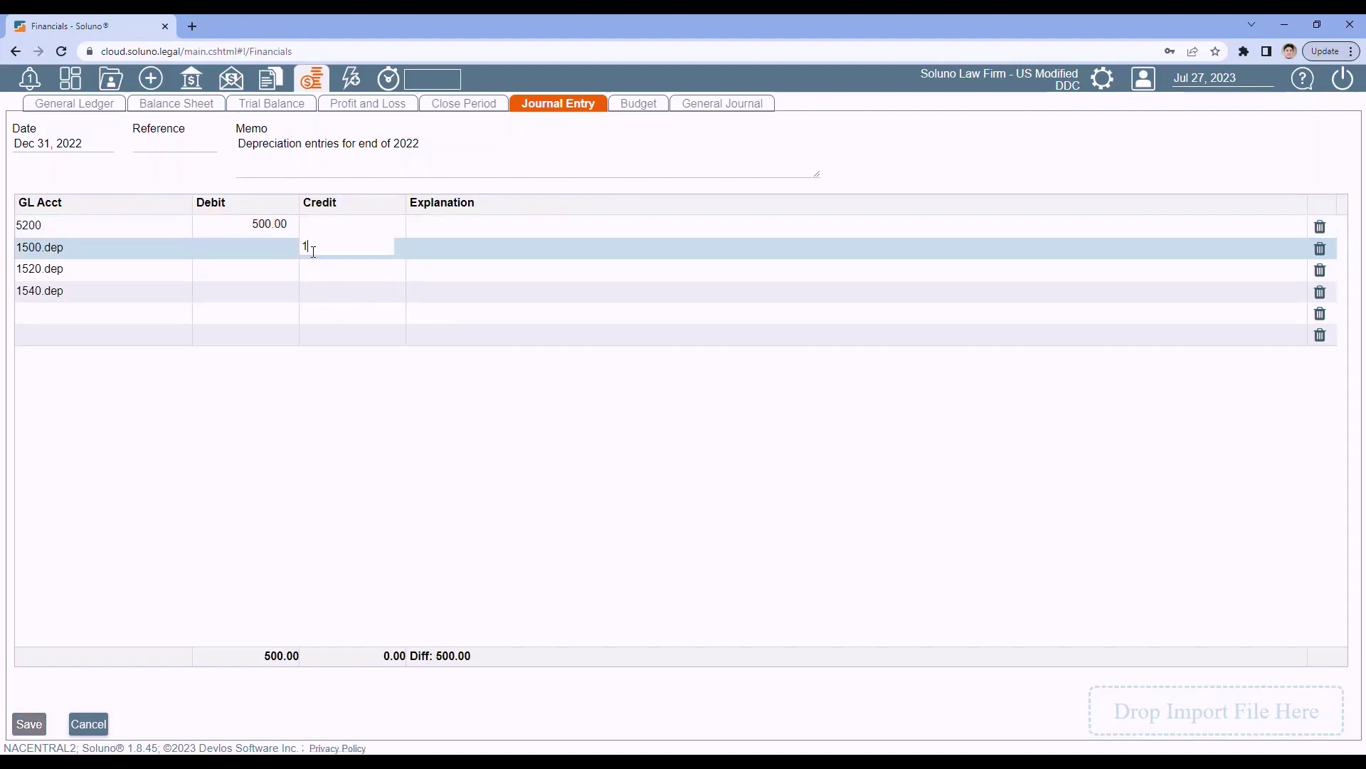
text(00)
click(318, 272)
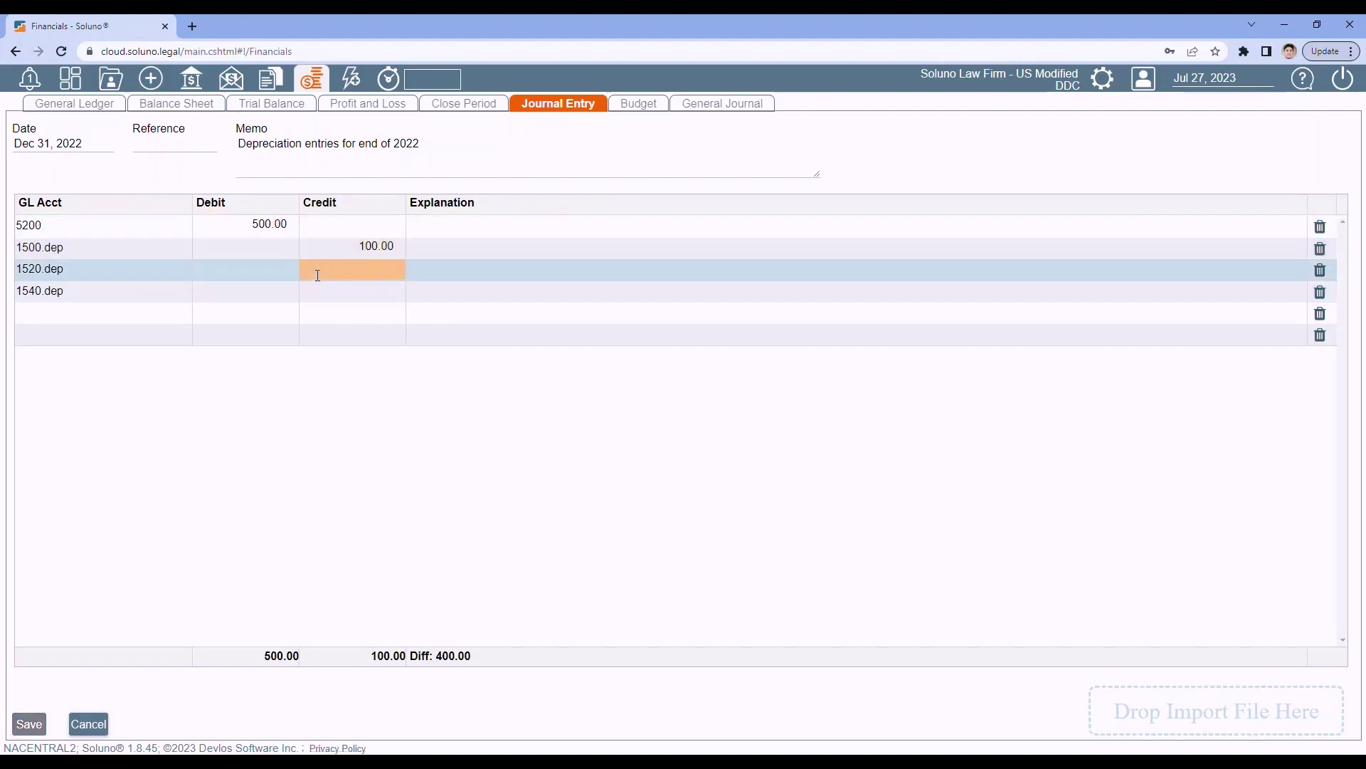
text(250)
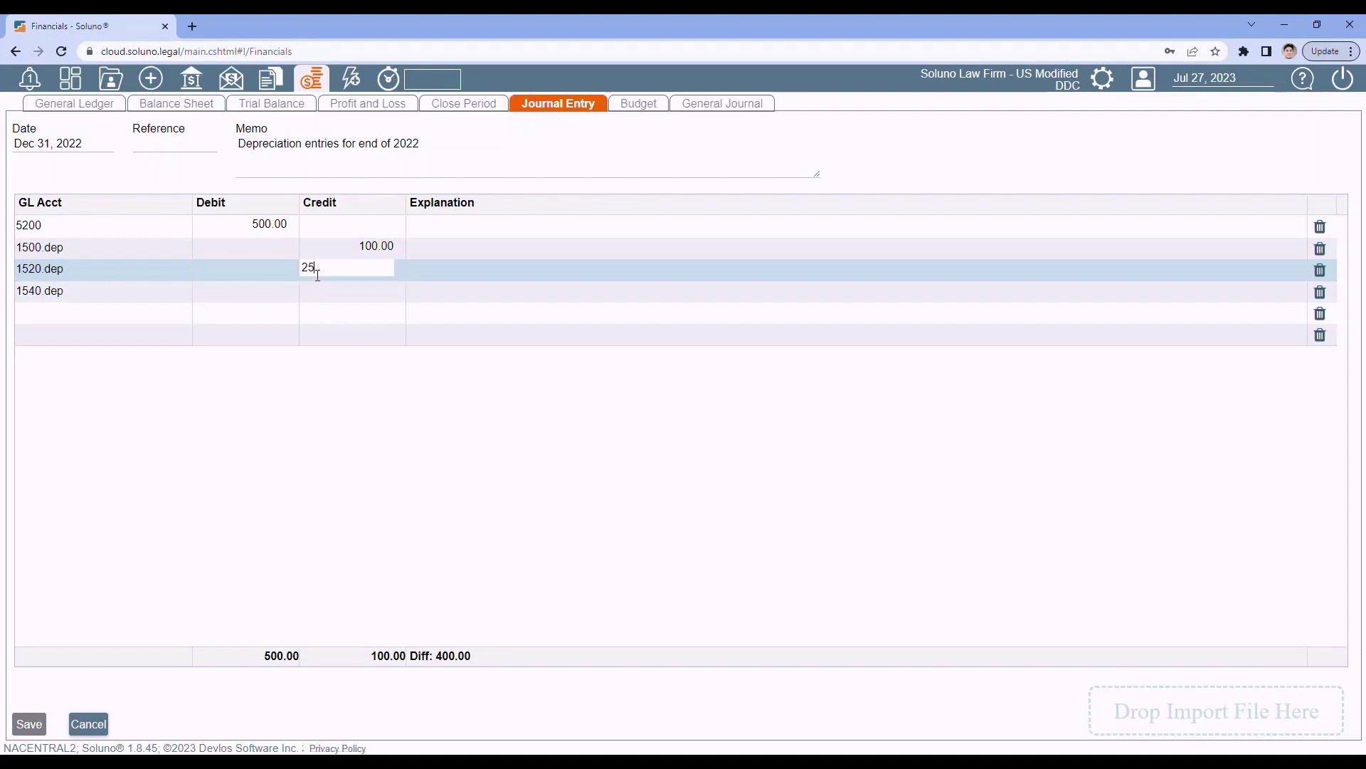
click(313, 292)
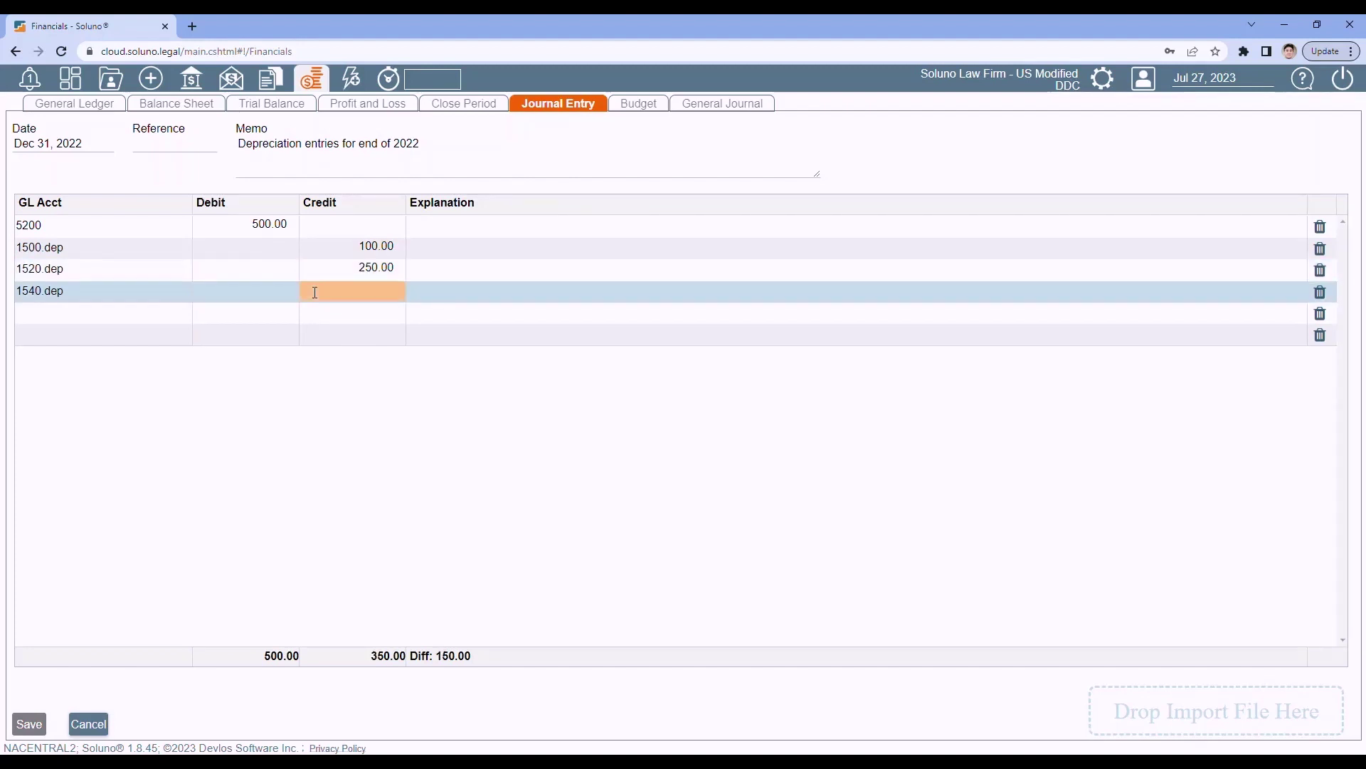
text(250)
key(Tab)
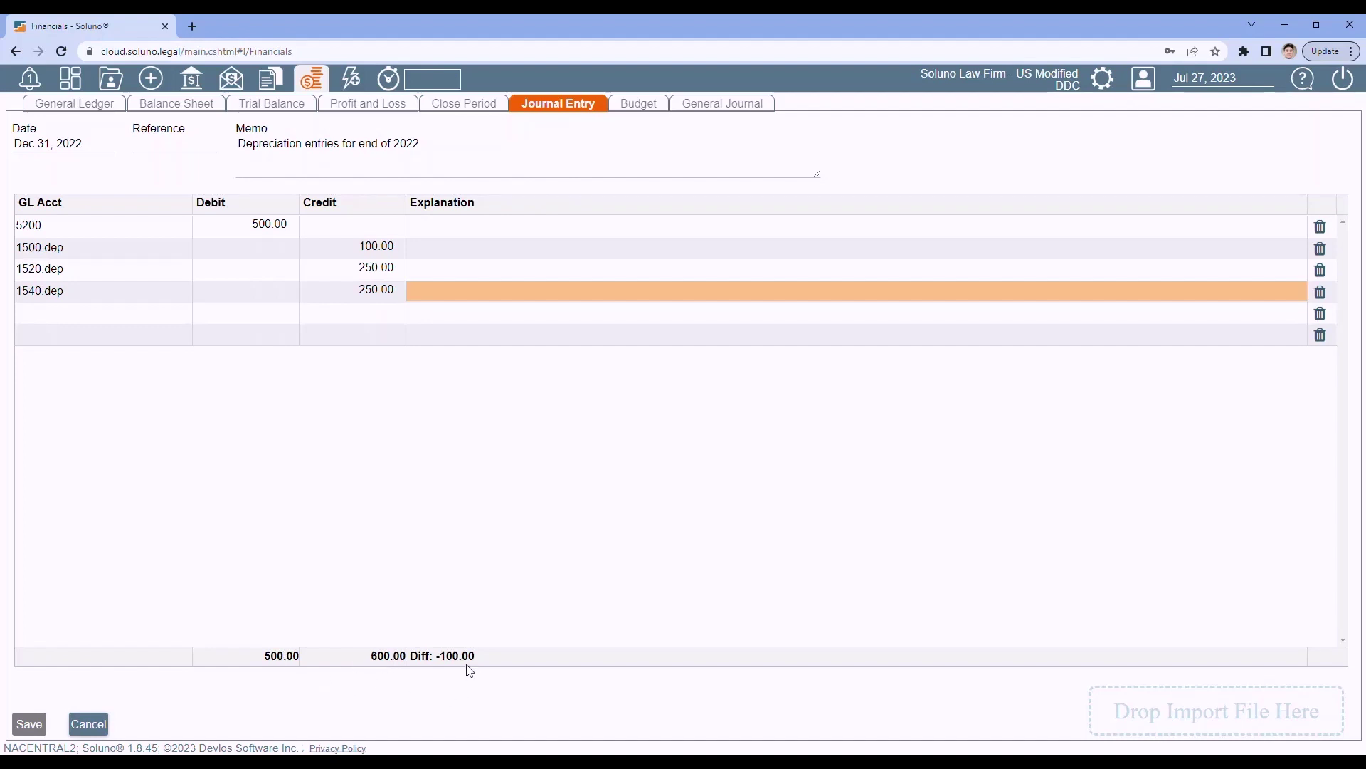
click(342, 295)
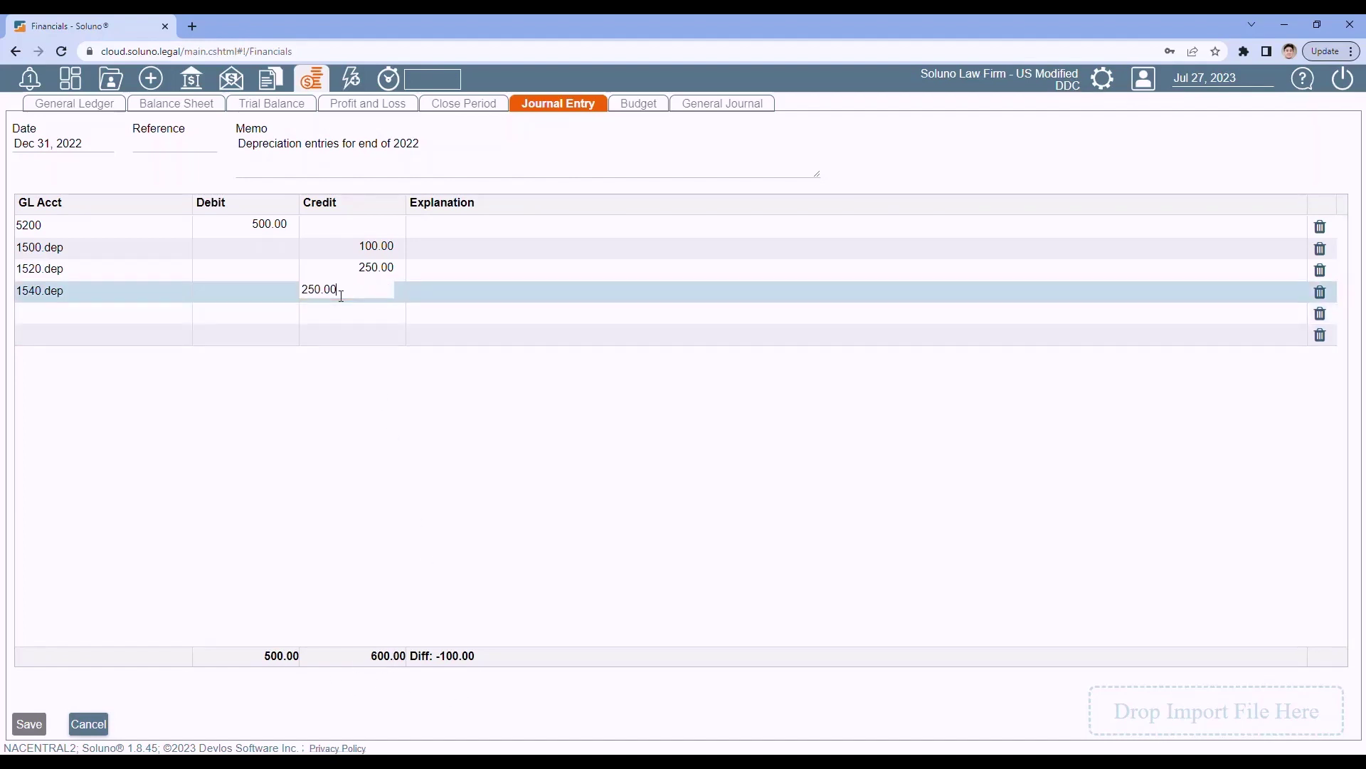
Correct the 1540.dep credit to 150.00 so the entry balances, then save it
drag(342, 295, 262, 292)
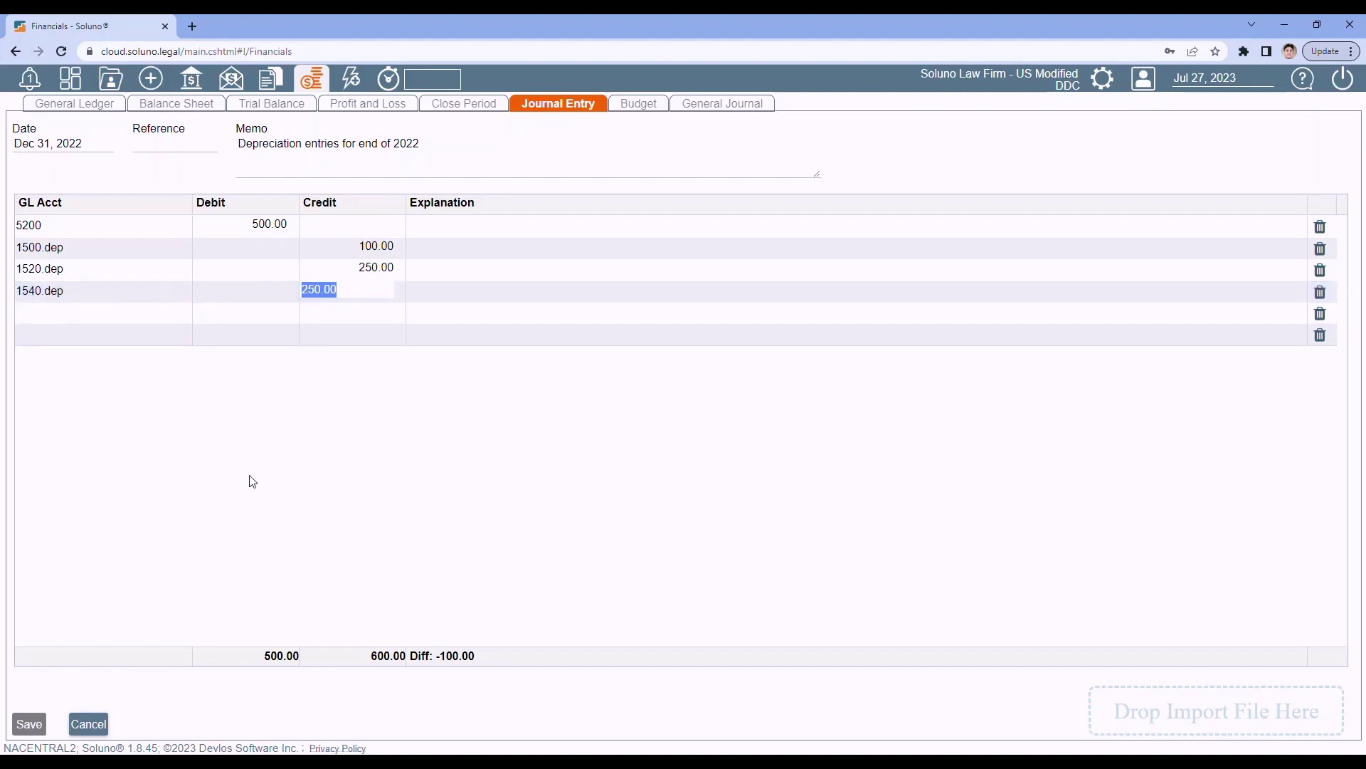
text(150)
key(Return)
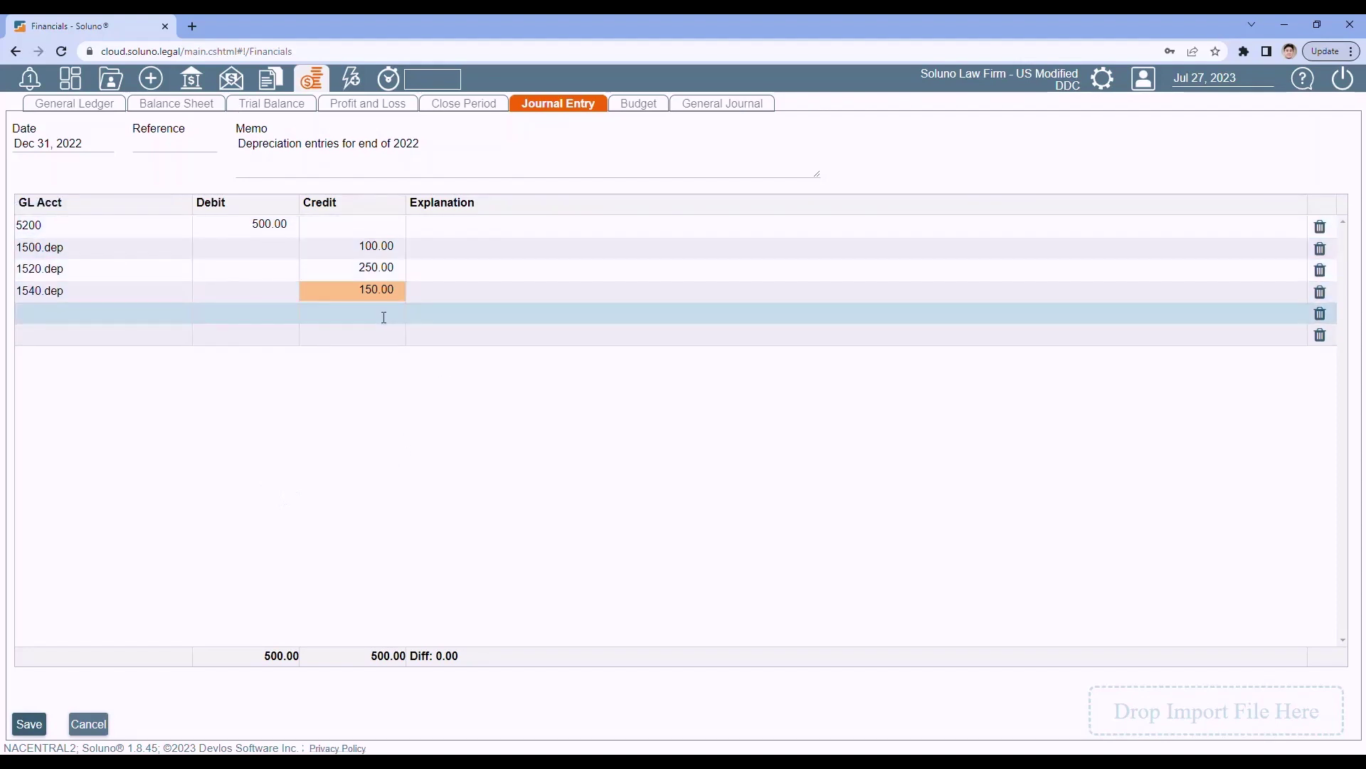
click(453, 224)
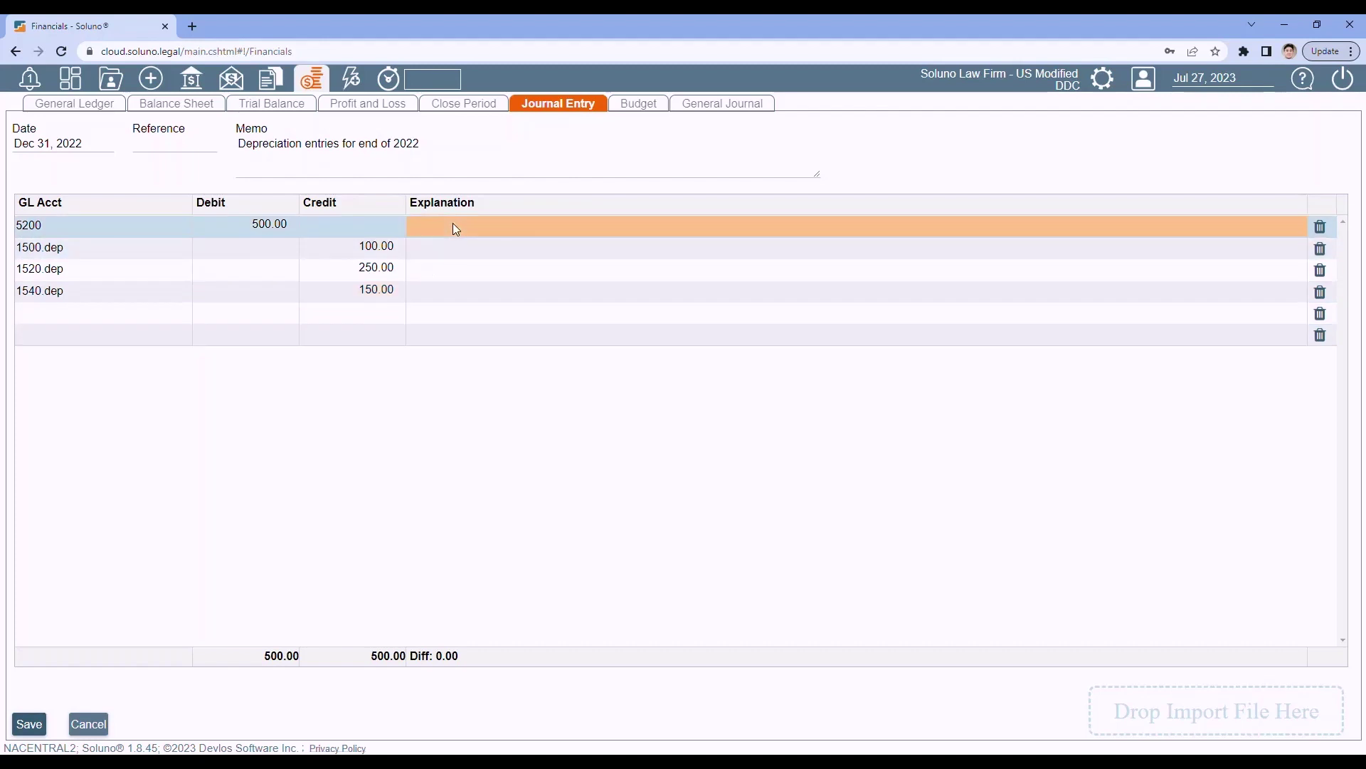
click(450, 256)
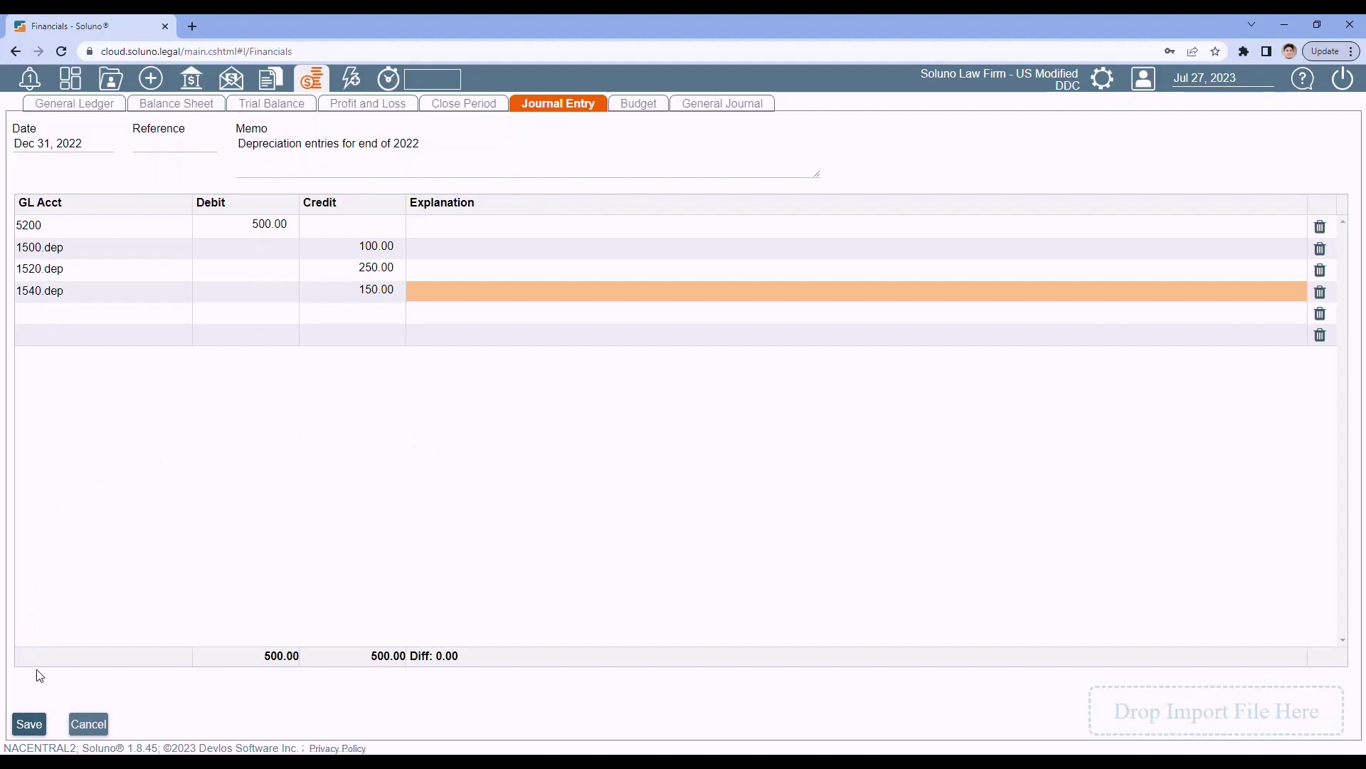
click(32, 724)
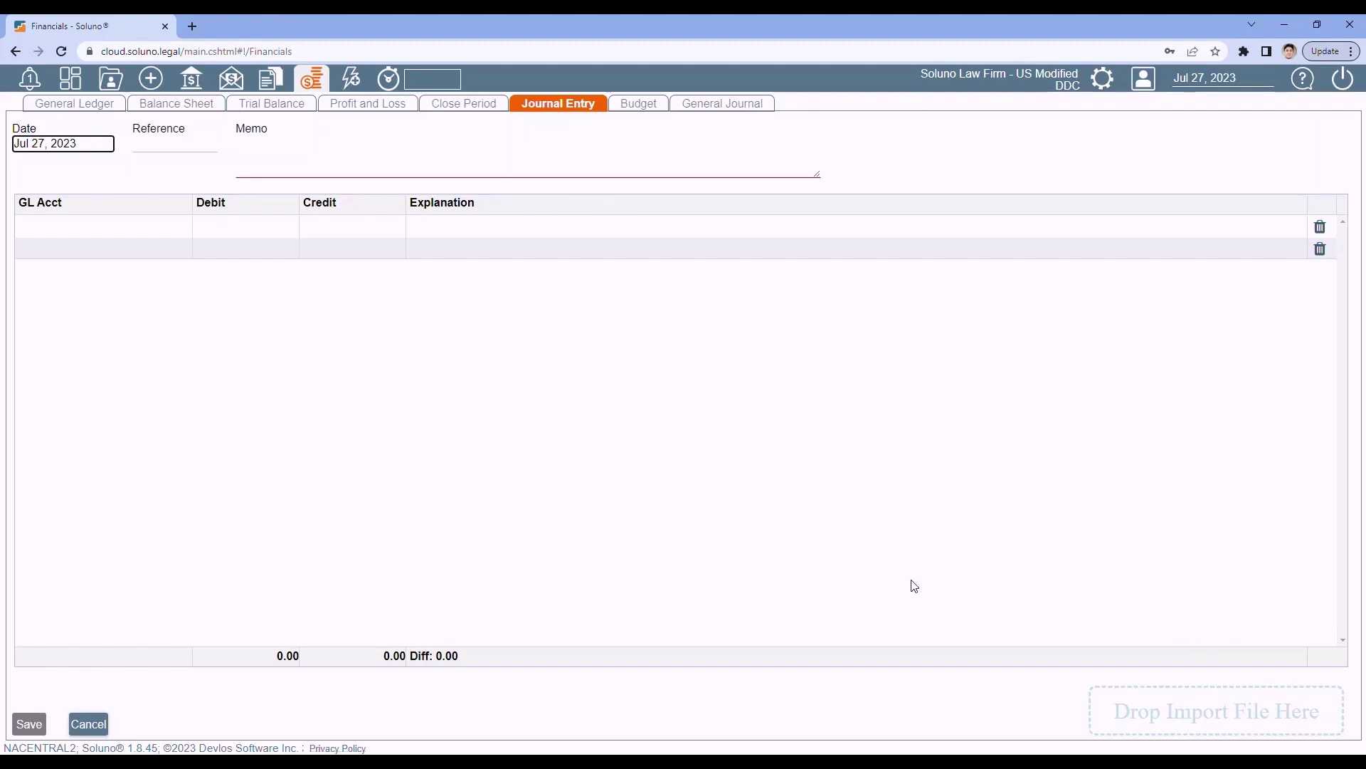
Date the journal entry Dec 31, 2022 and give it the memo 'Transfer funds'
click(98, 145)
click(30, 171)
click(30, 171)
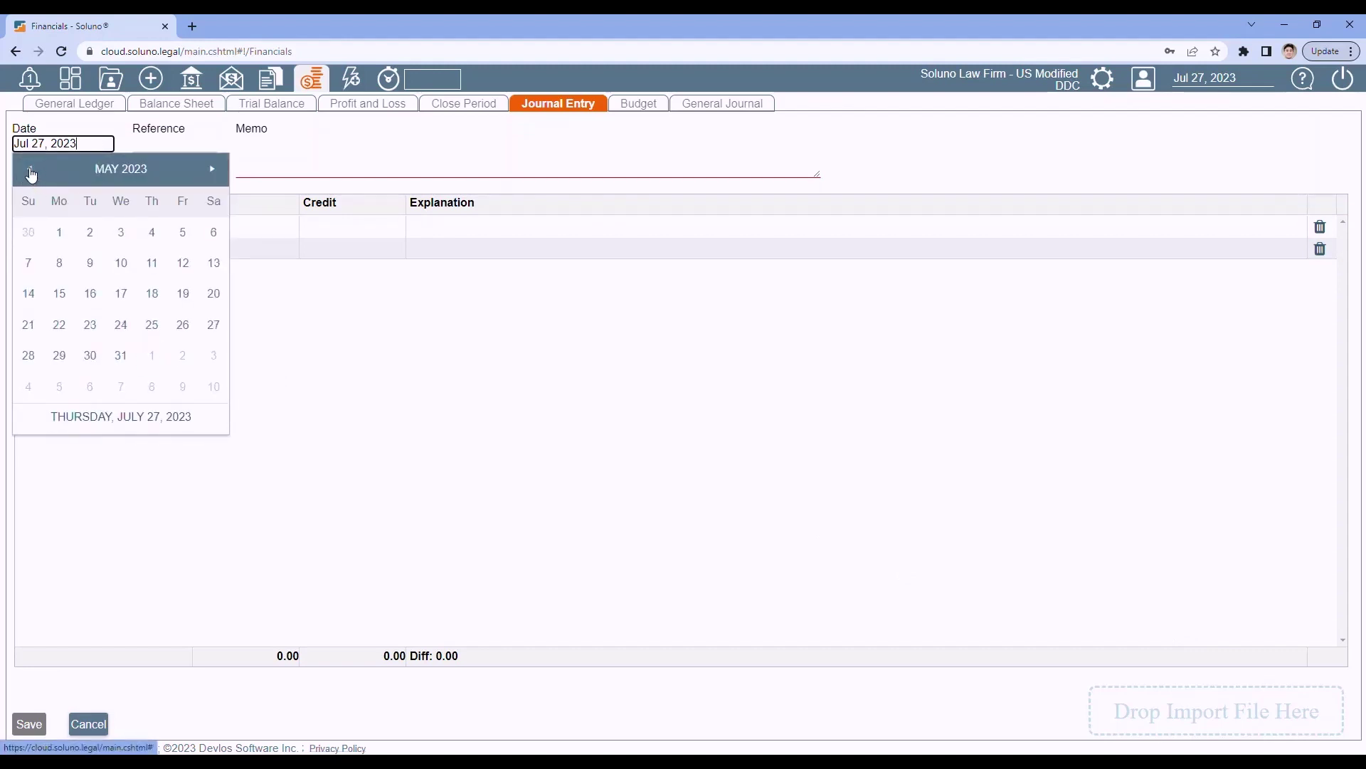
click(31, 171)
click(31, 171)
click(30, 170)
click(31, 171)
click(31, 170)
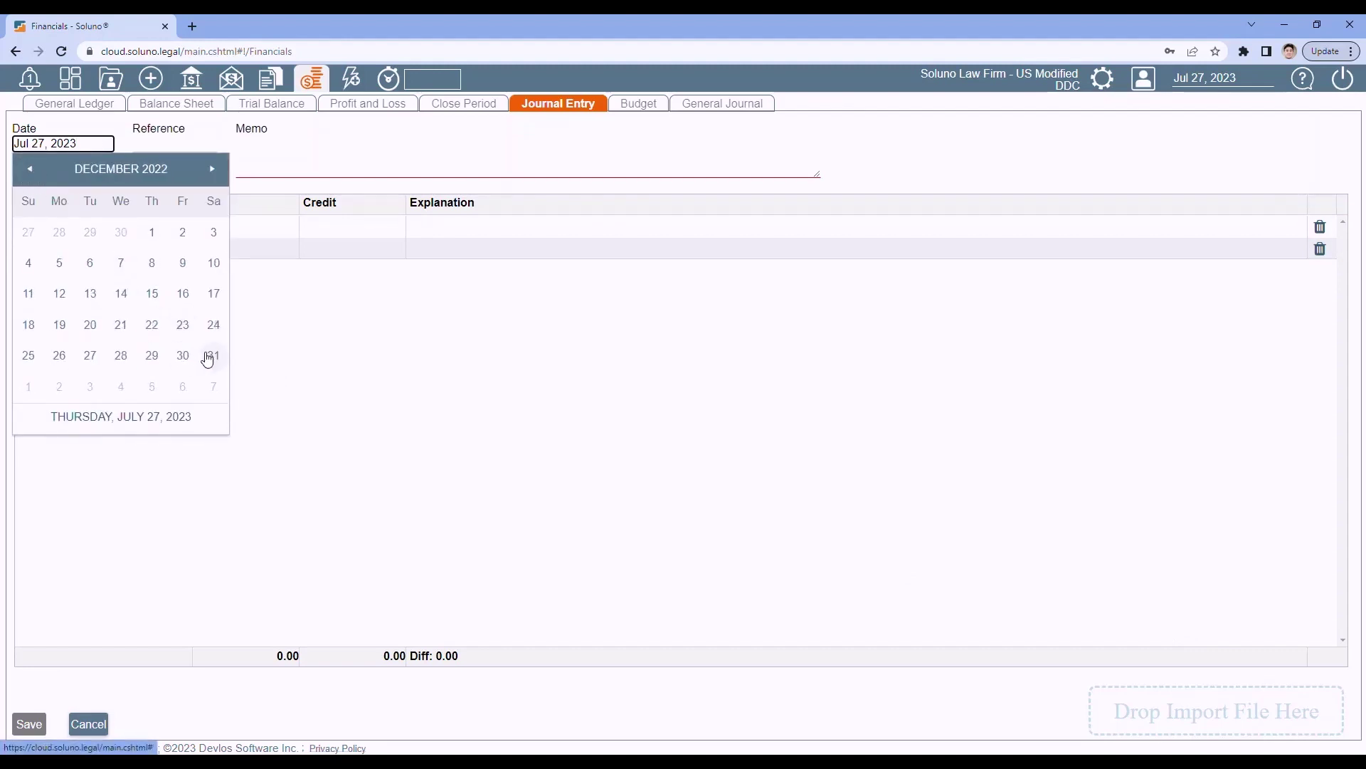
click(208, 358)
click(285, 155)
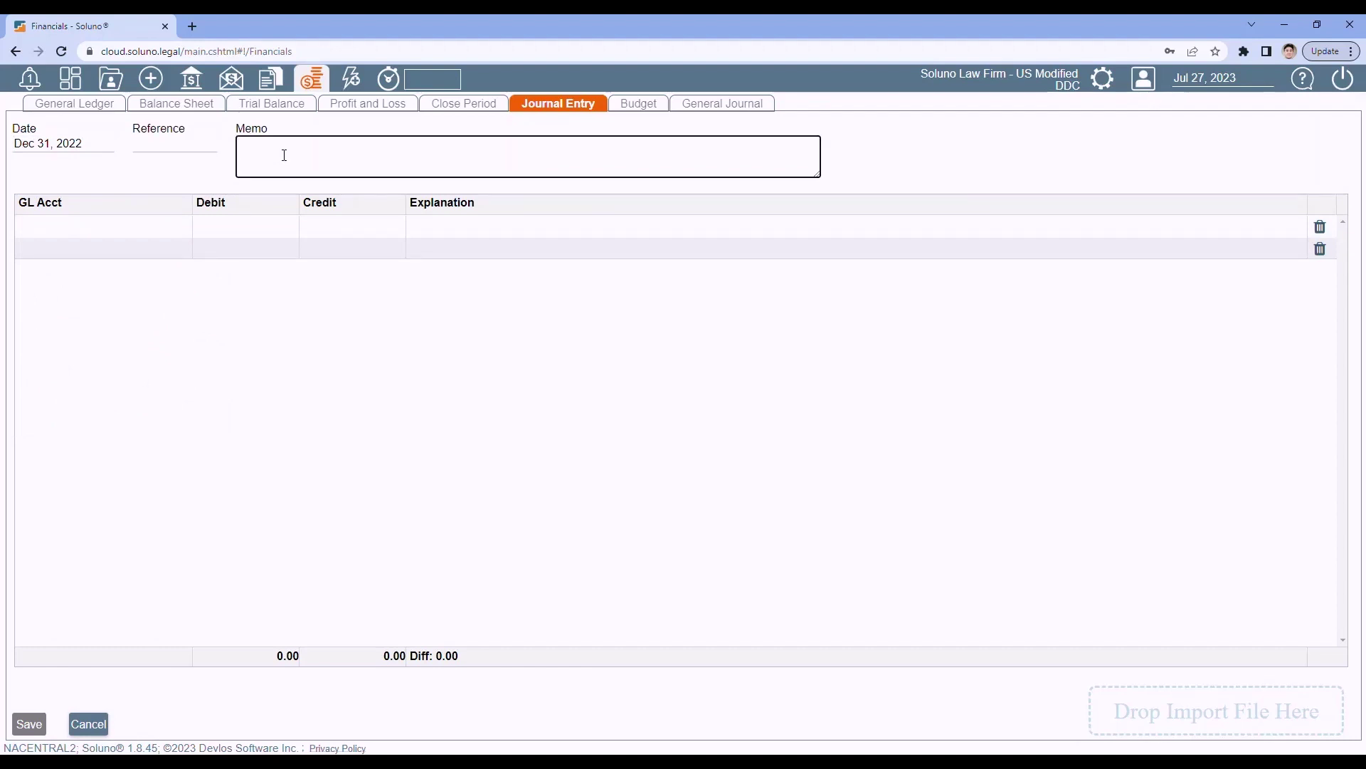
text(Transfer funds)
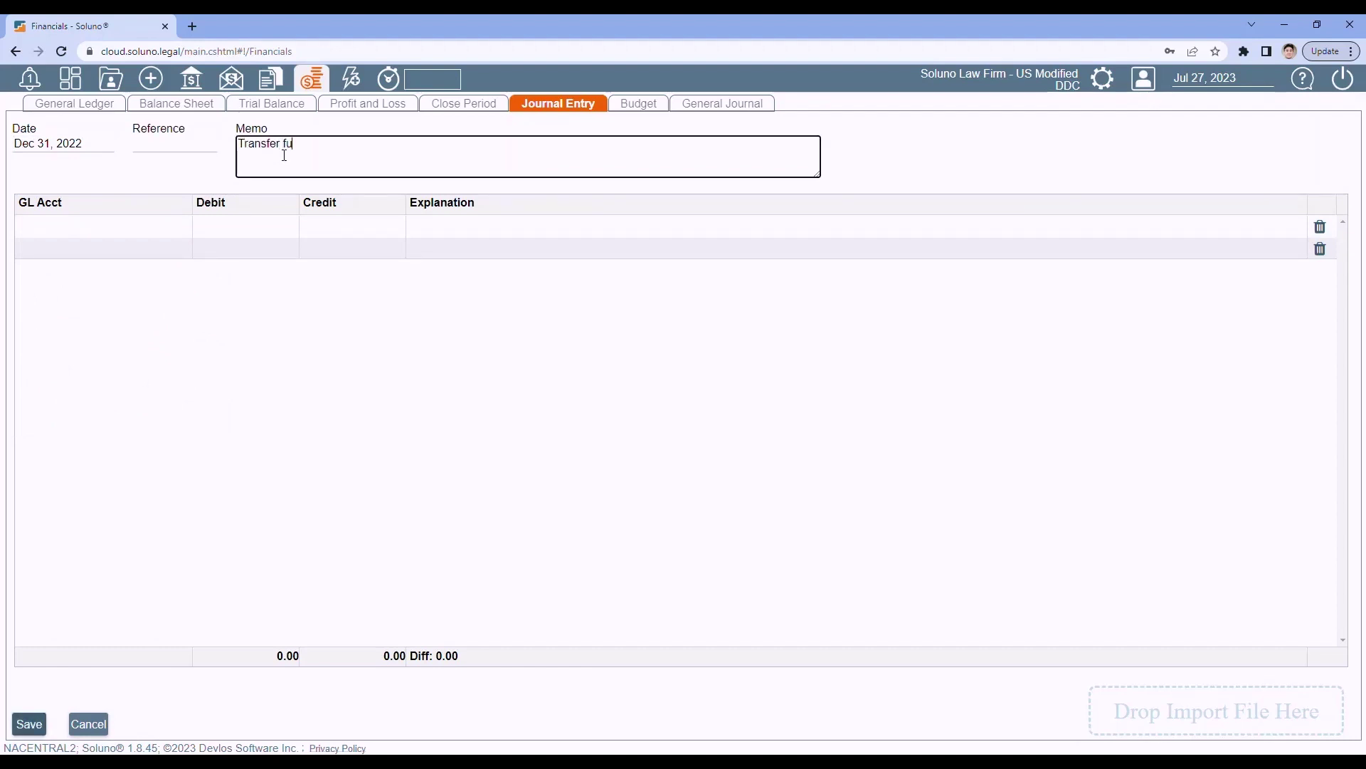
Credit 1000.o1 and debit 1000.o2 (Operating Account - 2) by 5,000.00 each
click(88, 222)
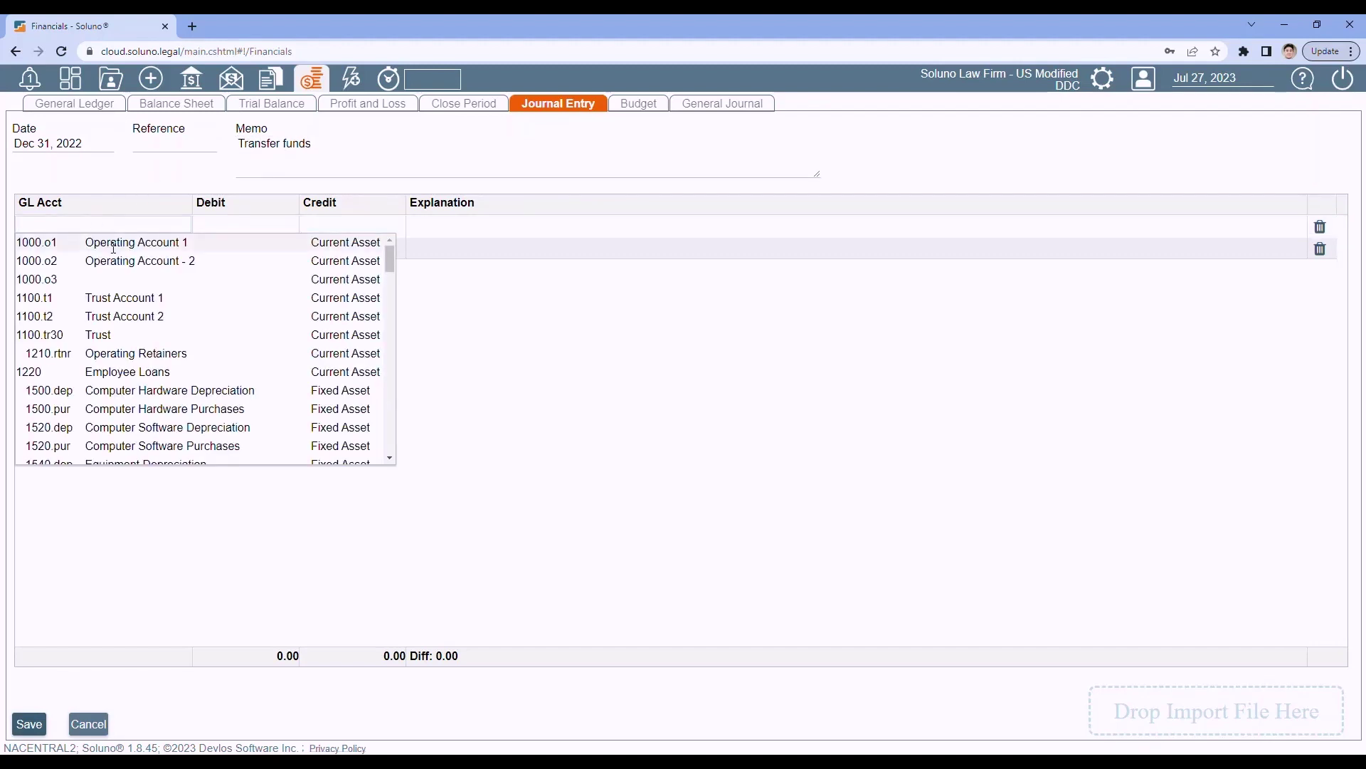
click(113, 242)
click(90, 248)
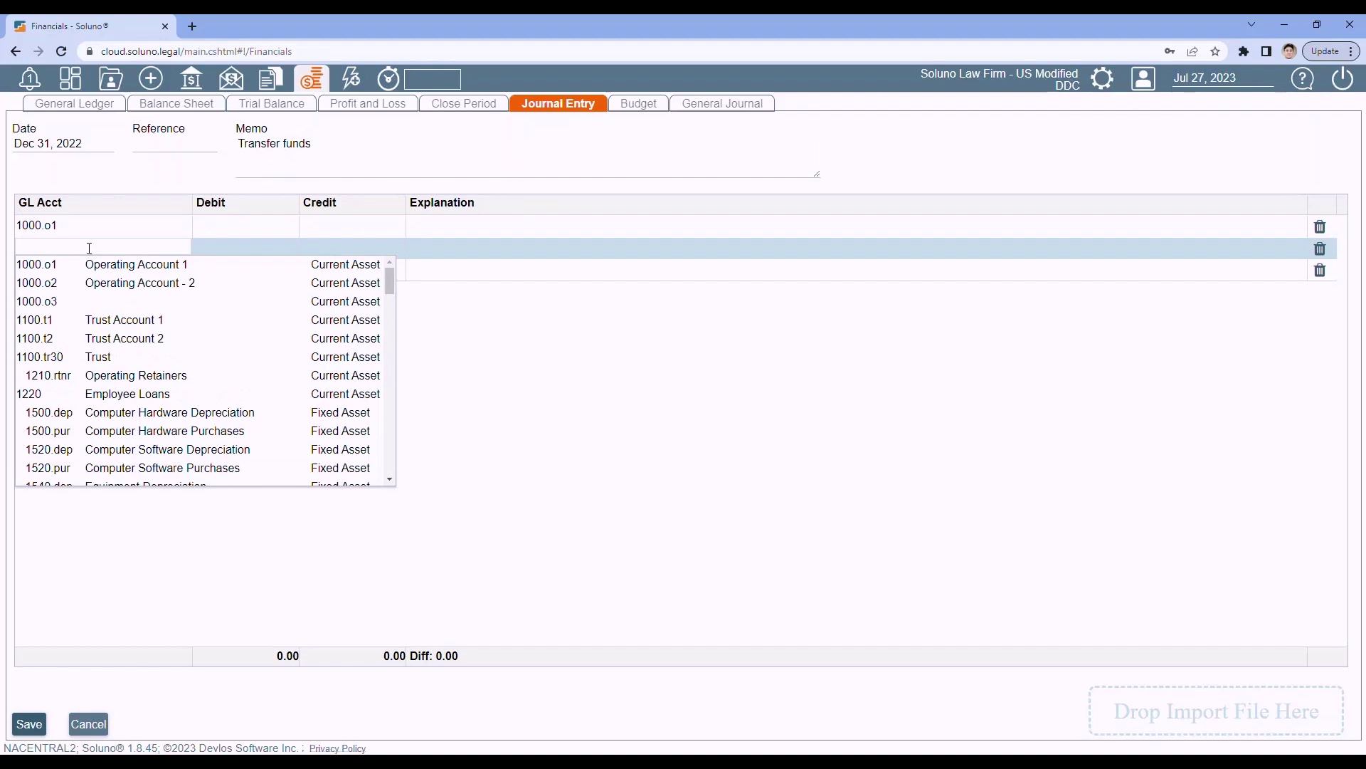
click(125, 289)
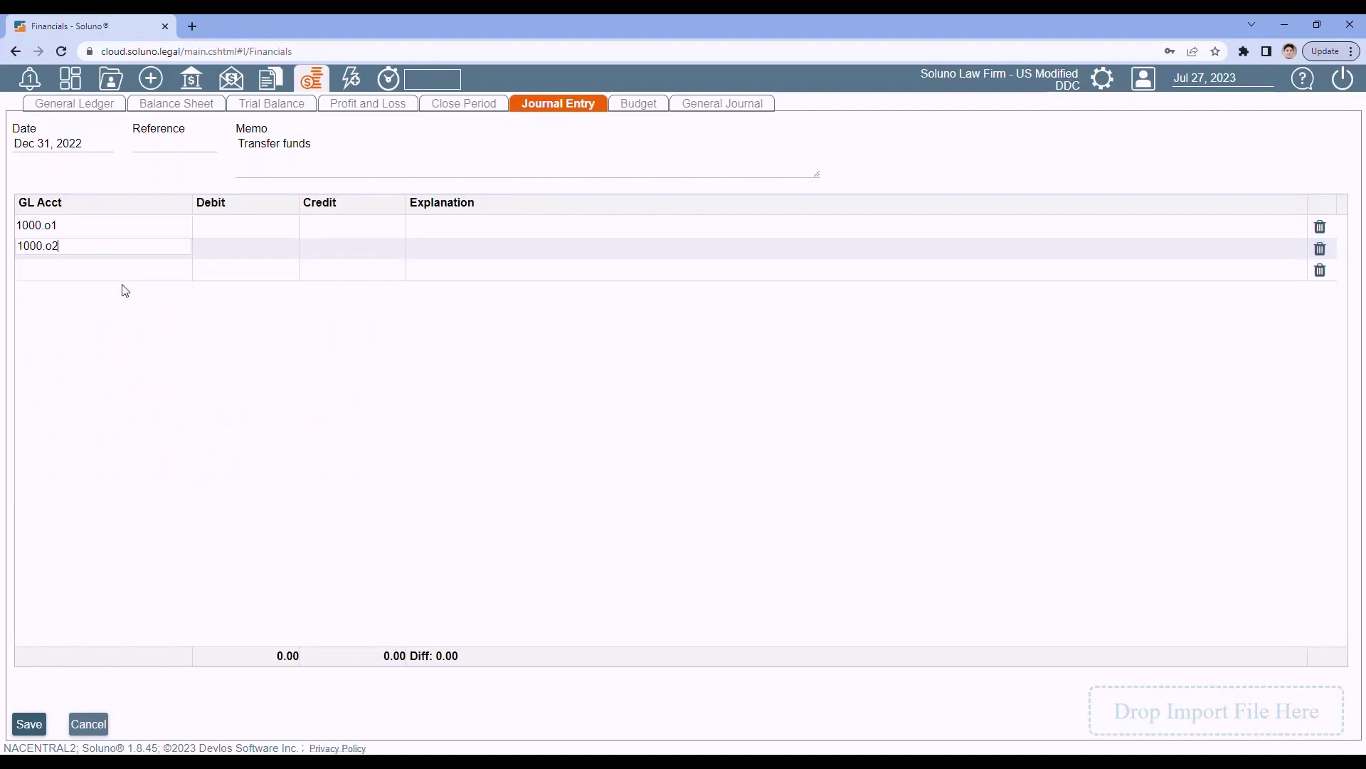
click(343, 228)
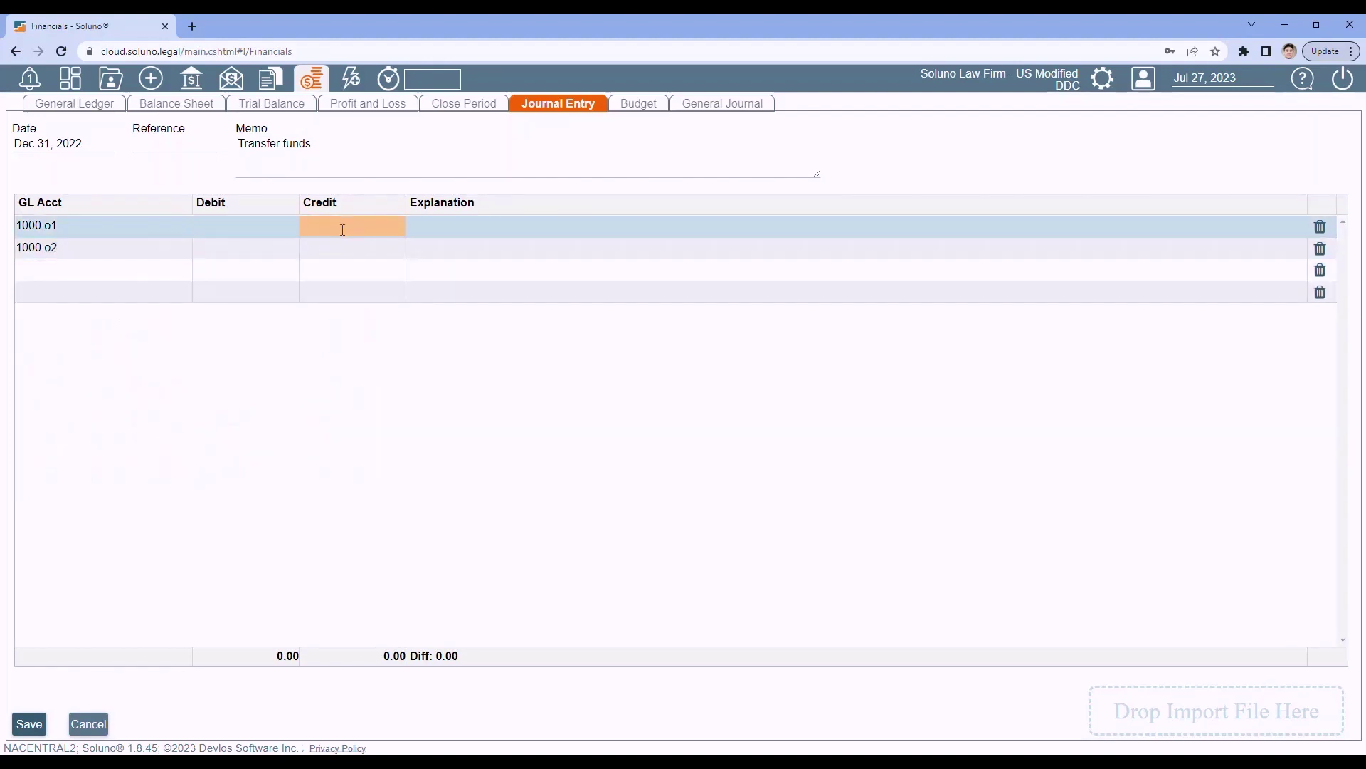
text(5000)
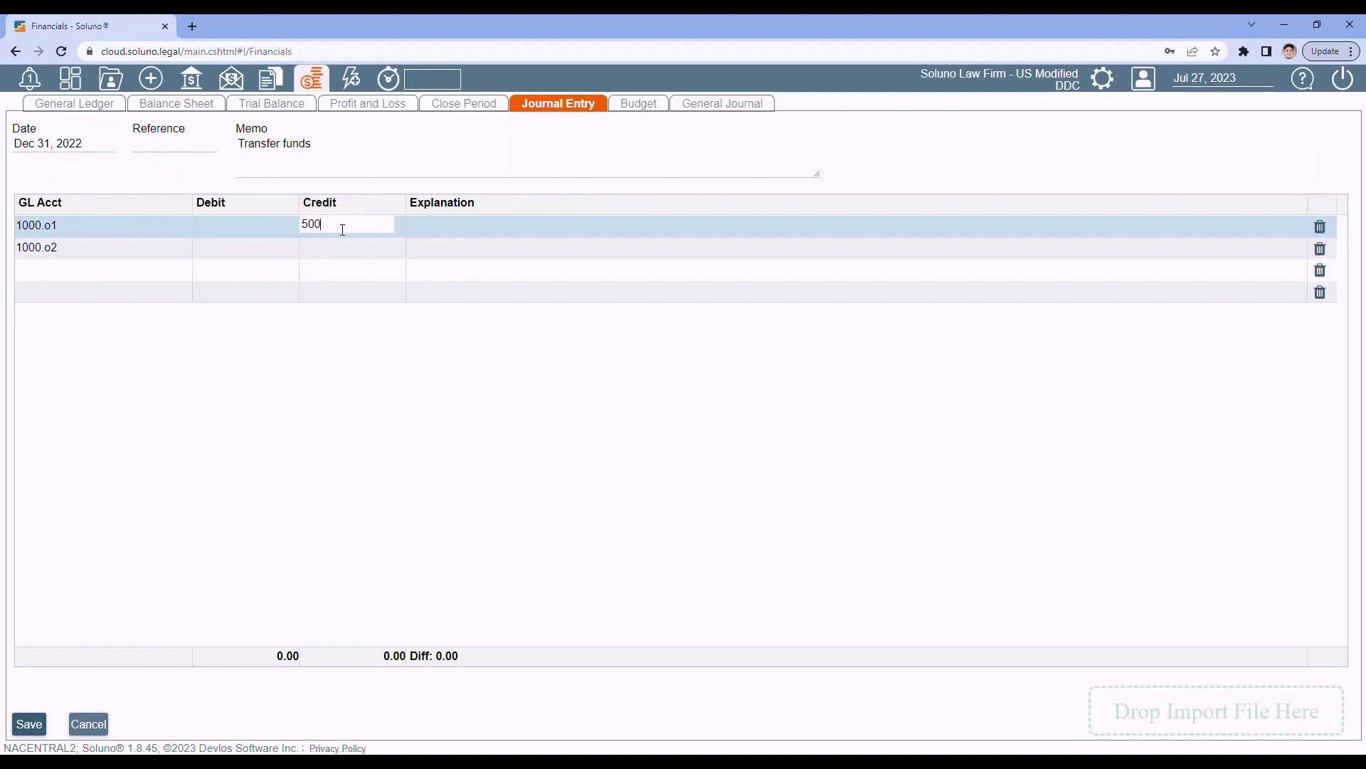
click(263, 252)
click(264, 253)
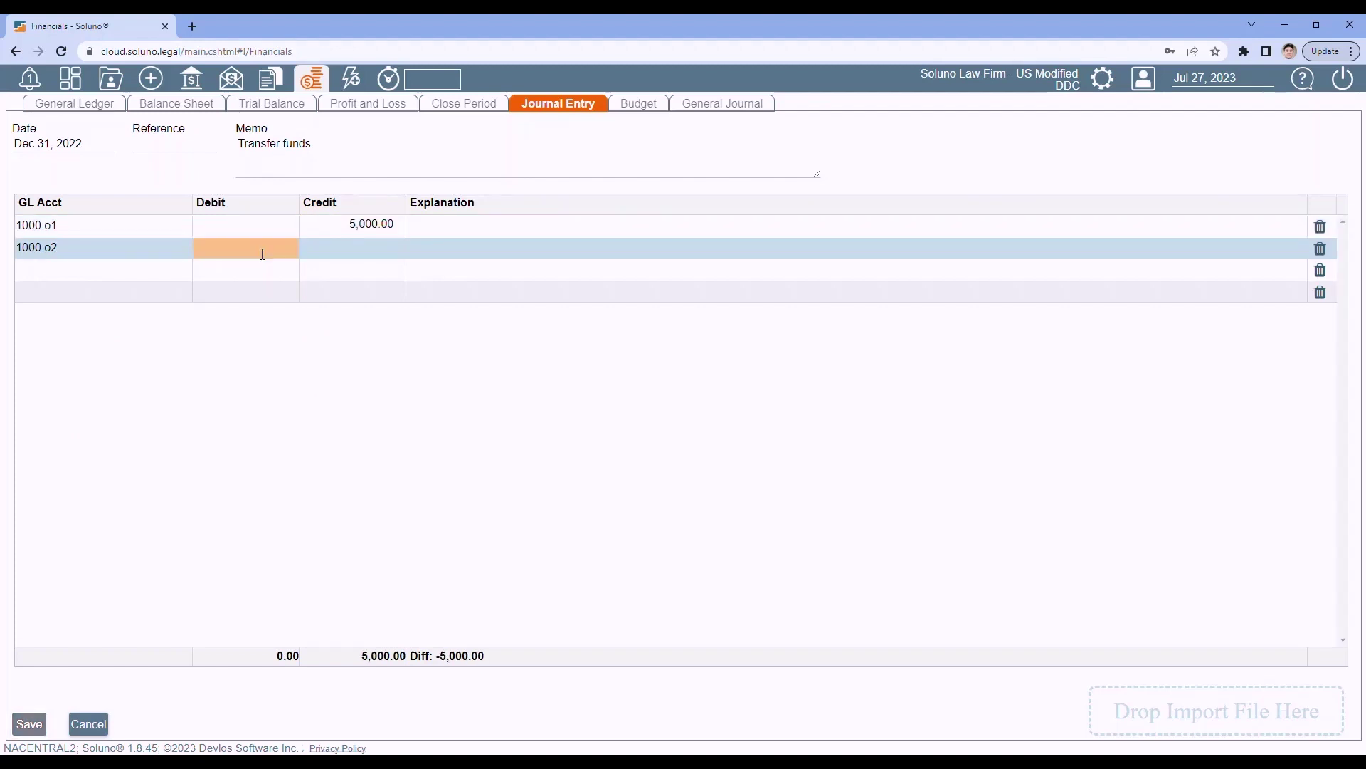
text(5000)
click(251, 397)
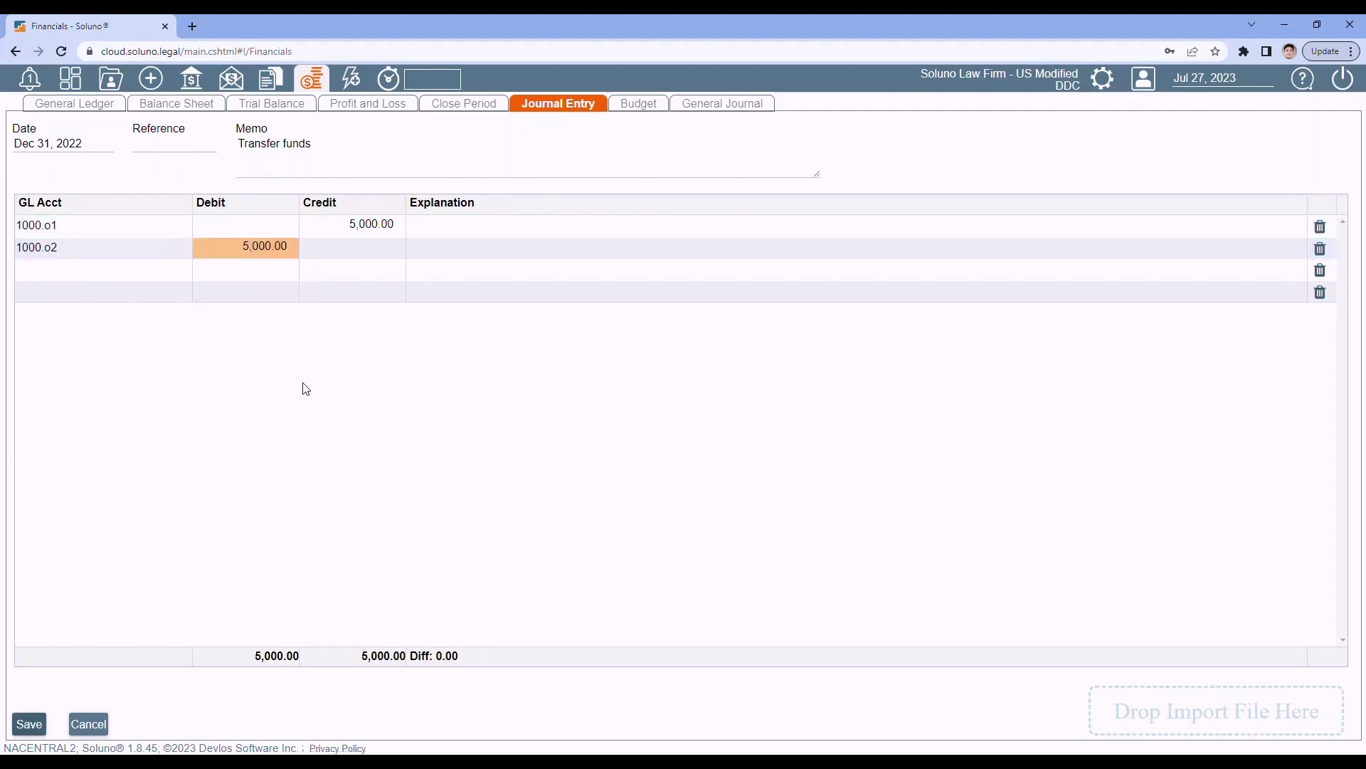
Add the explanation 'Replenish petty cash' to the first line, correcting the typo
click(446, 226)
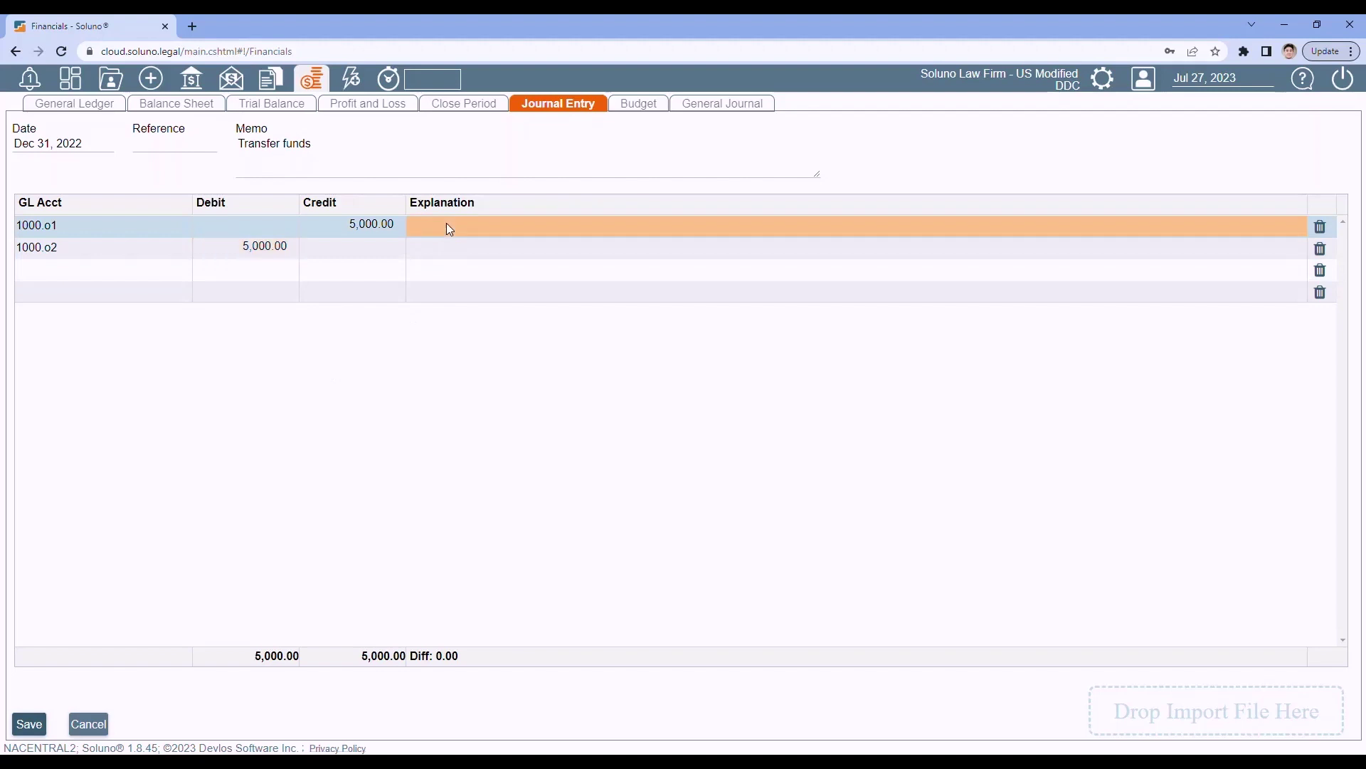
text(Repl)
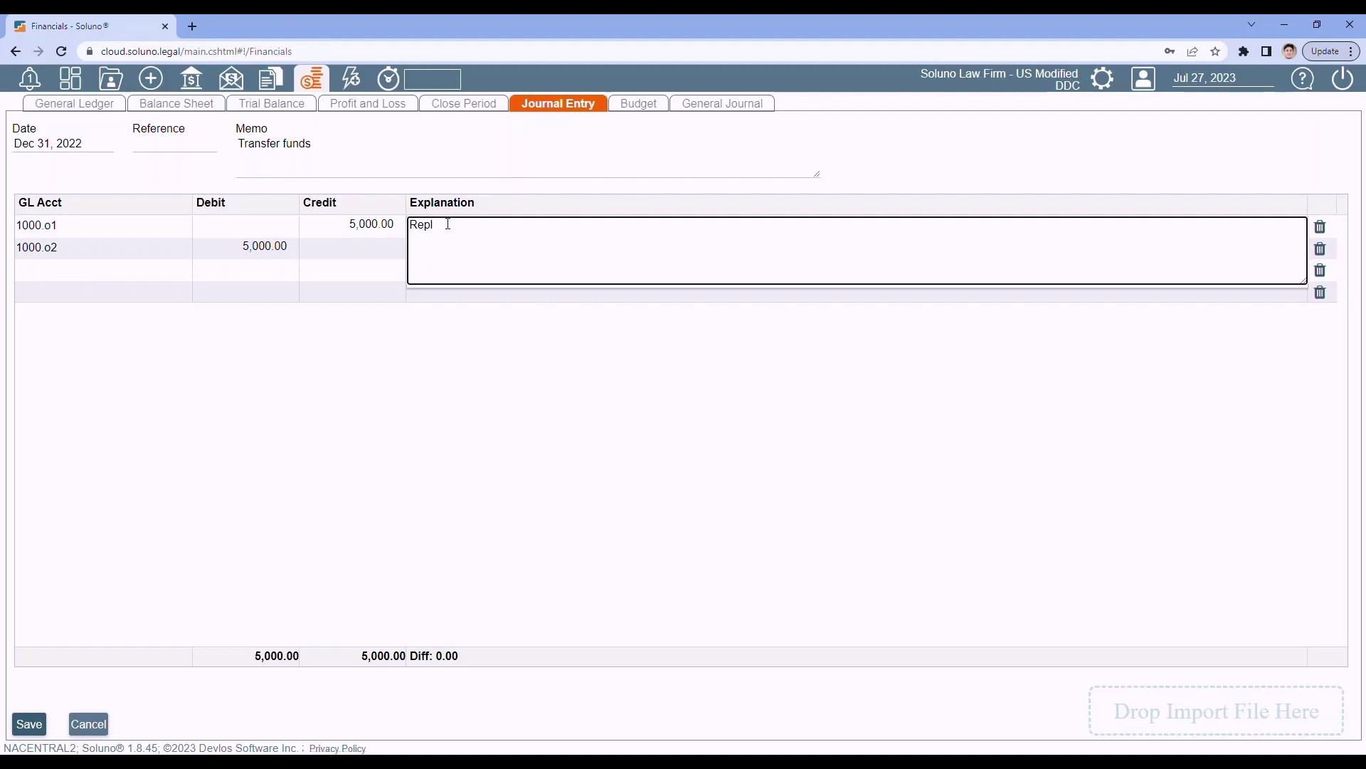
text(ensih petty cash)
key(Delete)
key(Right)
text(s)
click(518, 610)
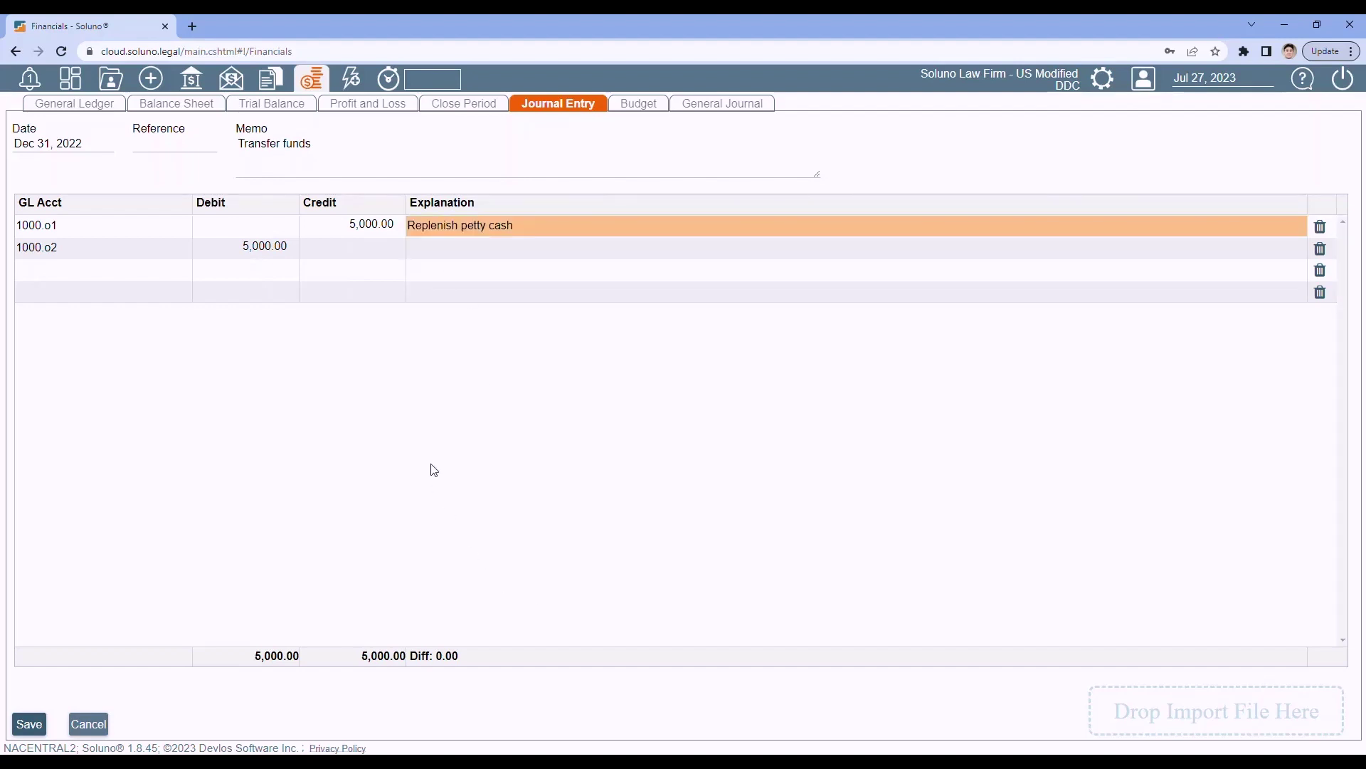
Save the transfer entry, cancelling the authorization prompt and acknowledging the control-account warning
click(28, 724)
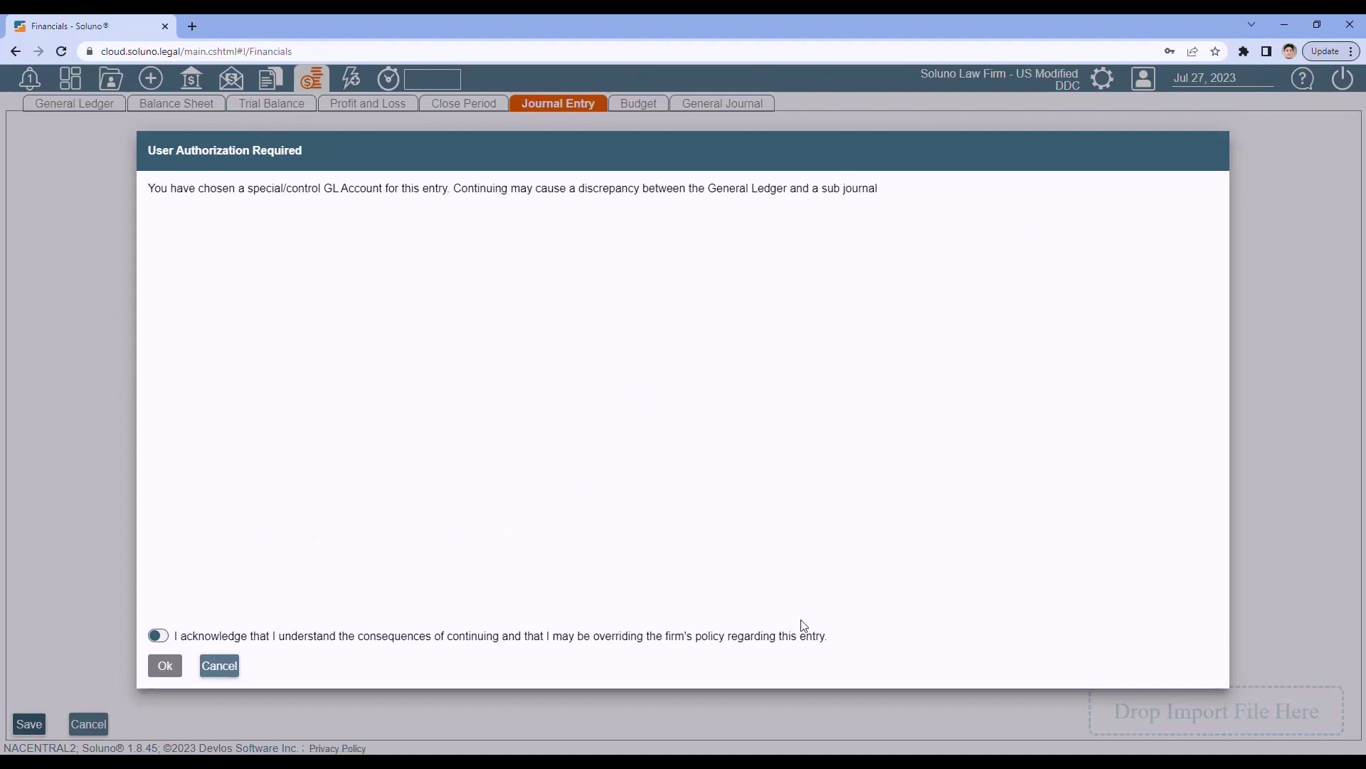
click(219, 666)
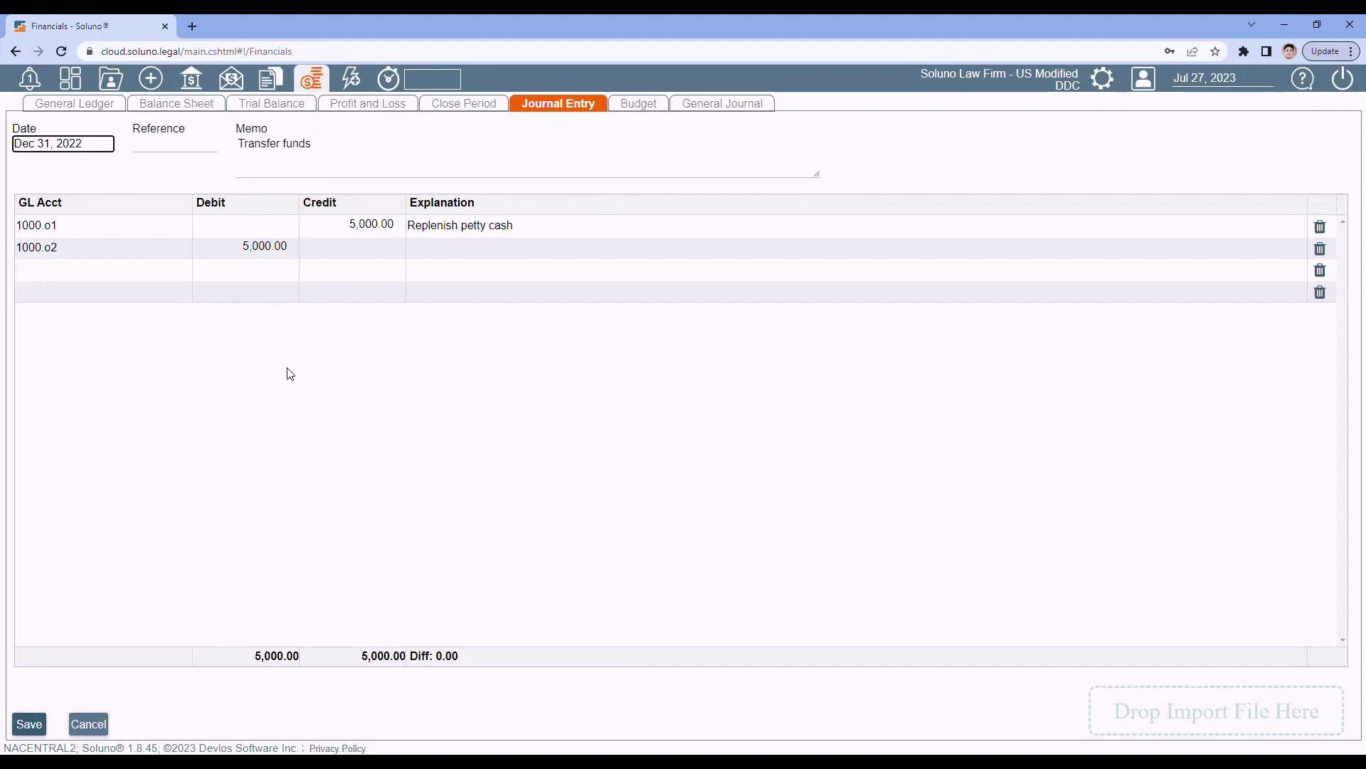
click(36, 727)
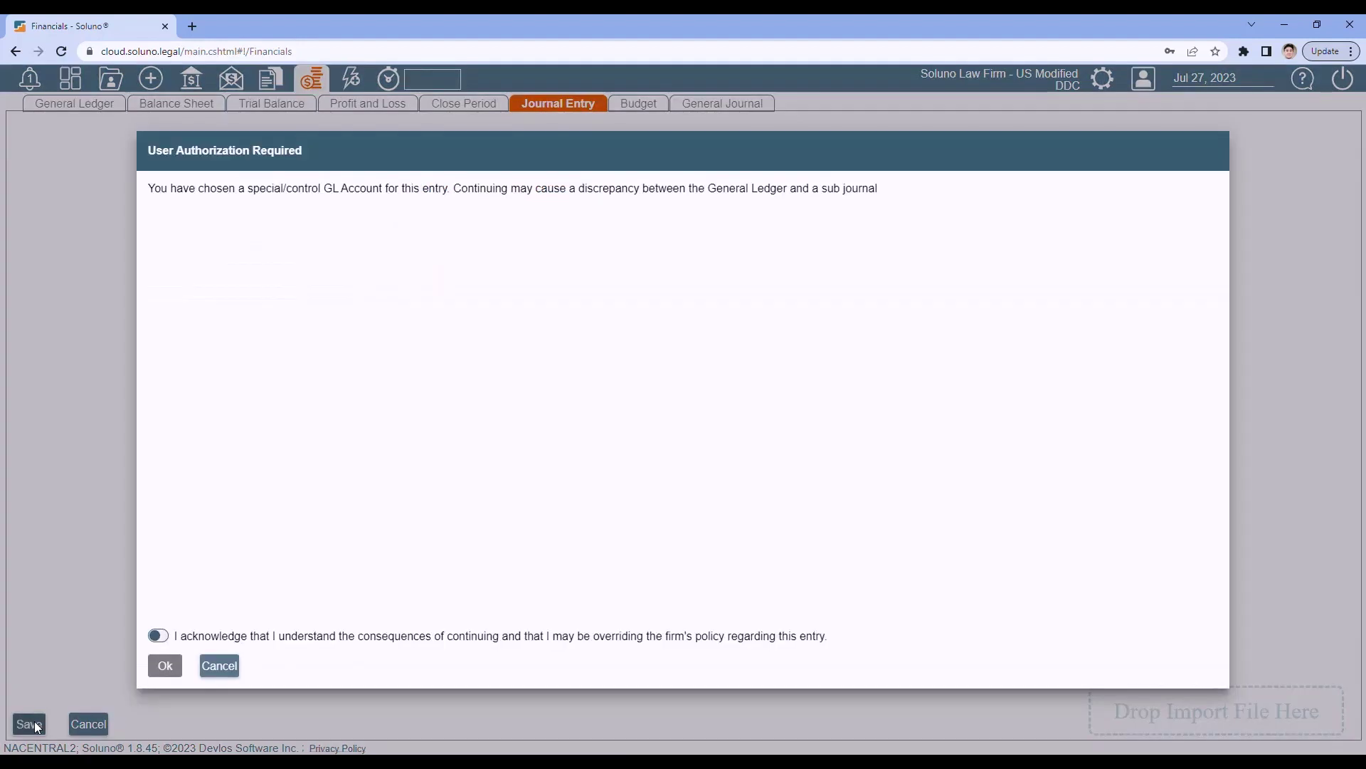
click(158, 635)
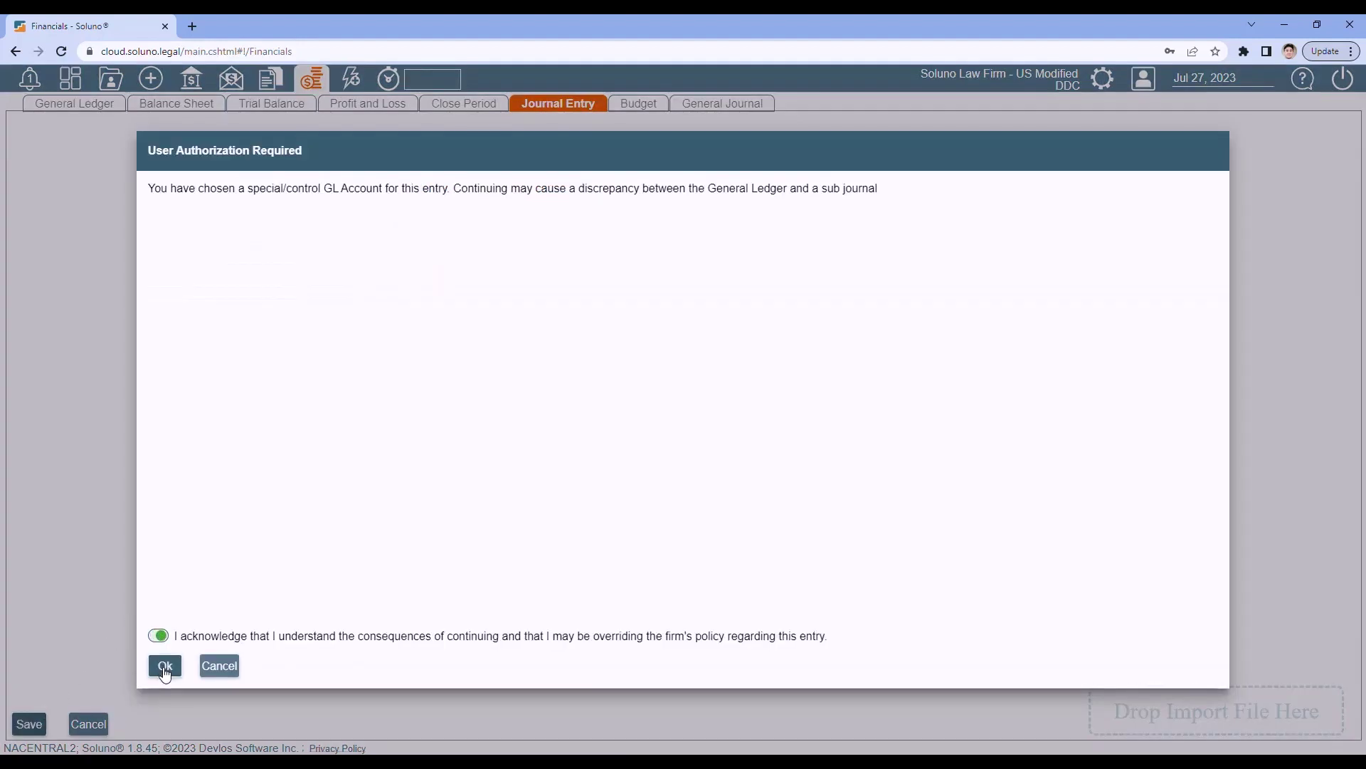
click(164, 666)
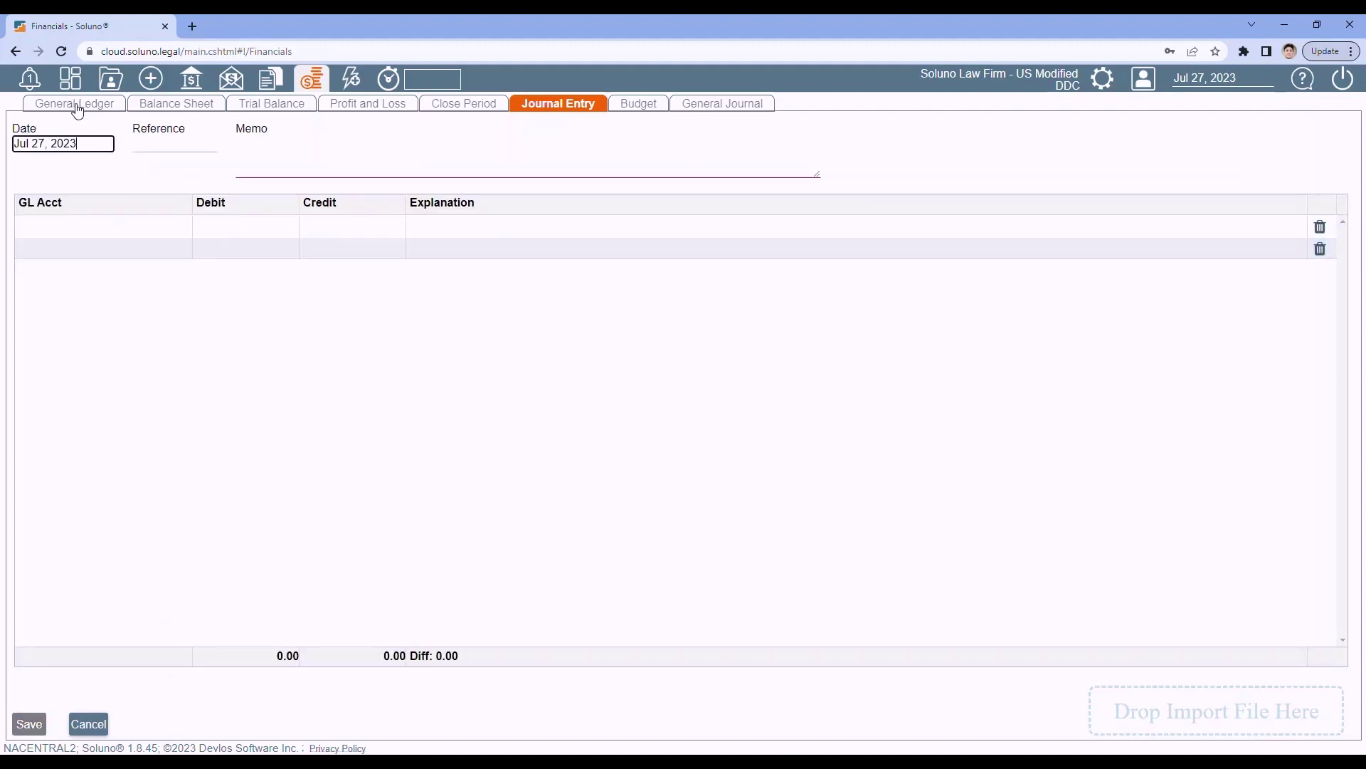
click(78, 107)
Run the General Ledger for account 1000.o2 with an end date of Jul 27, 2023
click(116, 128)
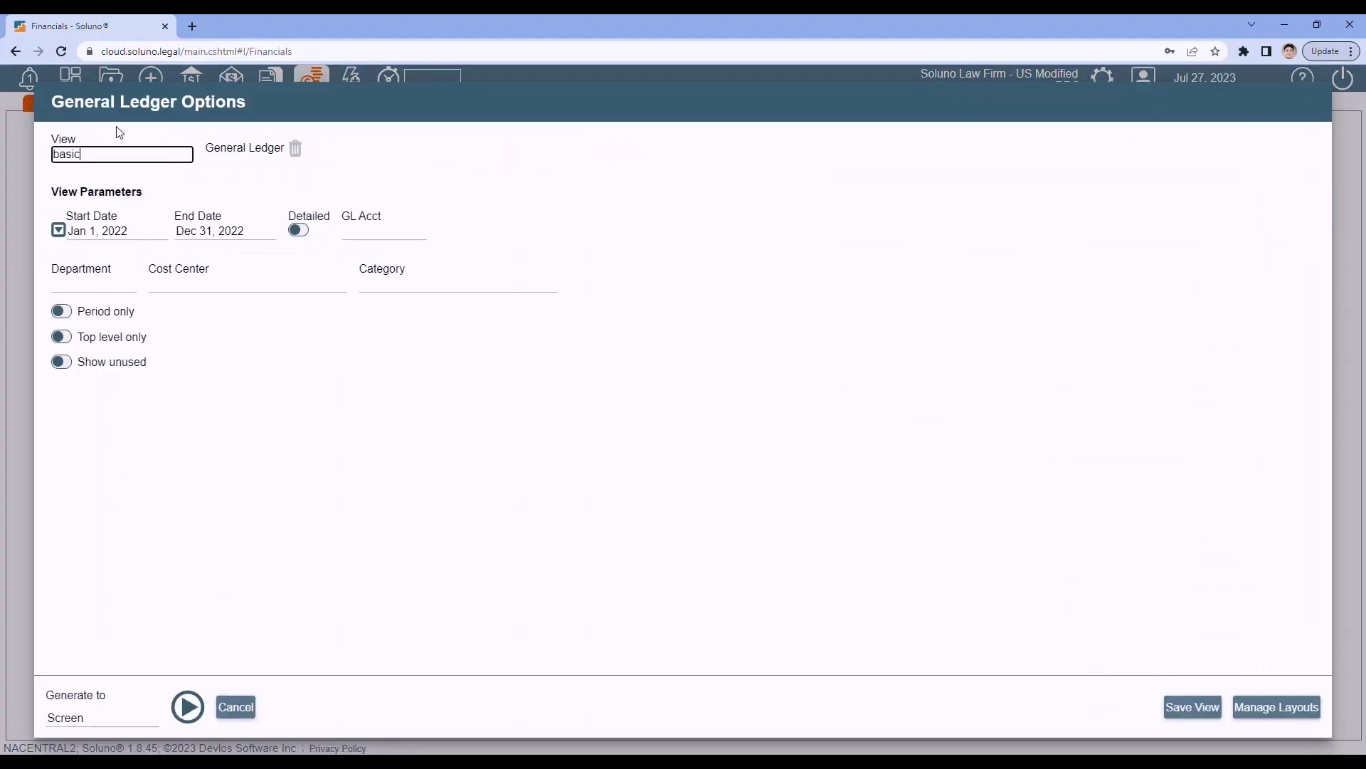
click(259, 232)
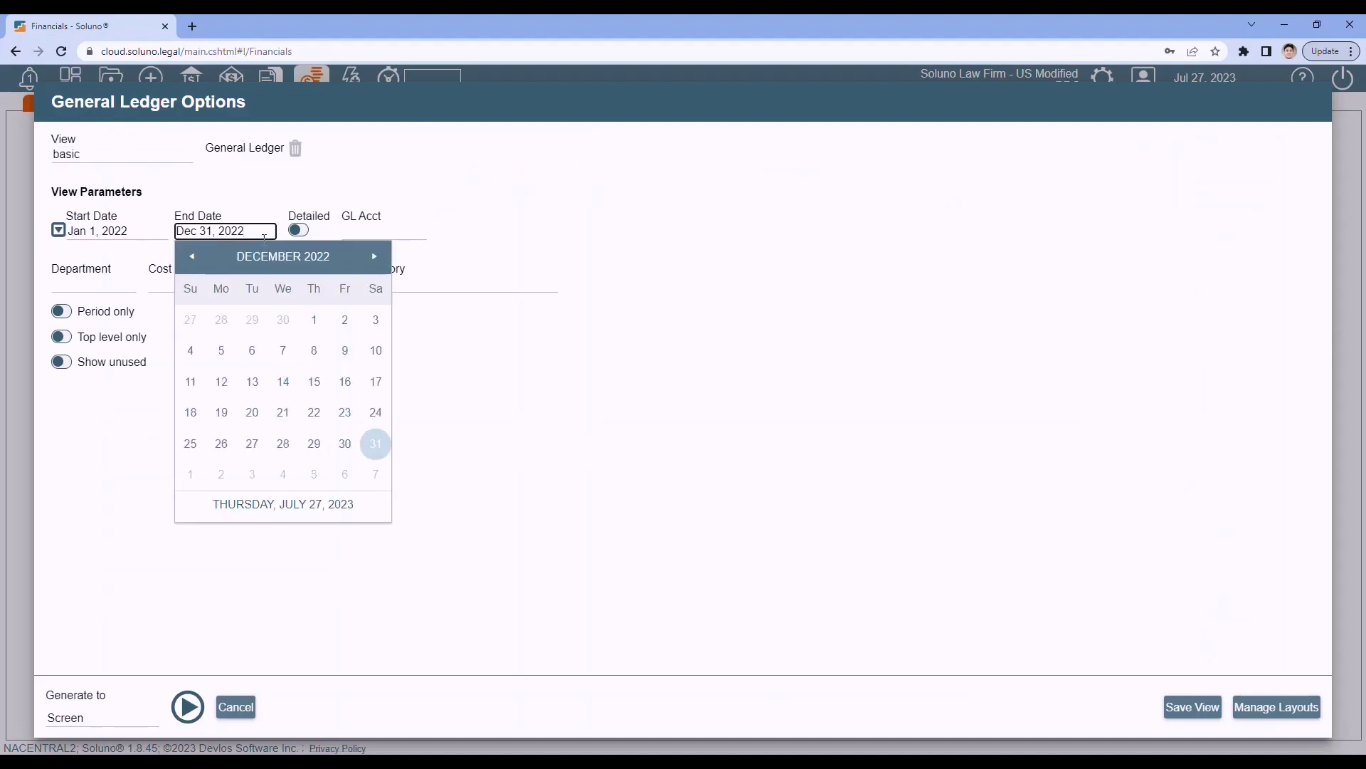
click(275, 505)
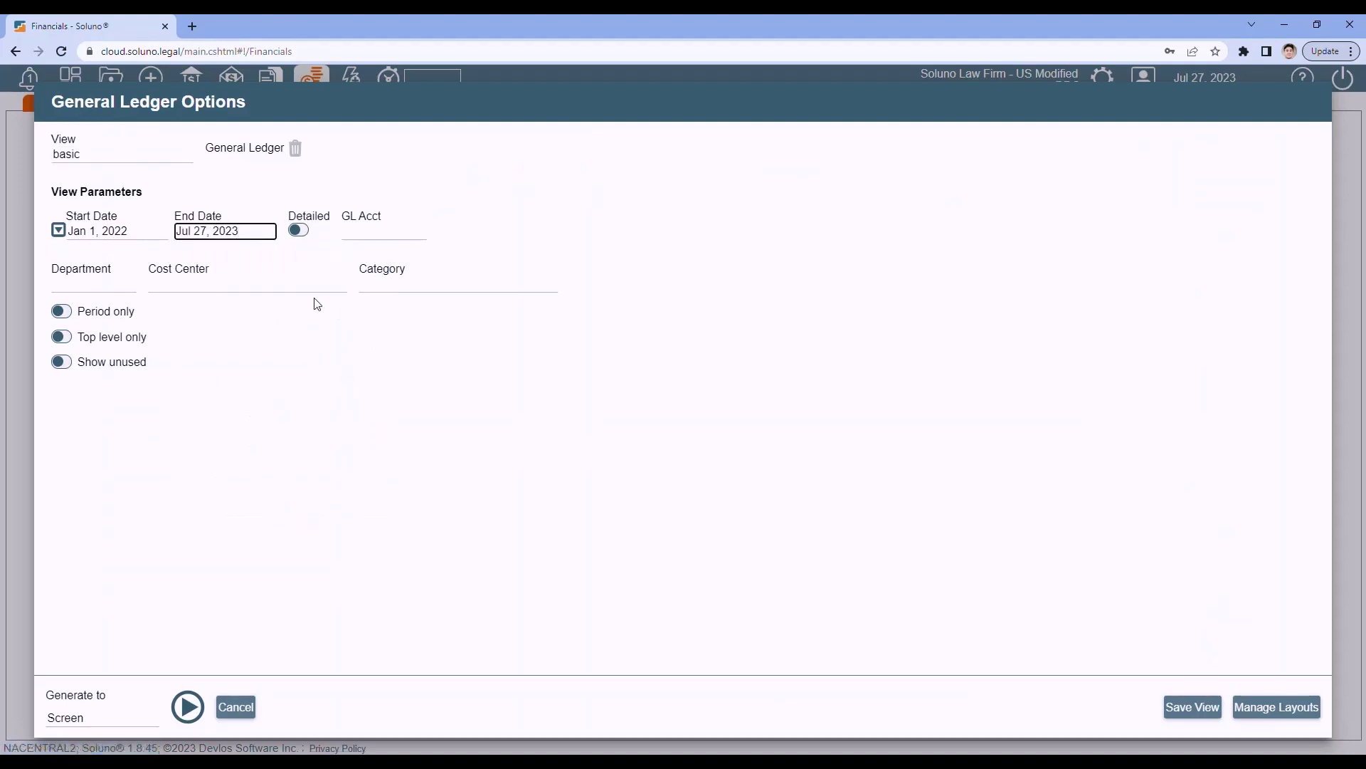
click(363, 232)
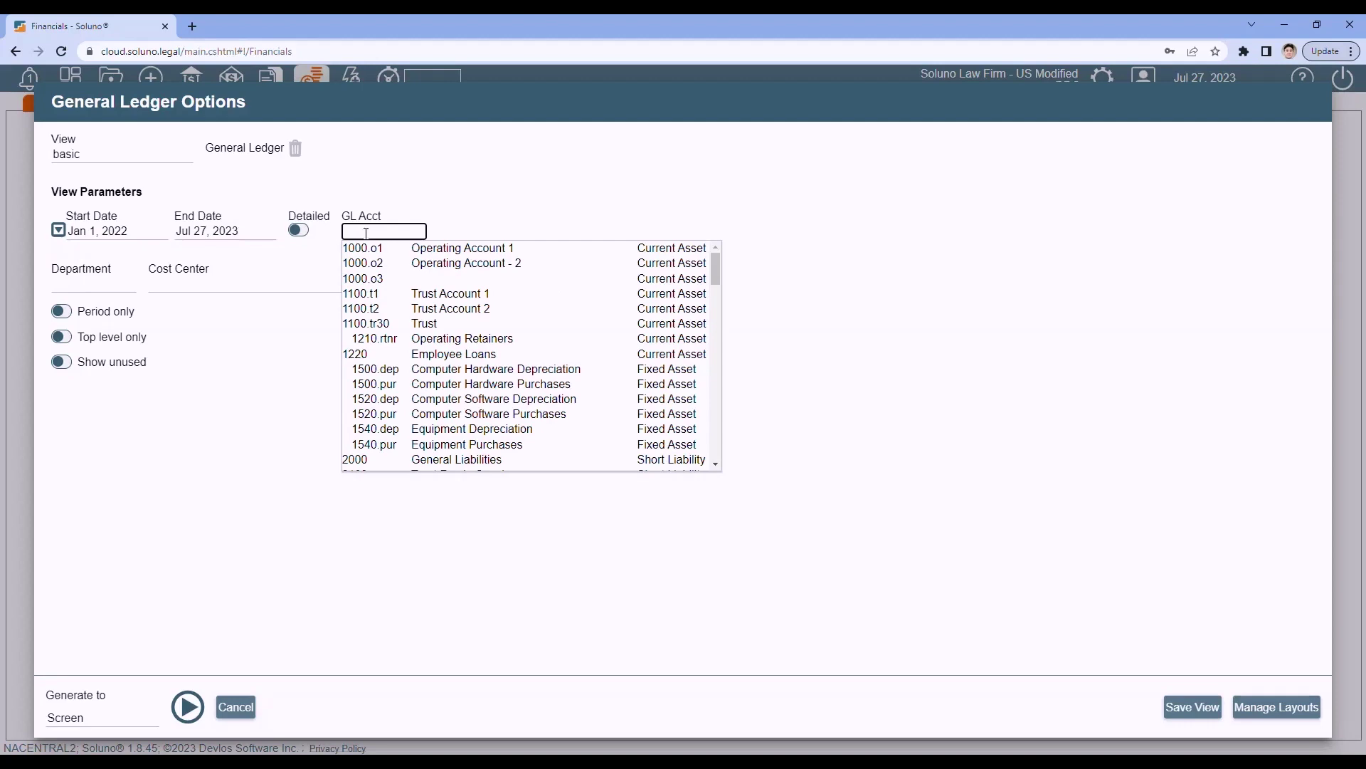
click(421, 263)
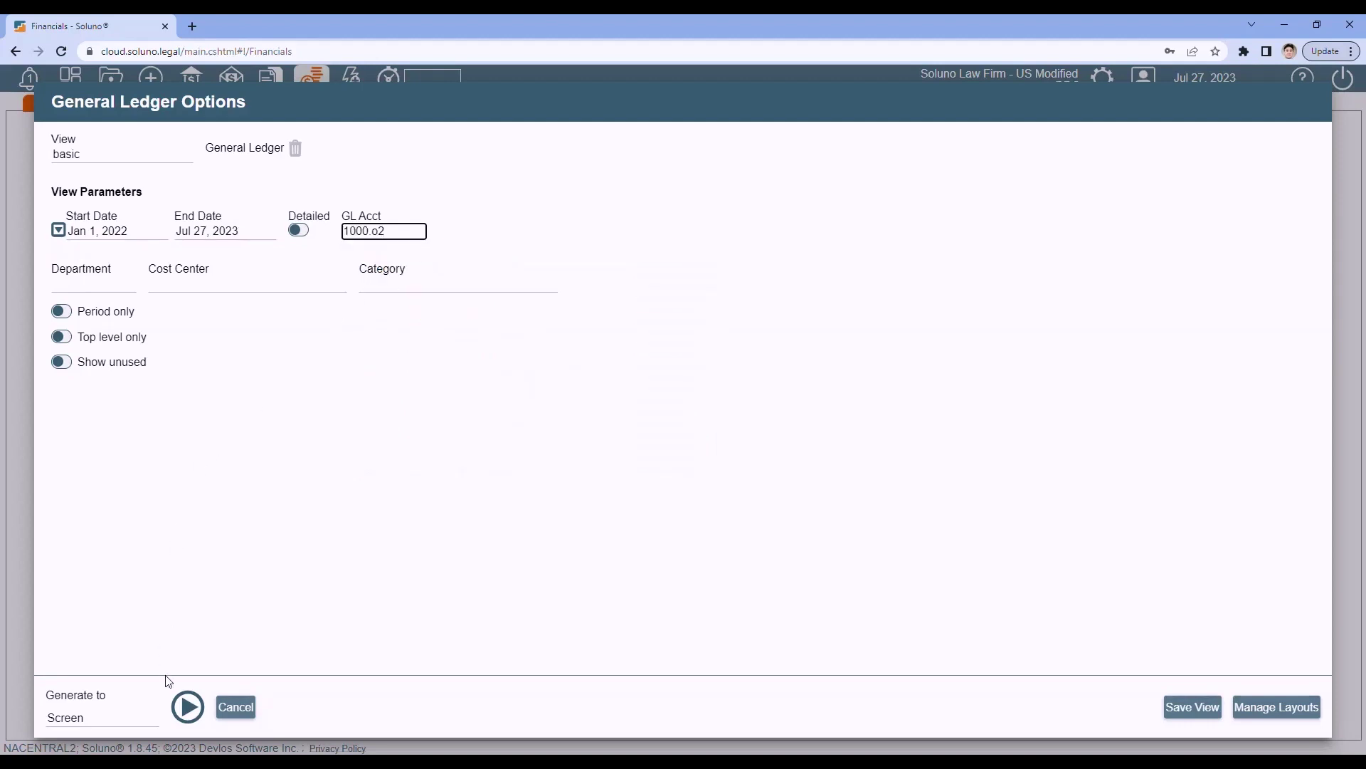
click(188, 706)
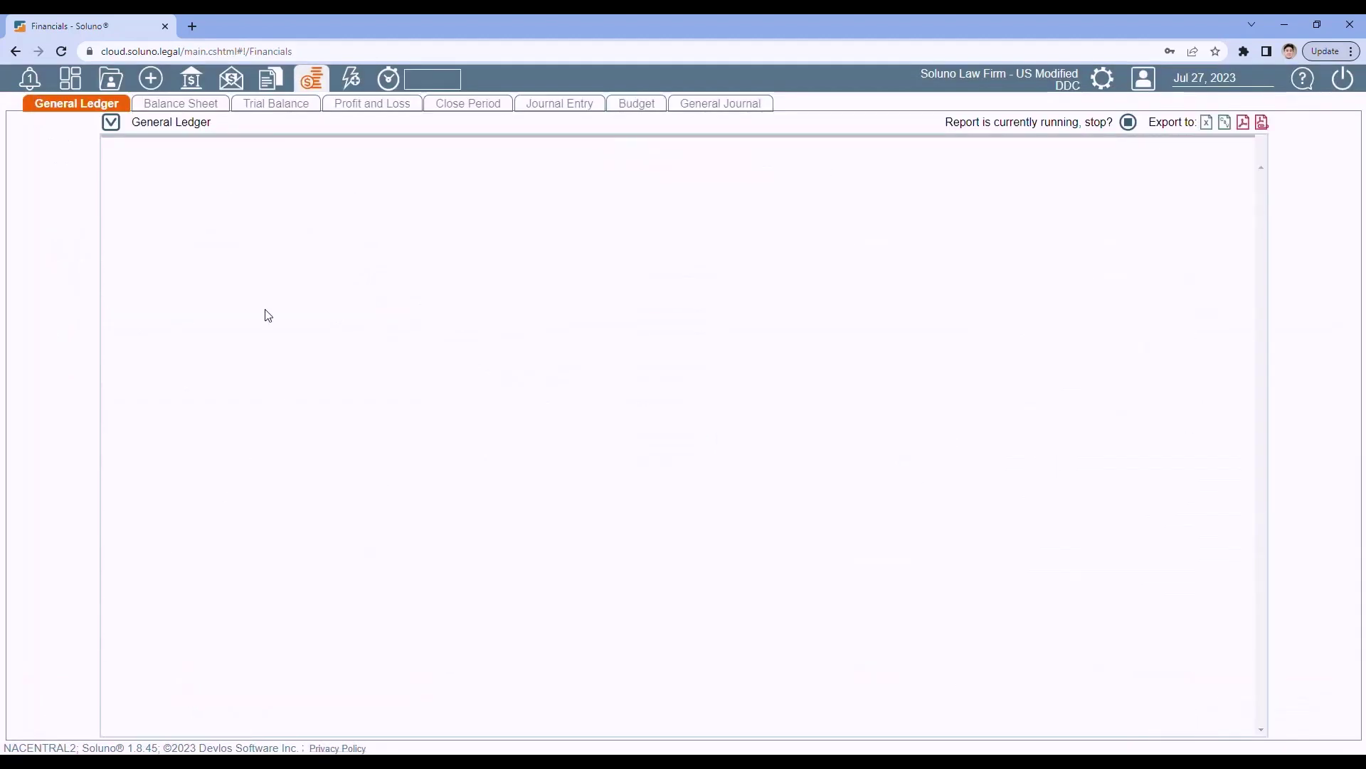
Run the Operating Bank Journal using the 'op' view for account o2 through Jul 27, 2023
click(275, 85)
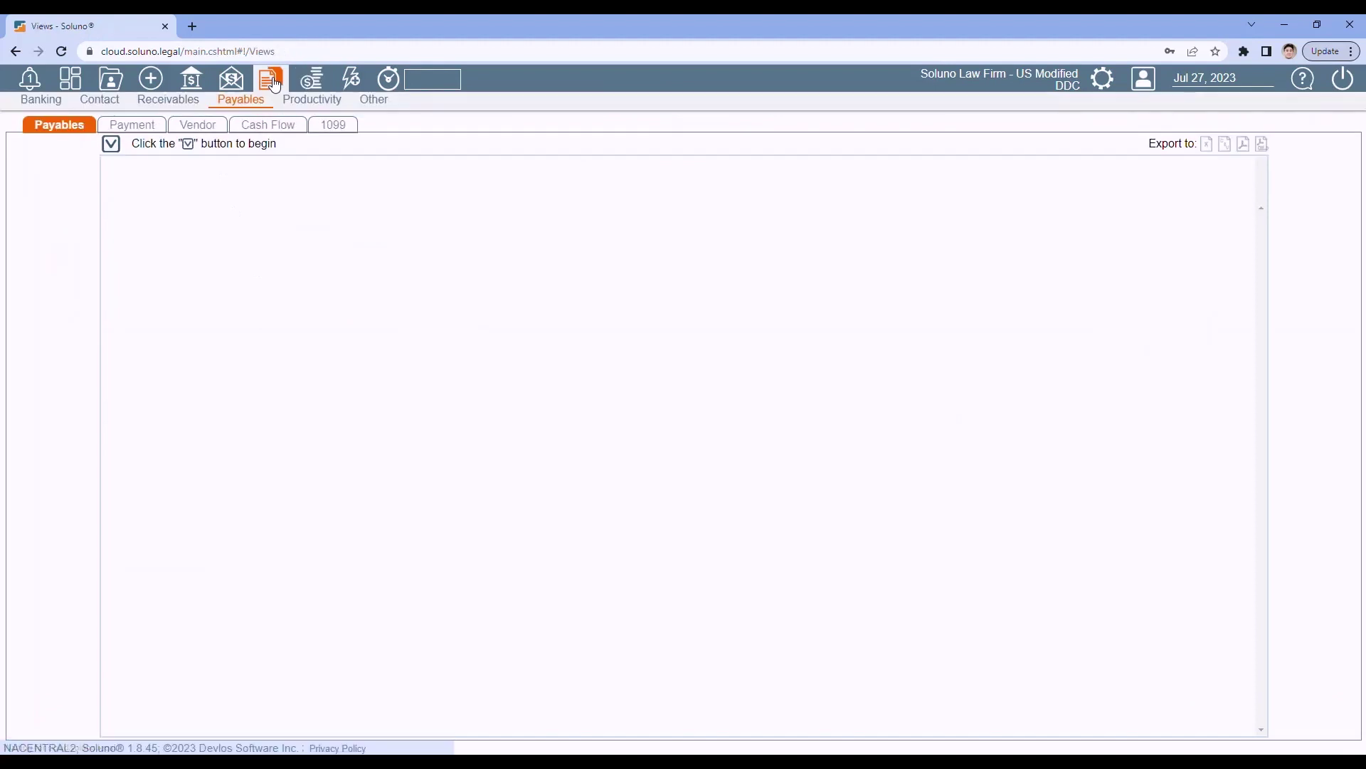
click(32, 100)
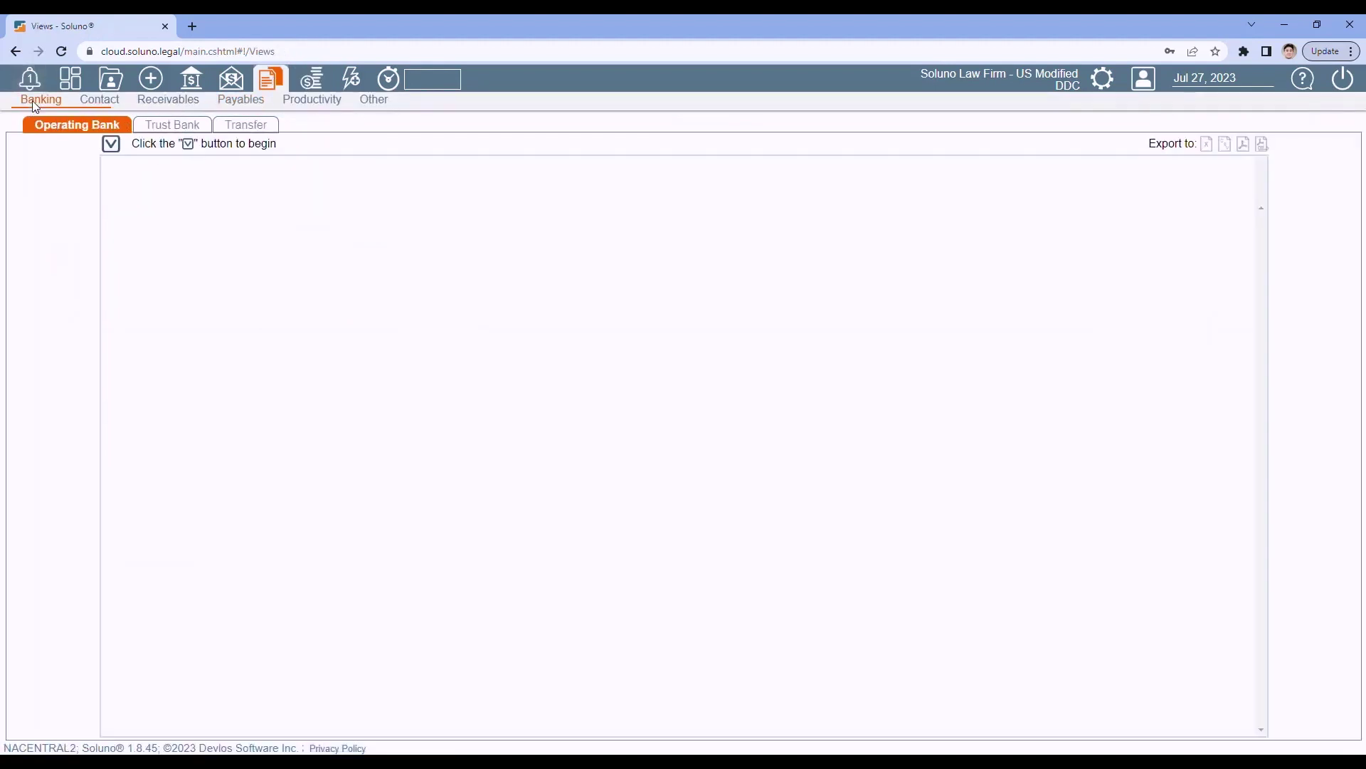
click(112, 144)
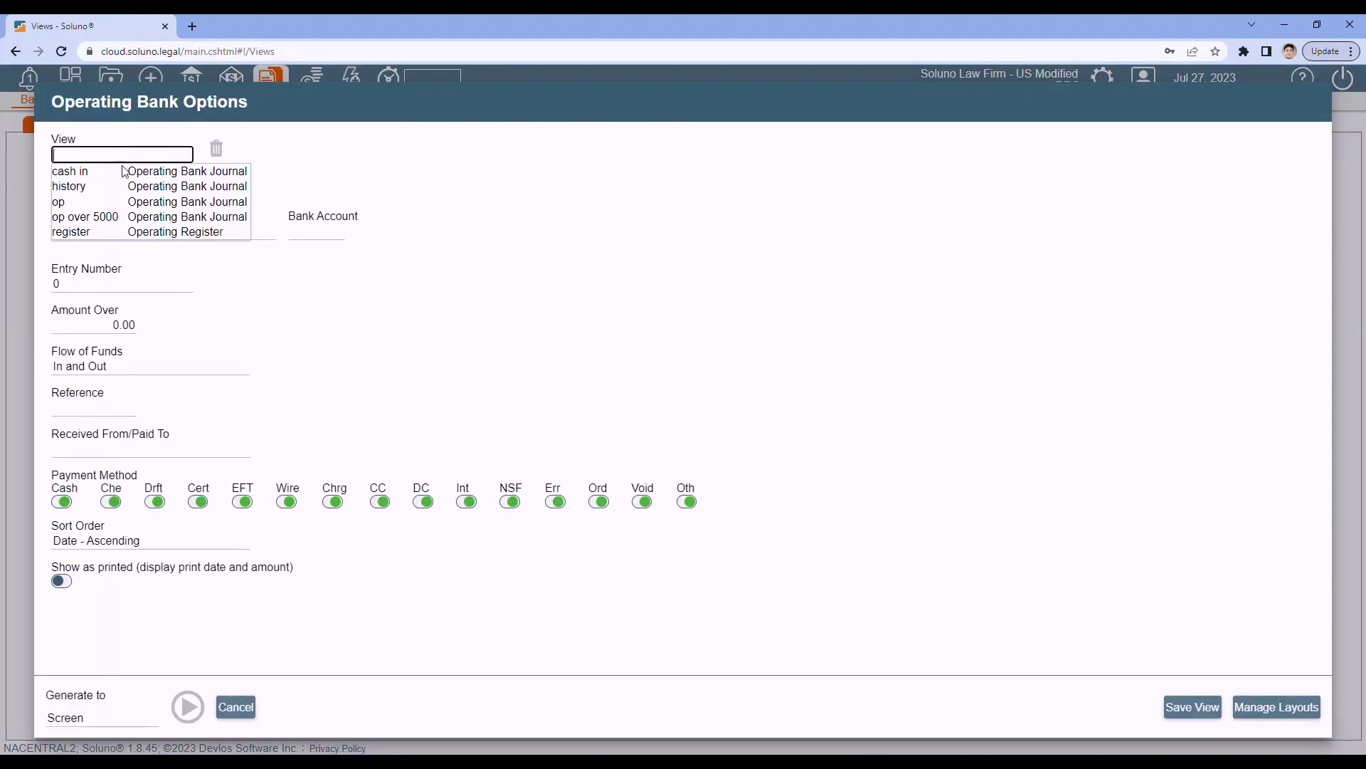
click(155, 212)
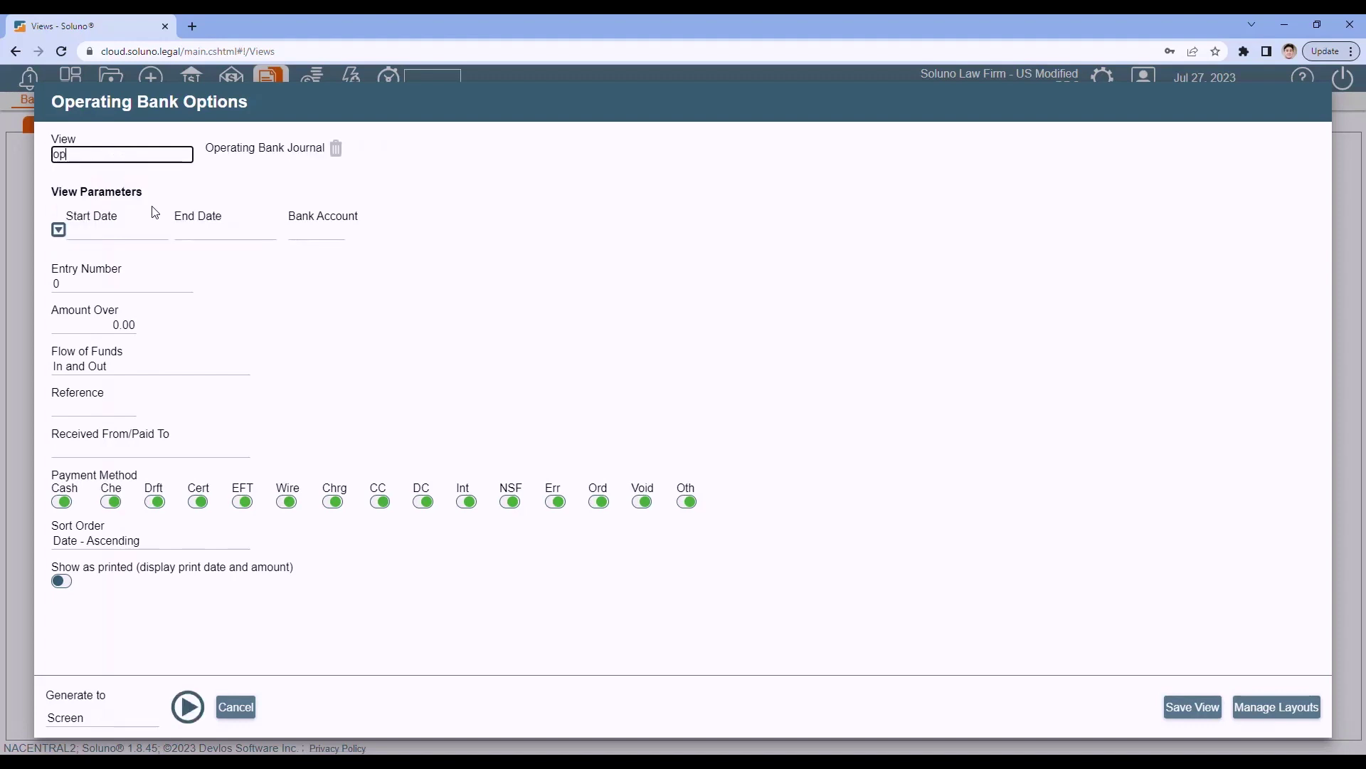
click(326, 229)
click(337, 263)
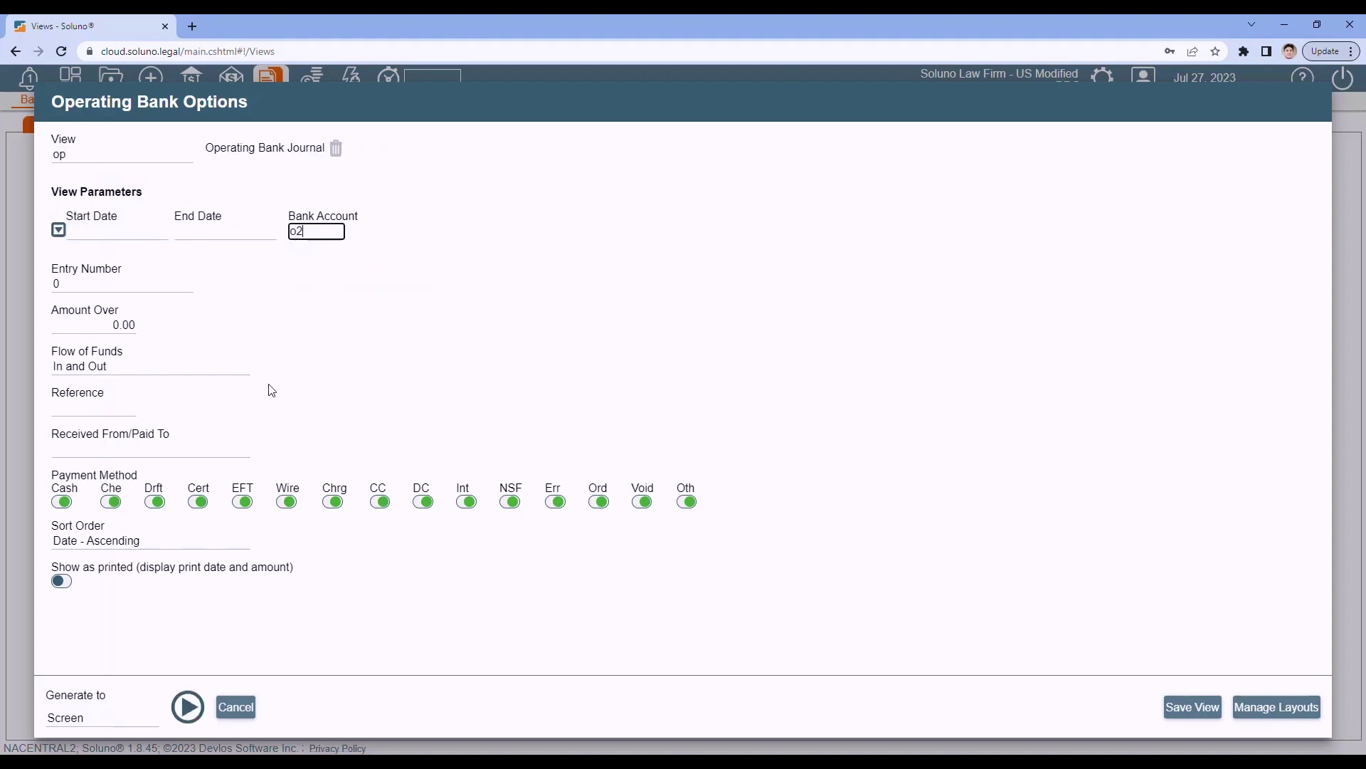
click(208, 234)
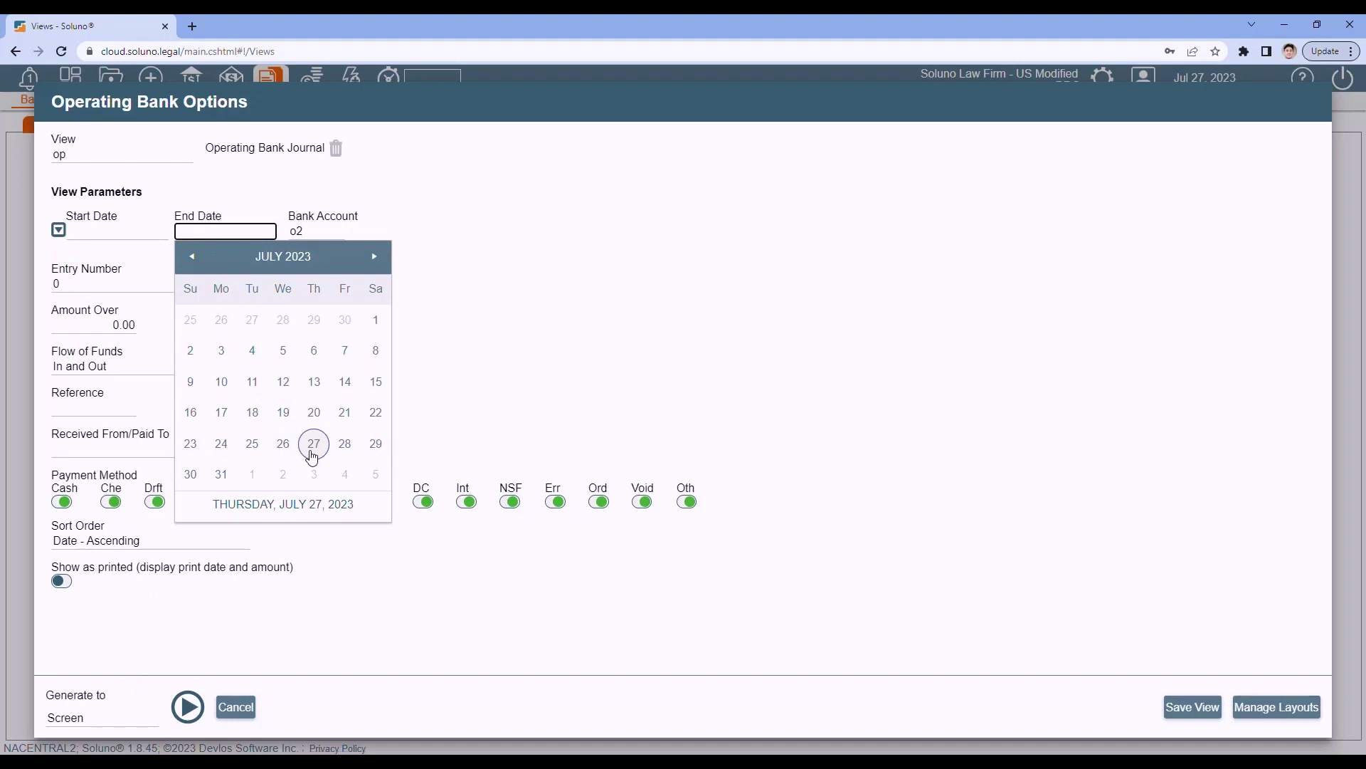
click(313, 444)
click(188, 707)
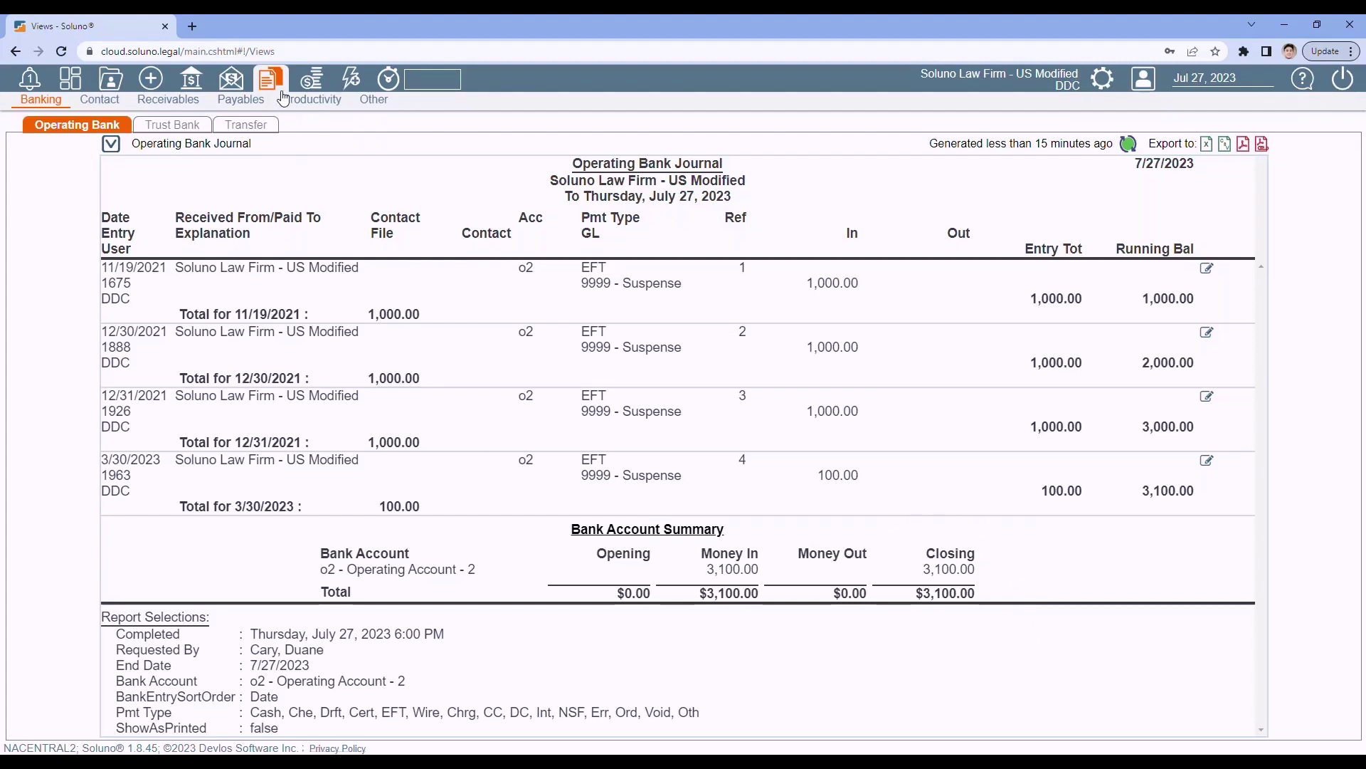
click(314, 81)
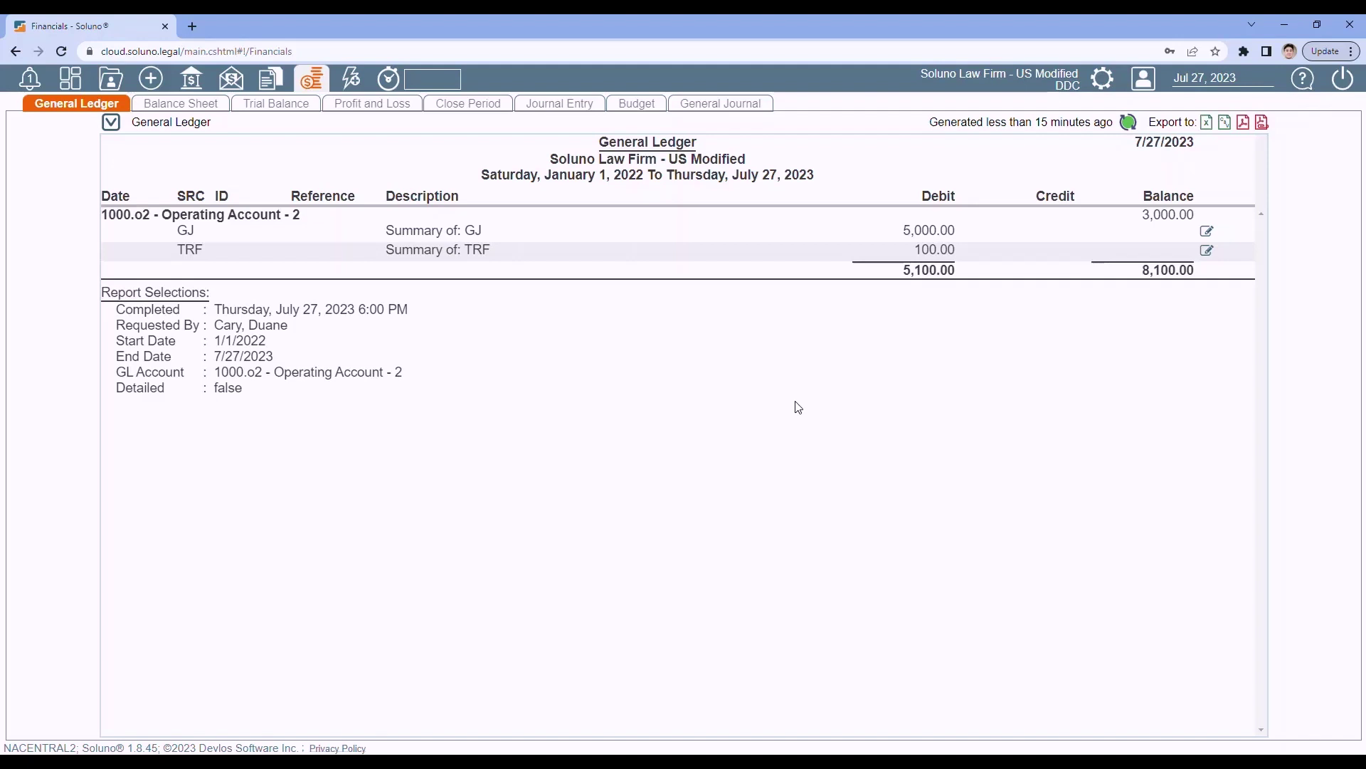
Generate the General Journal and delete the Transfer funds entry 2058
click(713, 106)
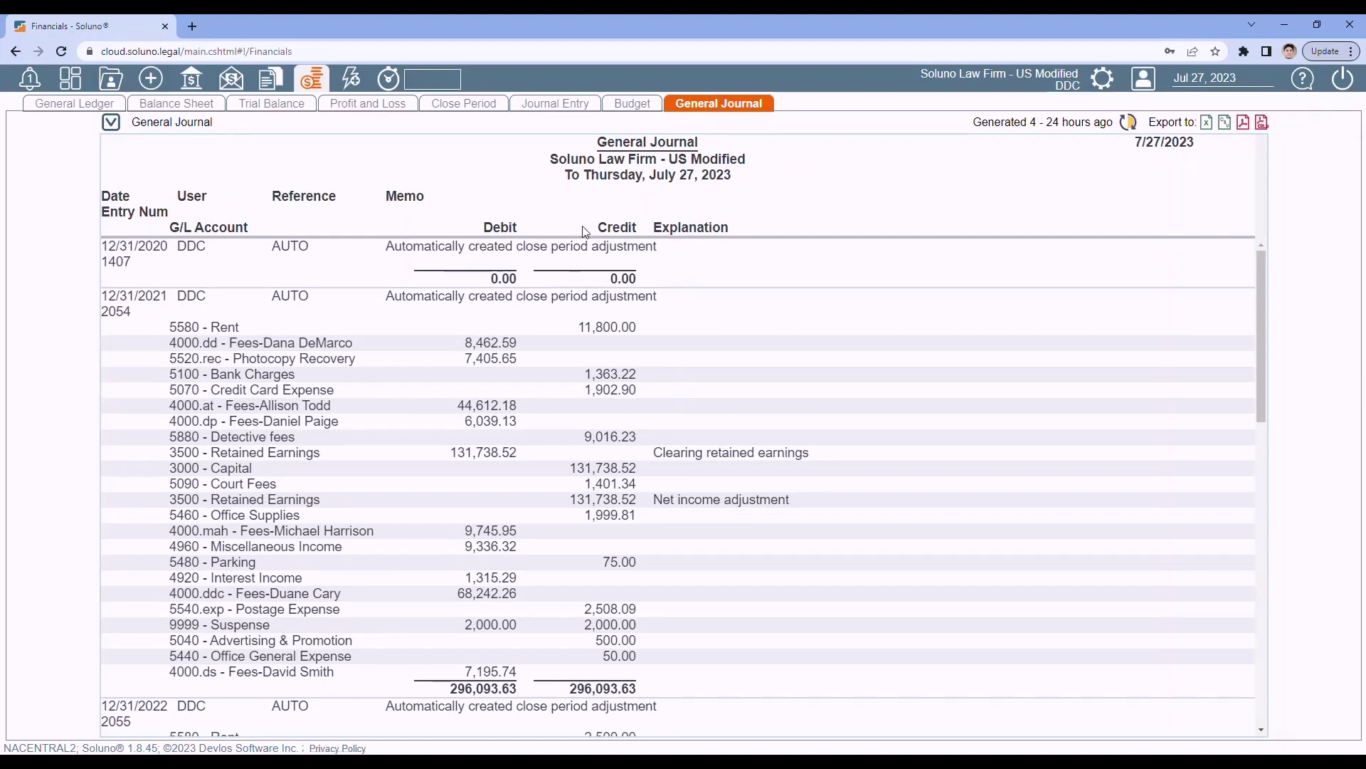
click(111, 124)
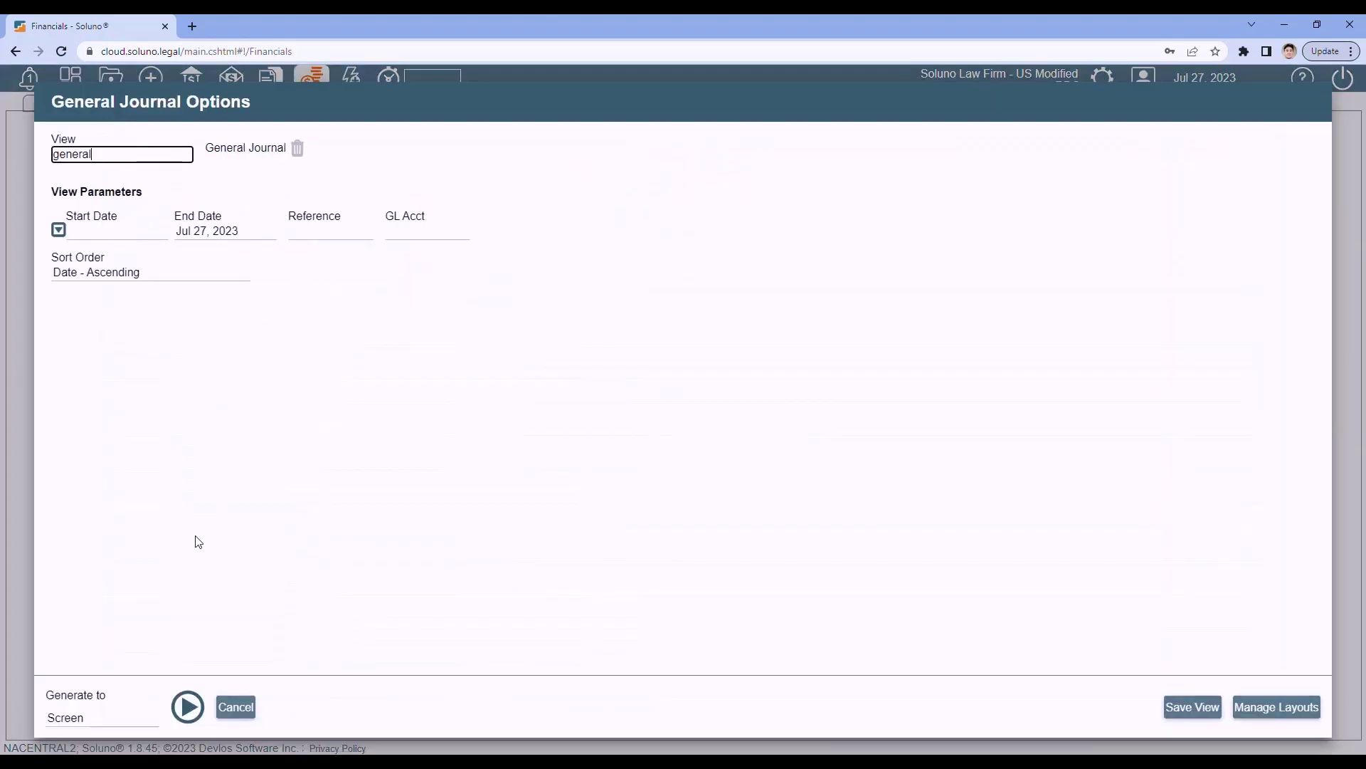
click(188, 707)
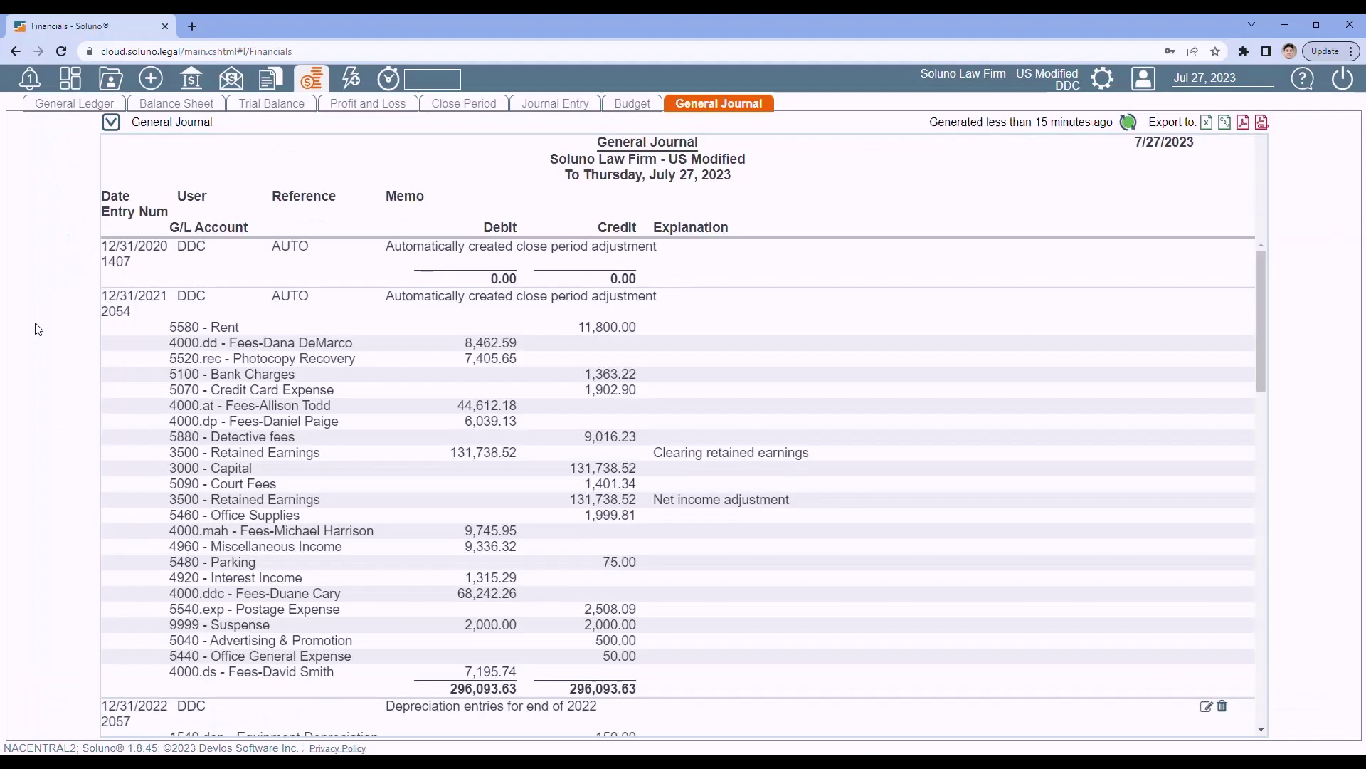
scroll(423, 298, down, 6)
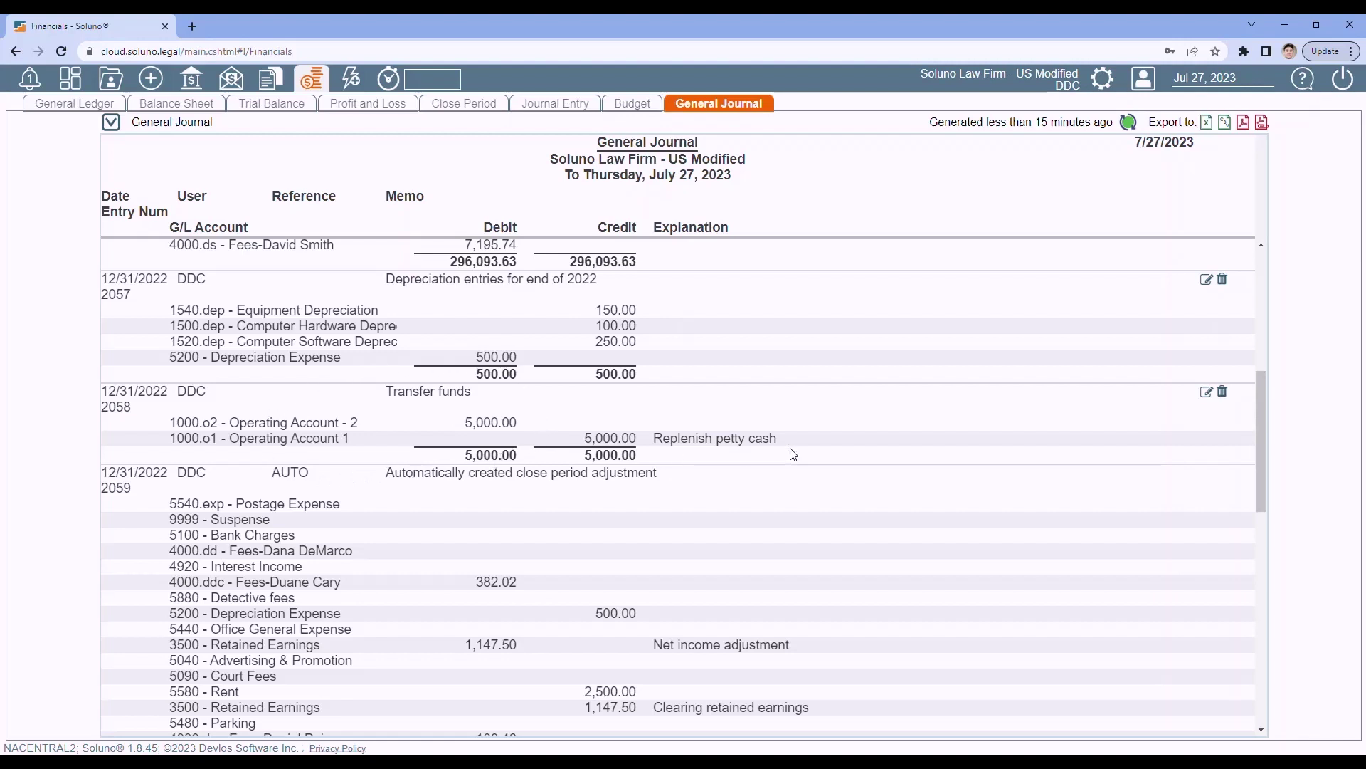
click(1223, 394)
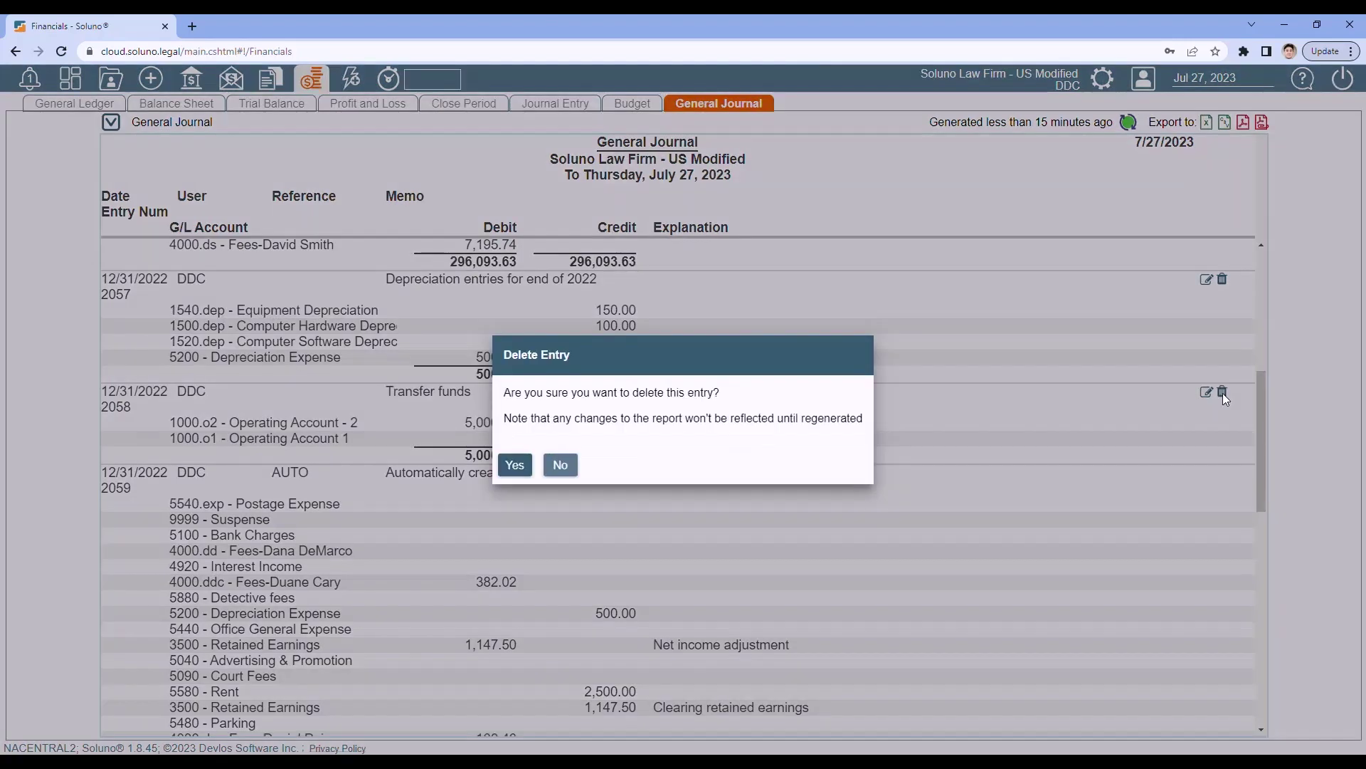
click(515, 466)
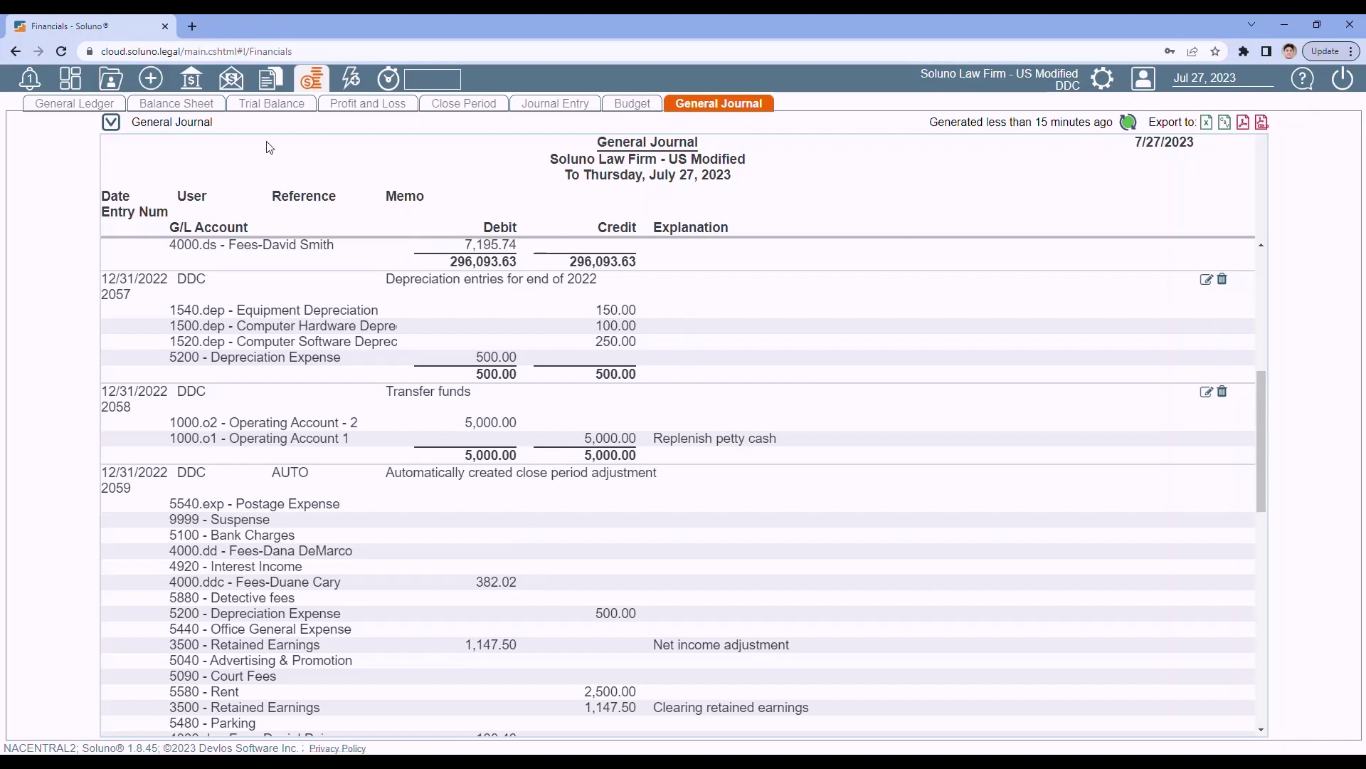
Regenerate the General Ledger and Operating Bank Journal so the deleted transfer disappears
click(50, 106)
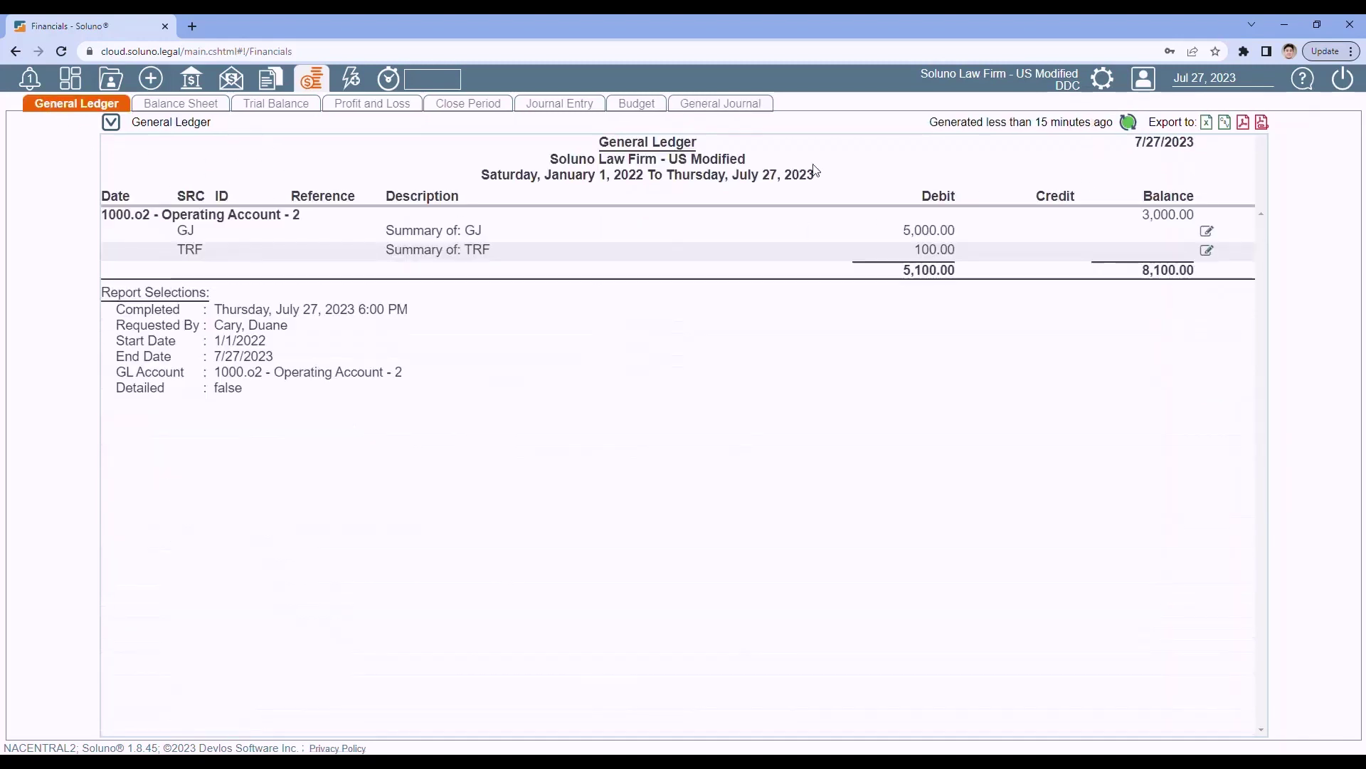
click(1129, 122)
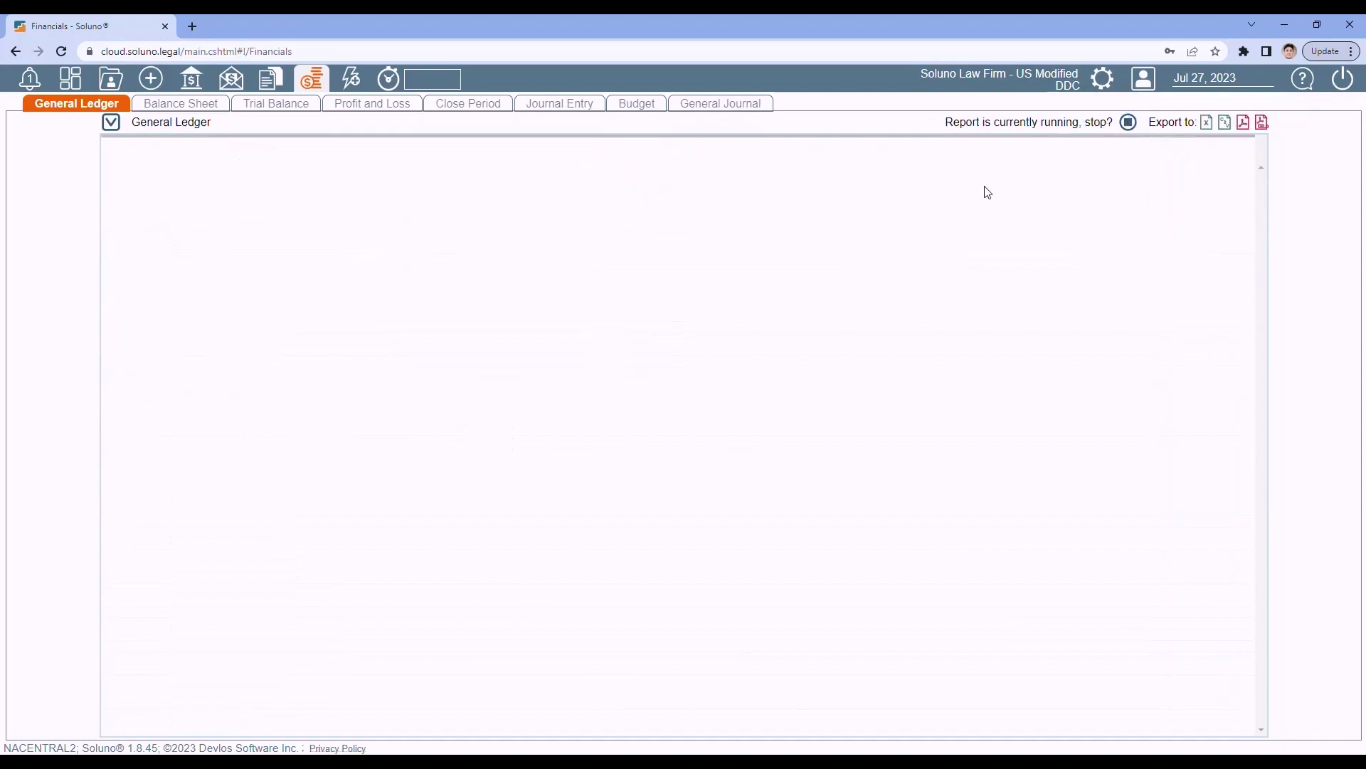
click(271, 82)
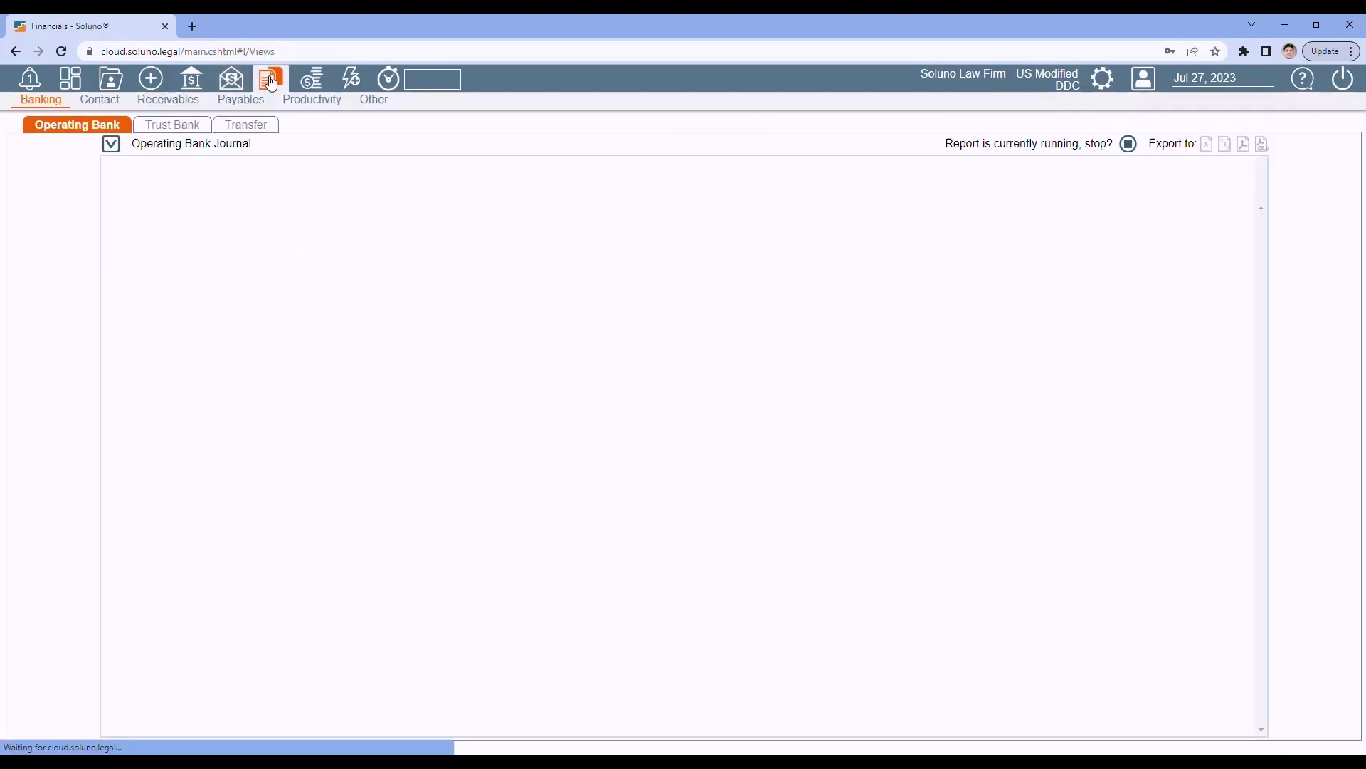
click(1129, 144)
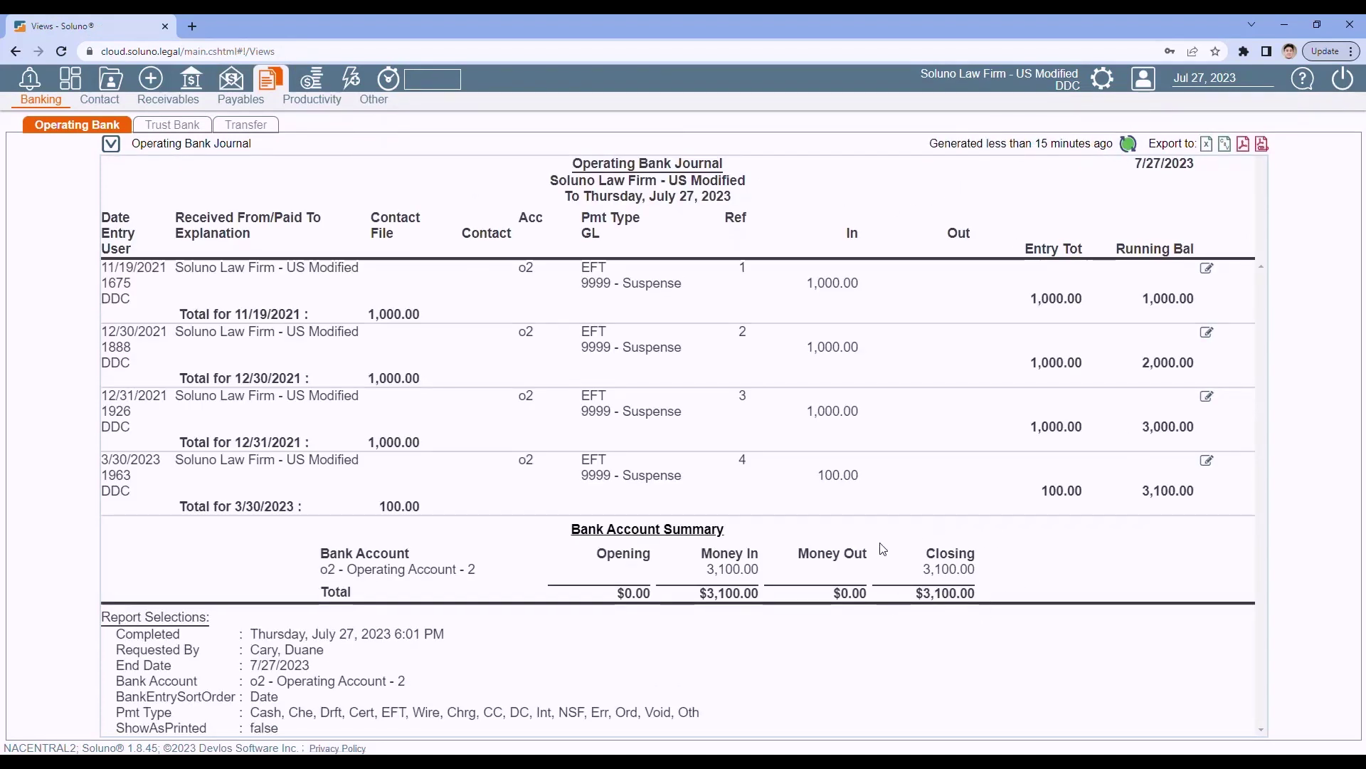
click(311, 80)
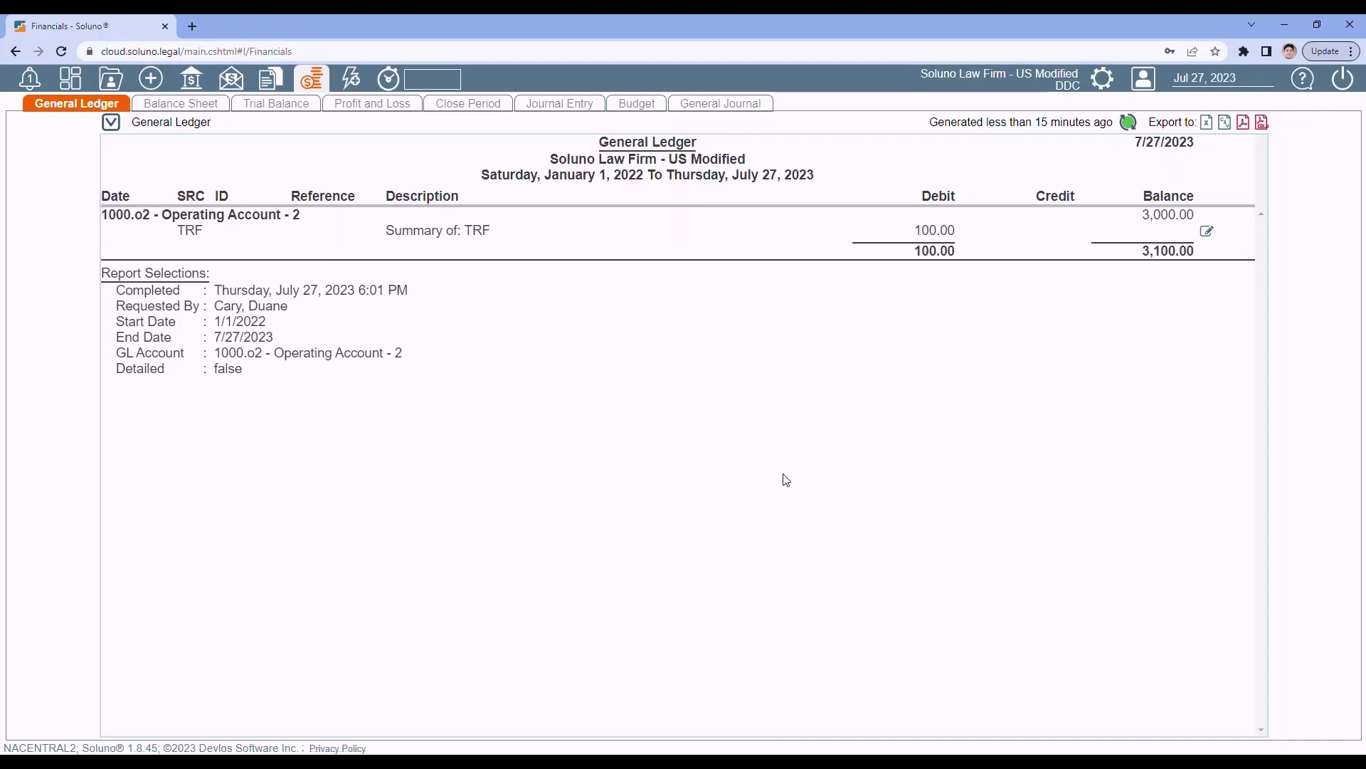
Record and save a 5,000.00 transfer from account o1 to o2 dated Jun 29, 2023
click(152, 80)
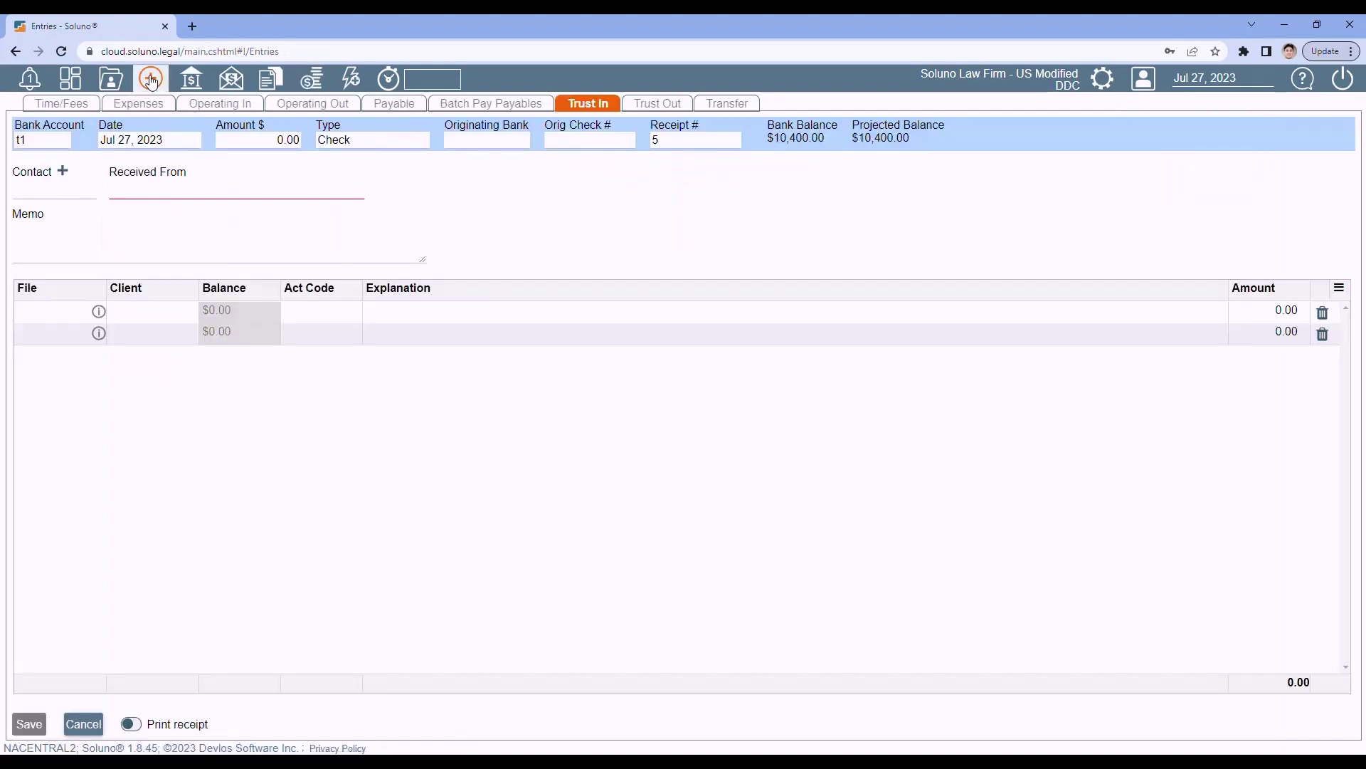
click(724, 106)
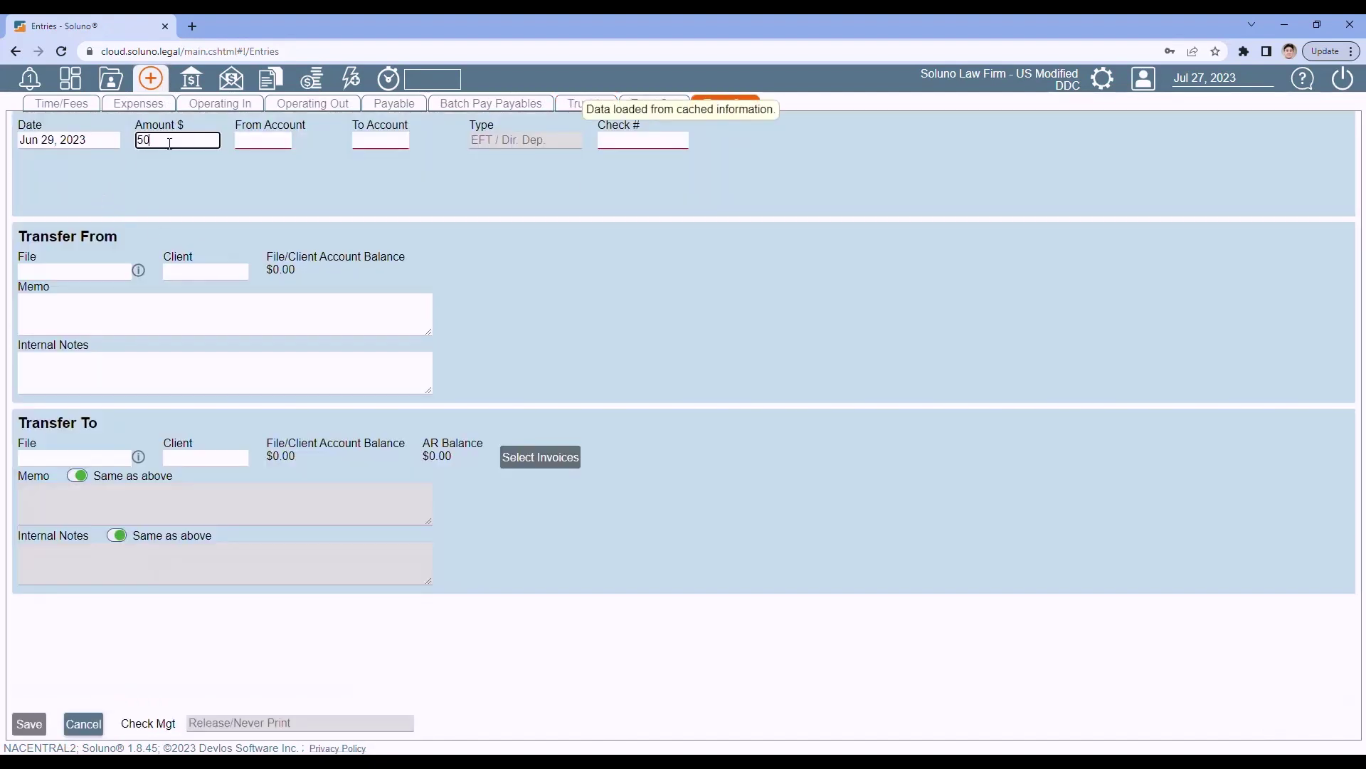
click(258, 142)
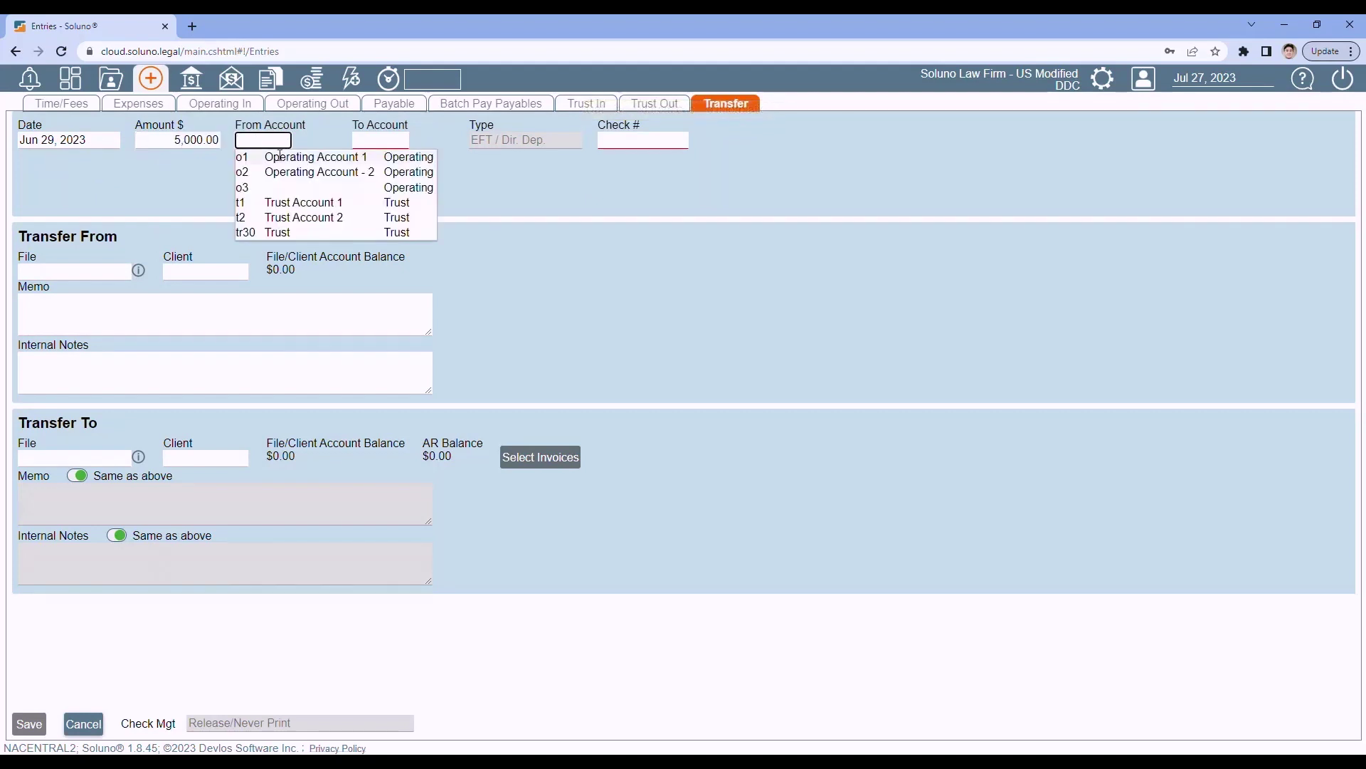
click(283, 158)
click(379, 141)
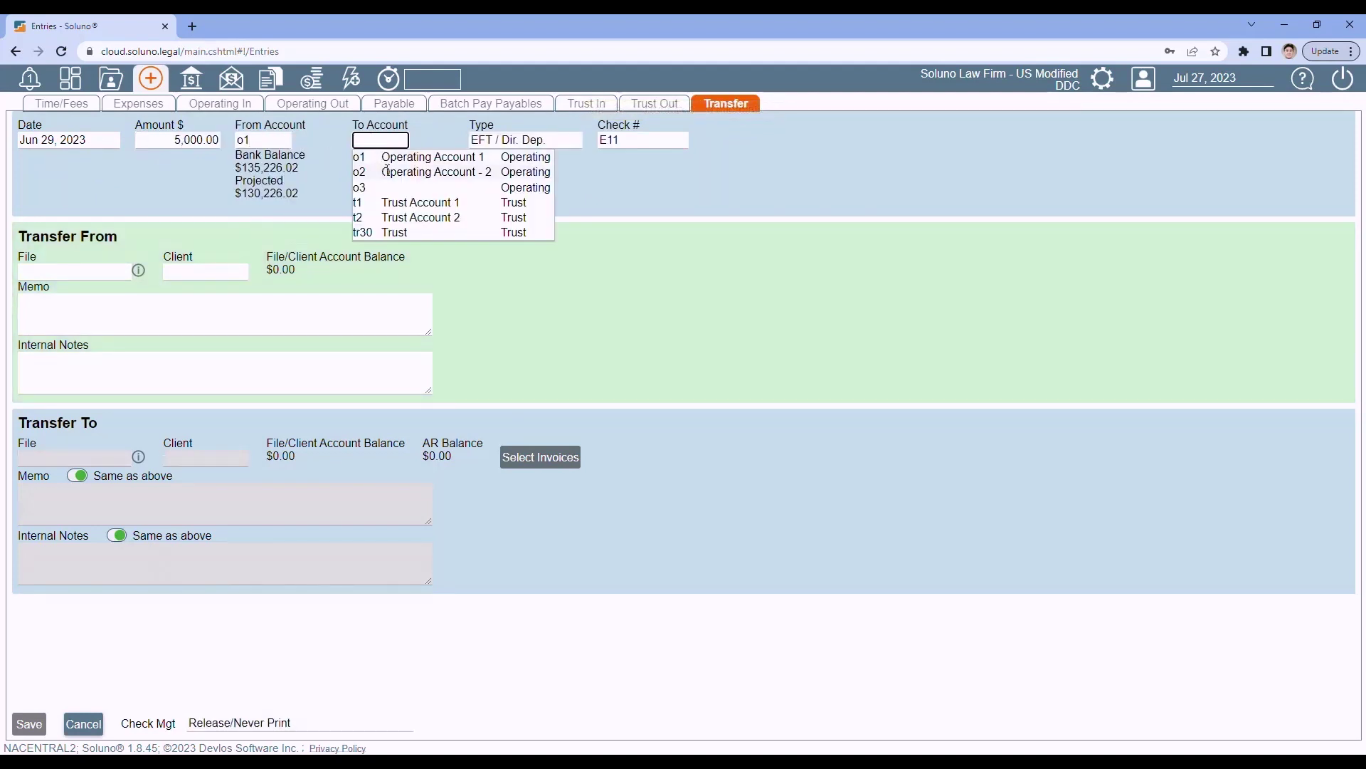
click(388, 171)
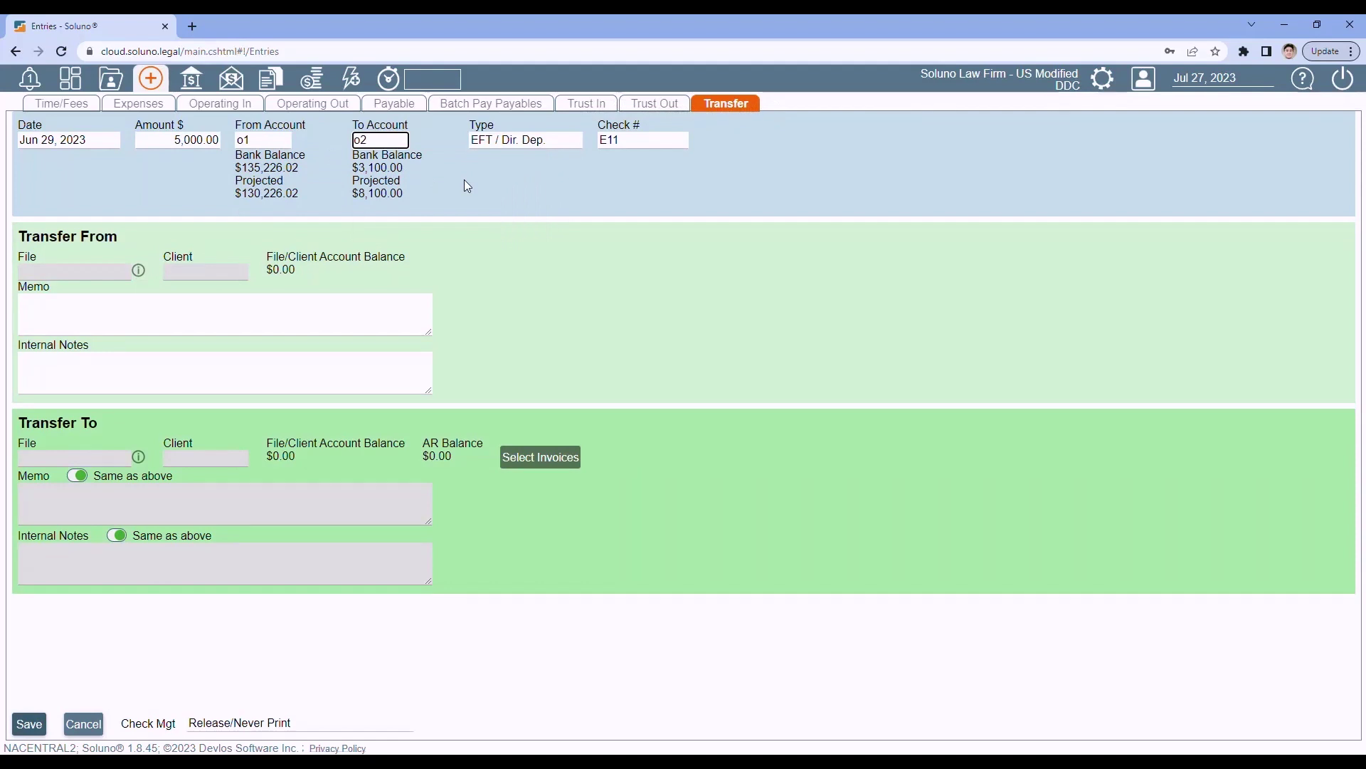
click(30, 724)
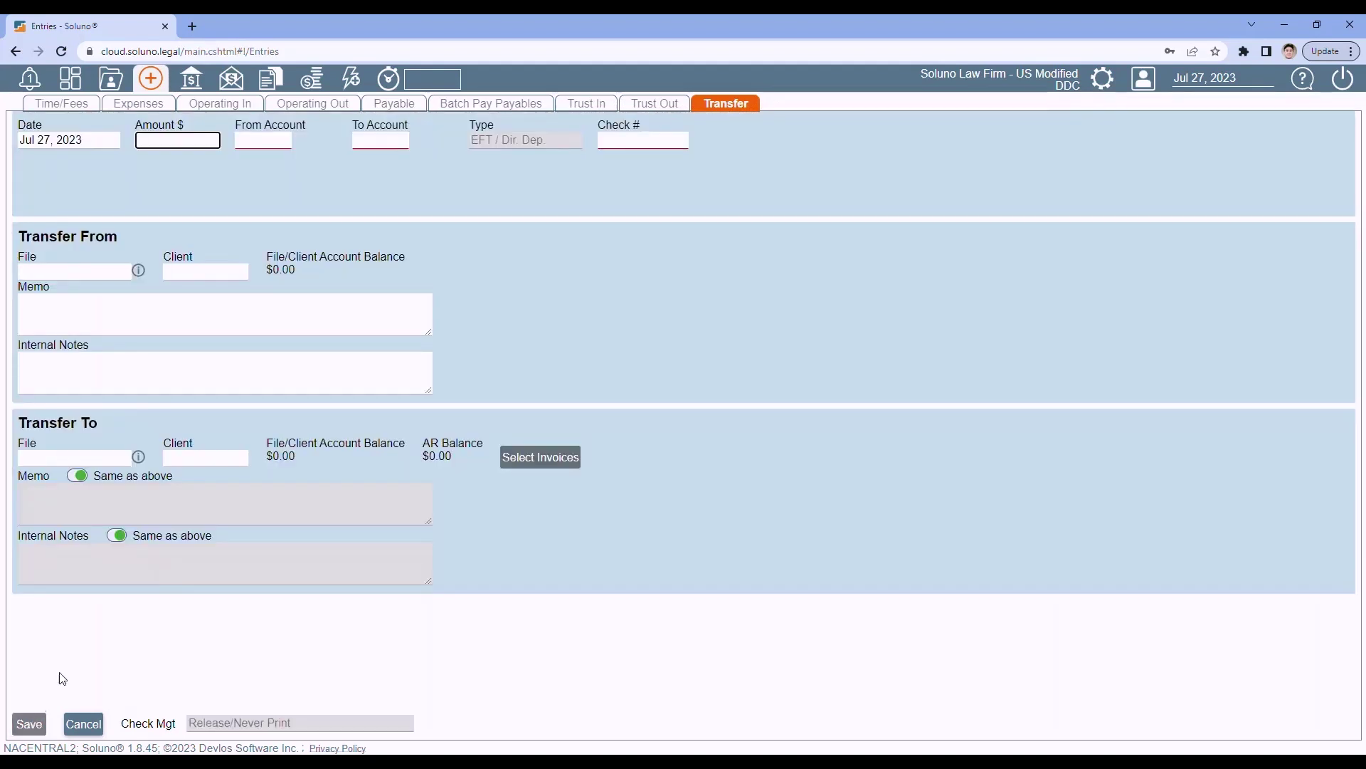
click(271, 79)
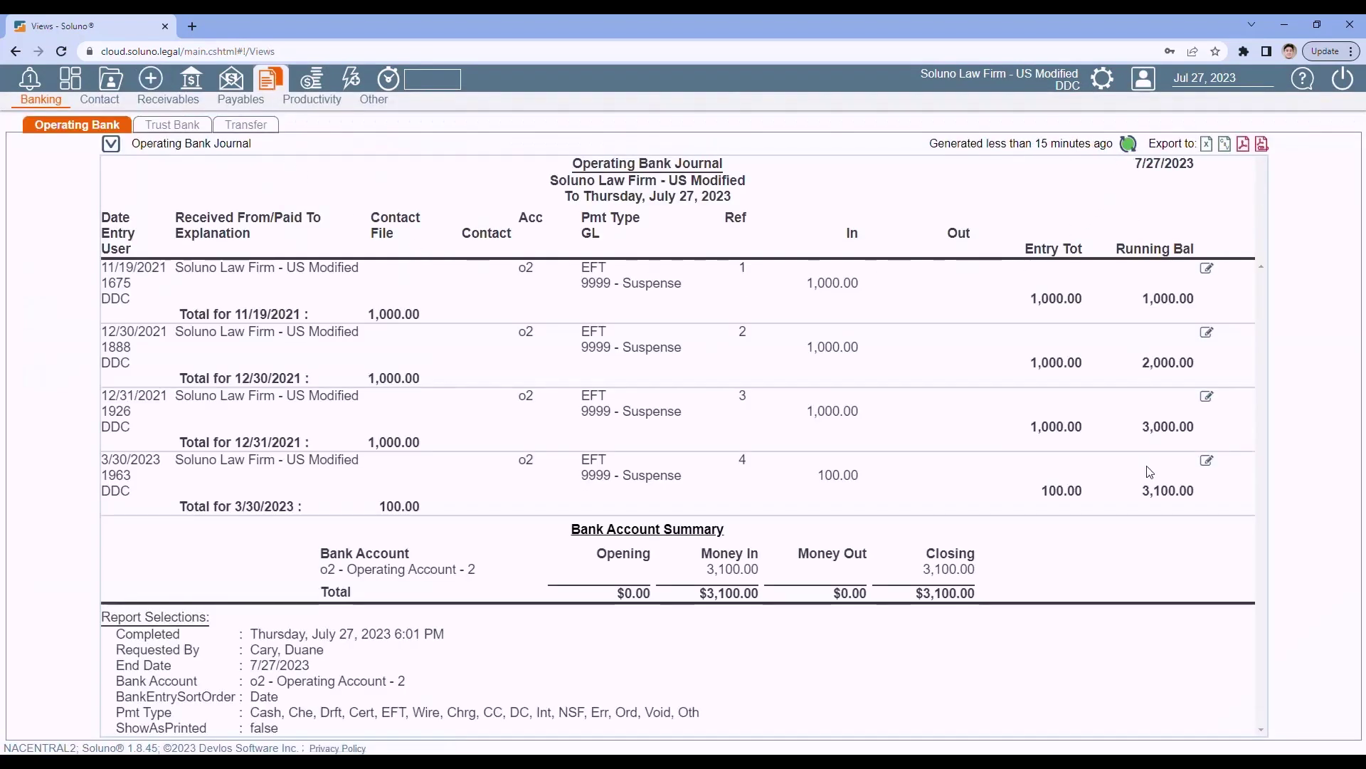
Refresh the Operating Bank Journal and General Ledger so both show the transfer, closing at 8,100.00
click(1129, 144)
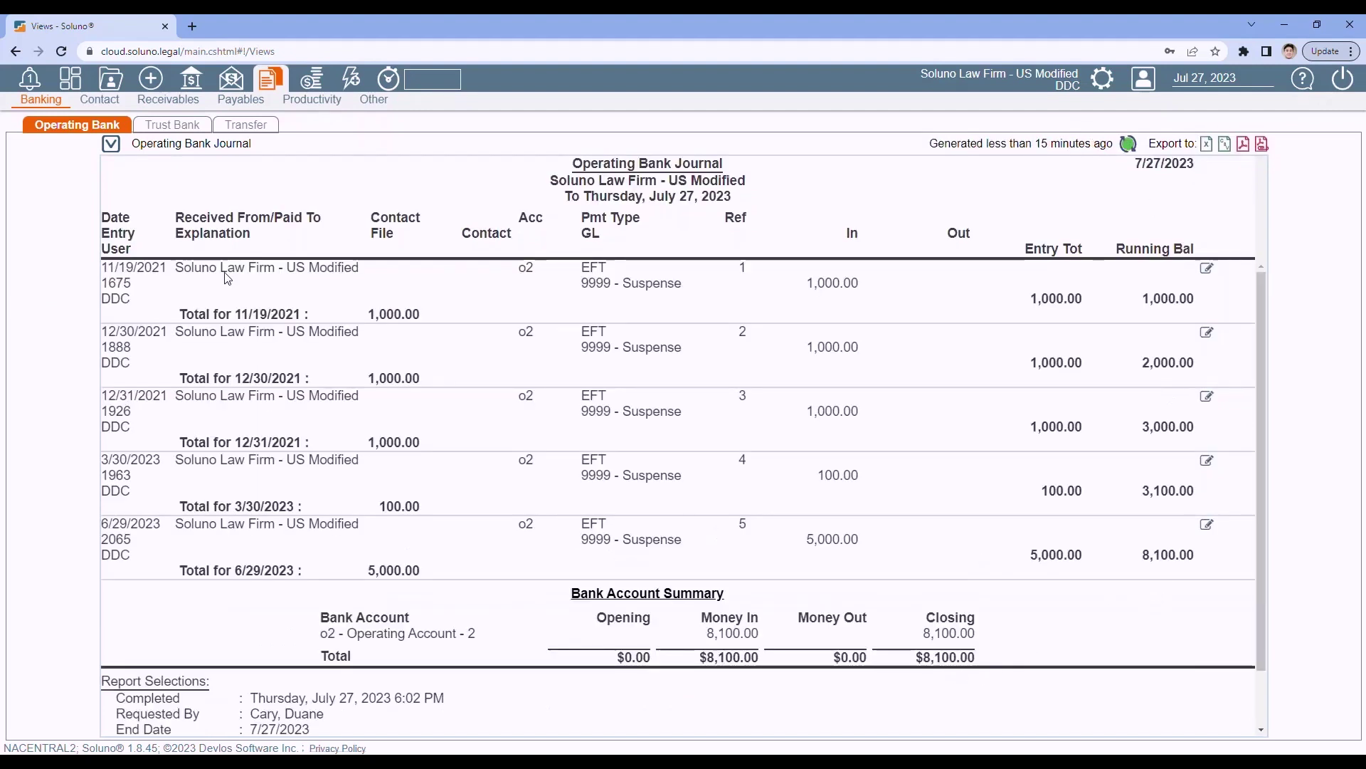
click(311, 79)
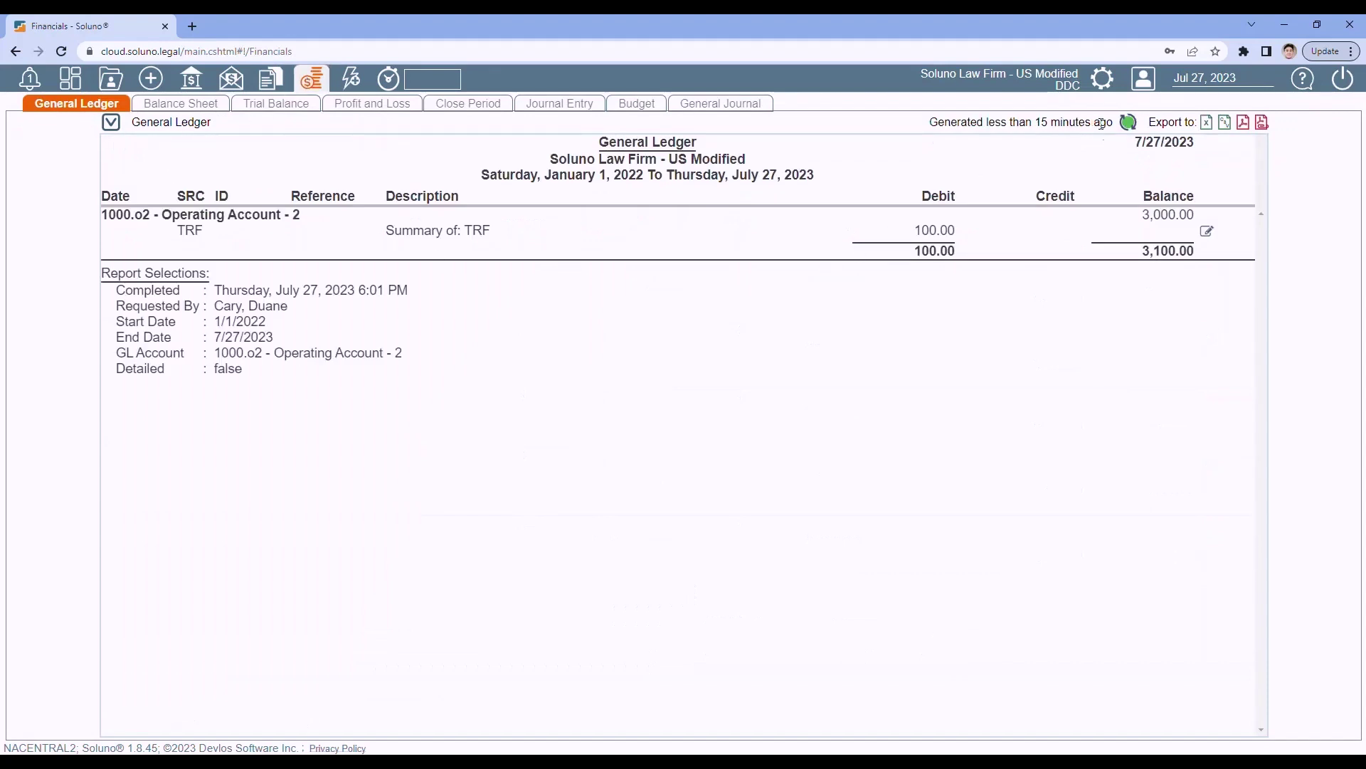
click(1128, 125)
Open a blank Financials journal entry dated Jul 27, 2023
click(567, 108)
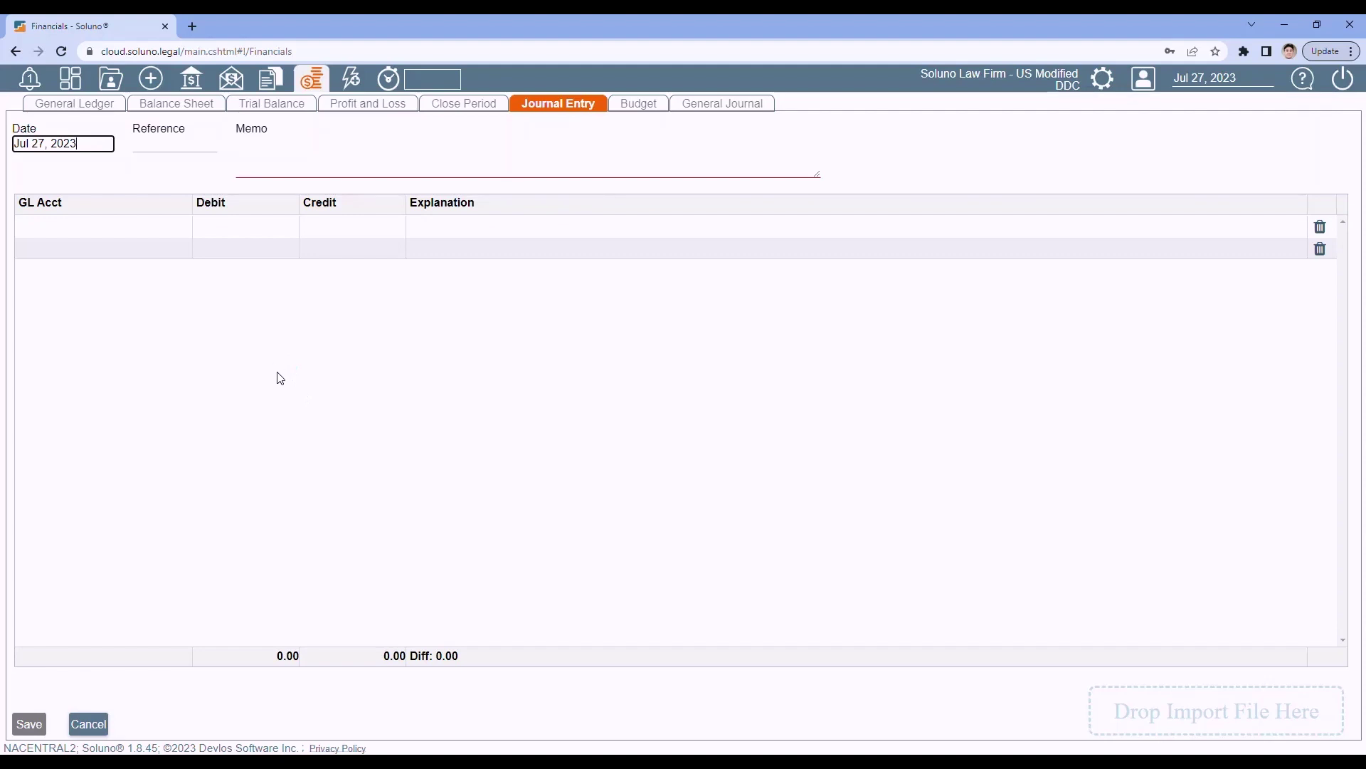
click(111, 80)
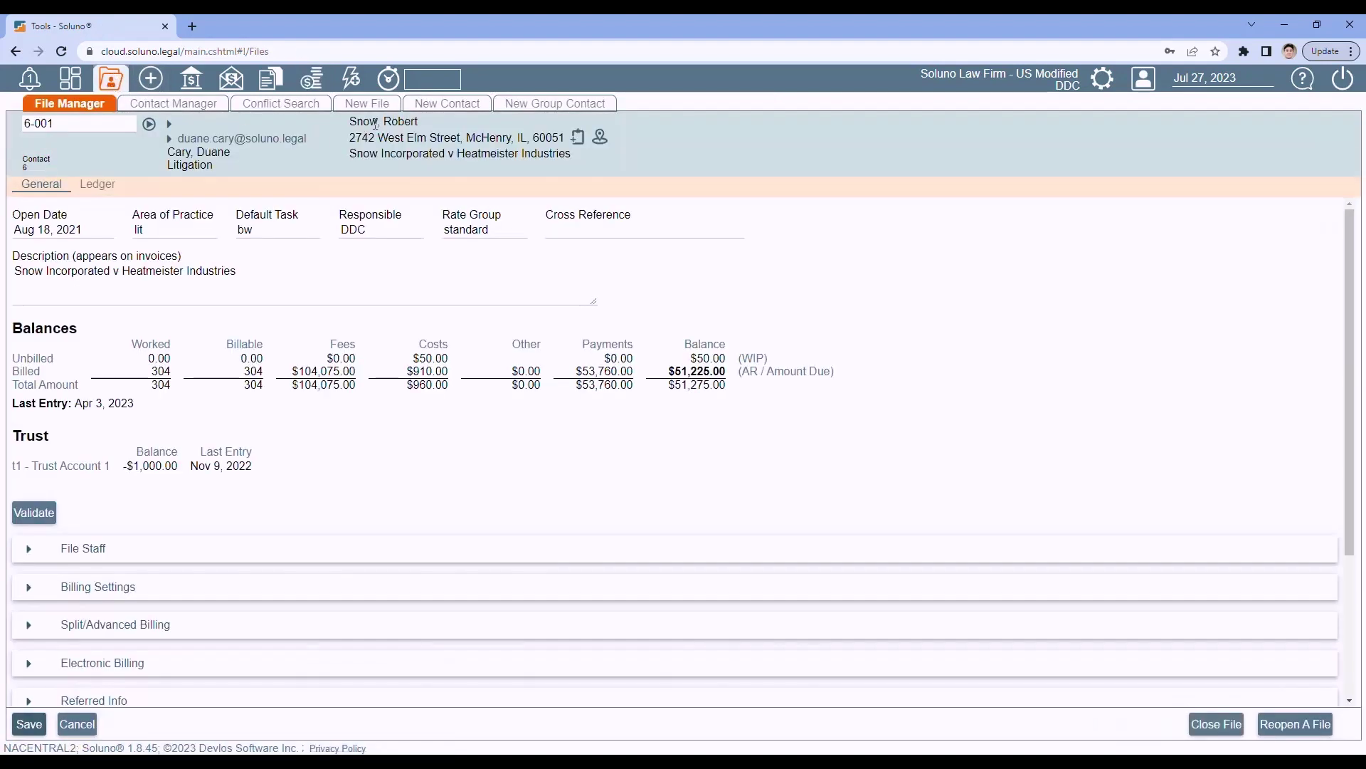
Start a new contact and expand its Vendor Info section
click(446, 107)
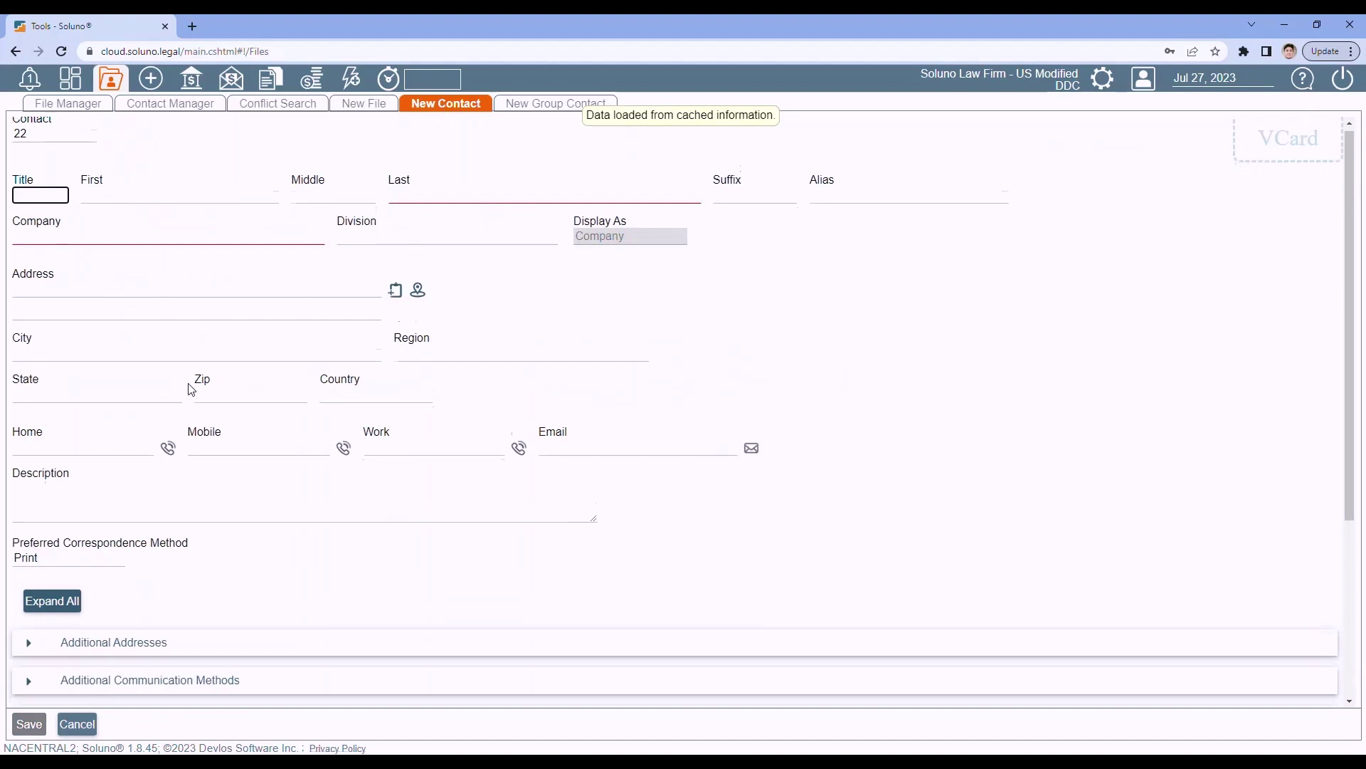
scroll(178, 381, down, 4)
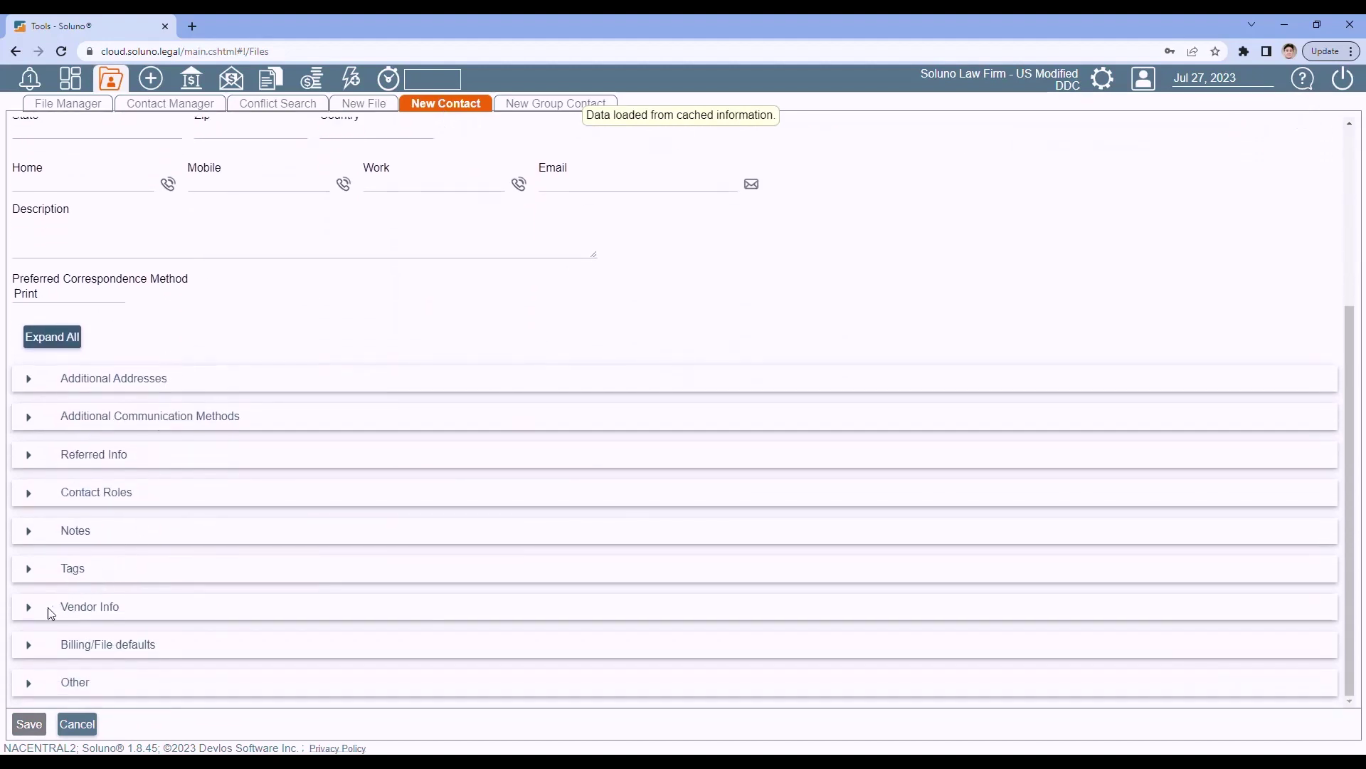
click(29, 607)
scroll(107, 519, down, 3)
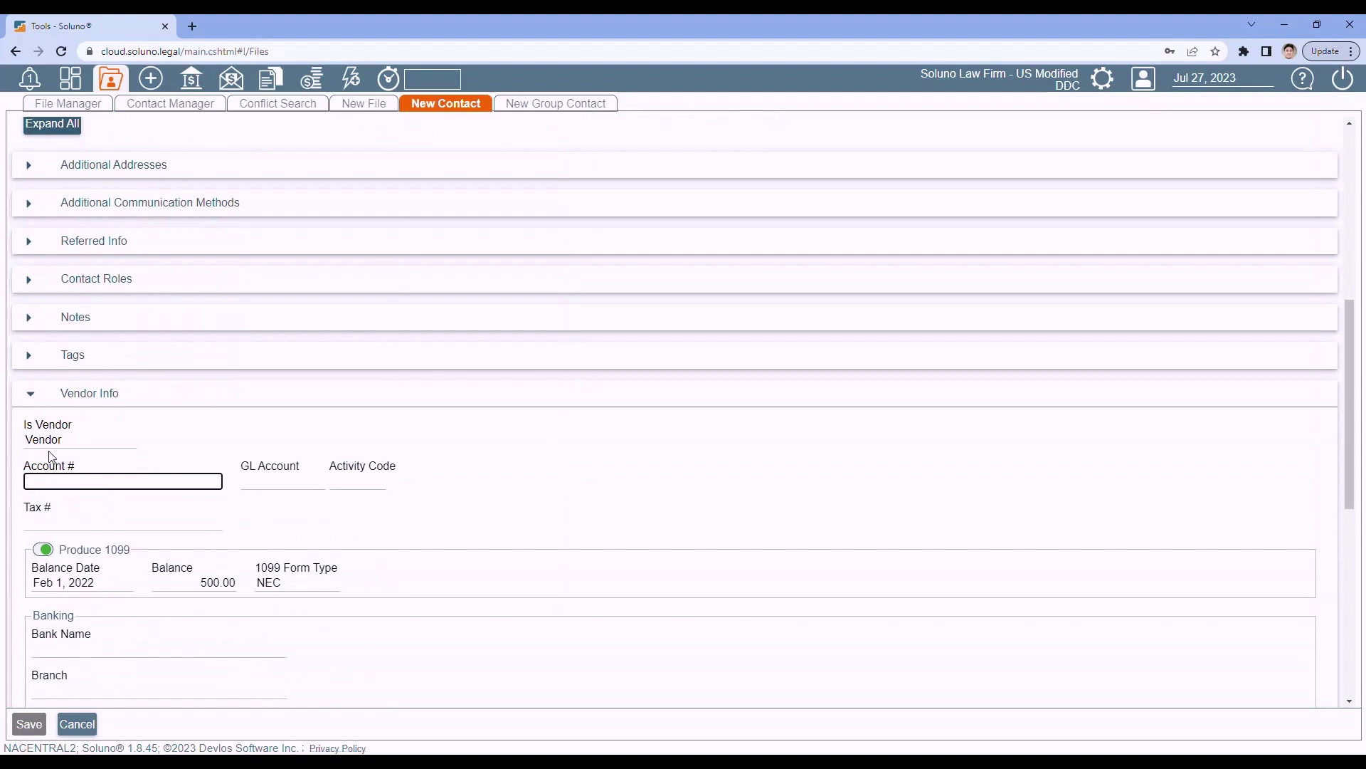
scroll(156, 433, down, 2)
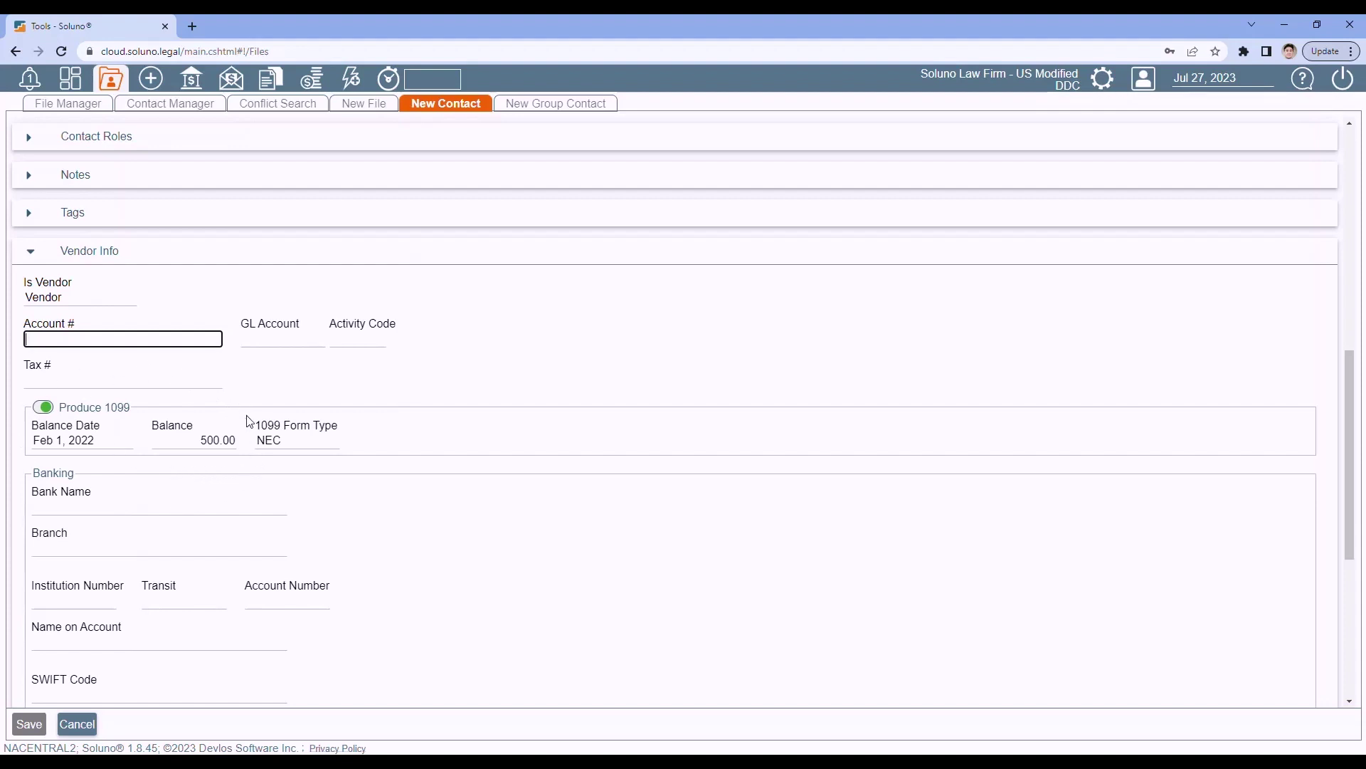
Set the contact's 1099 Form Type to MISC
click(297, 440)
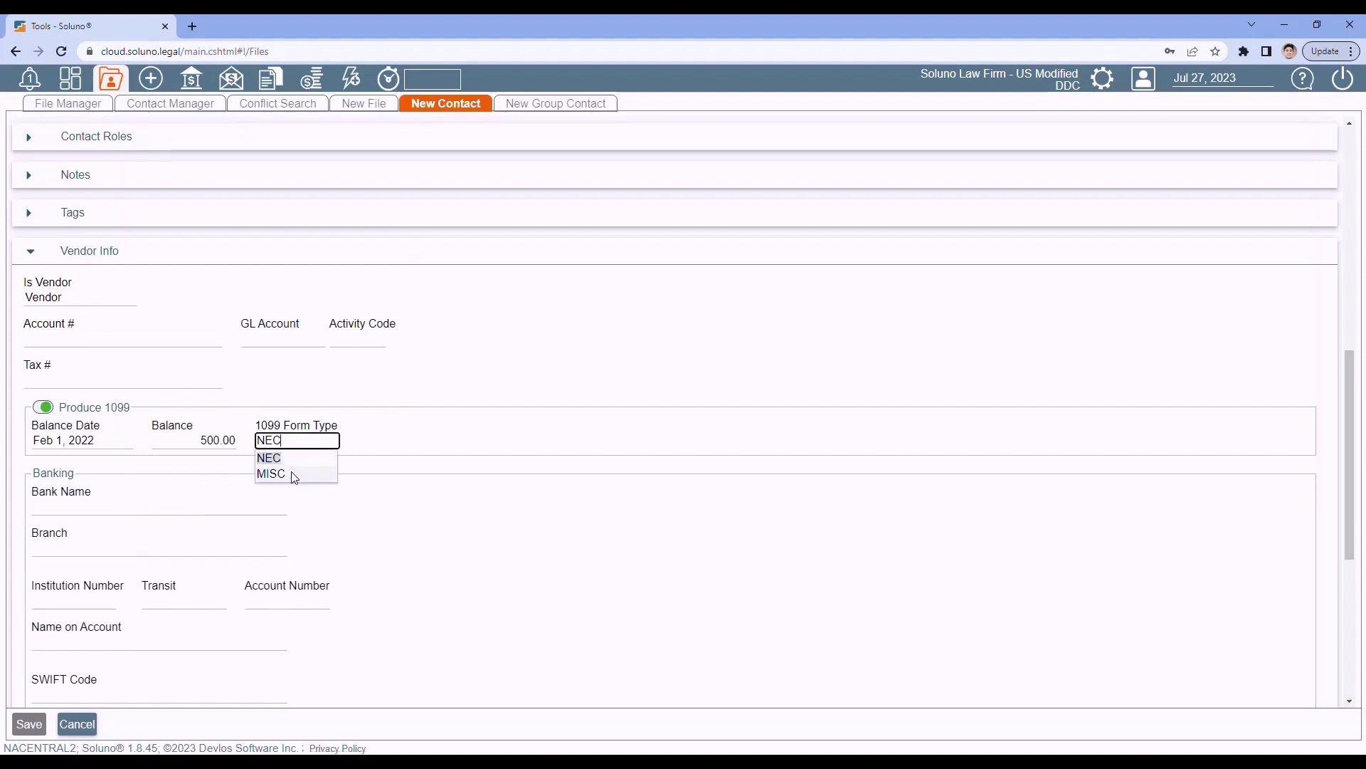
click(294, 464)
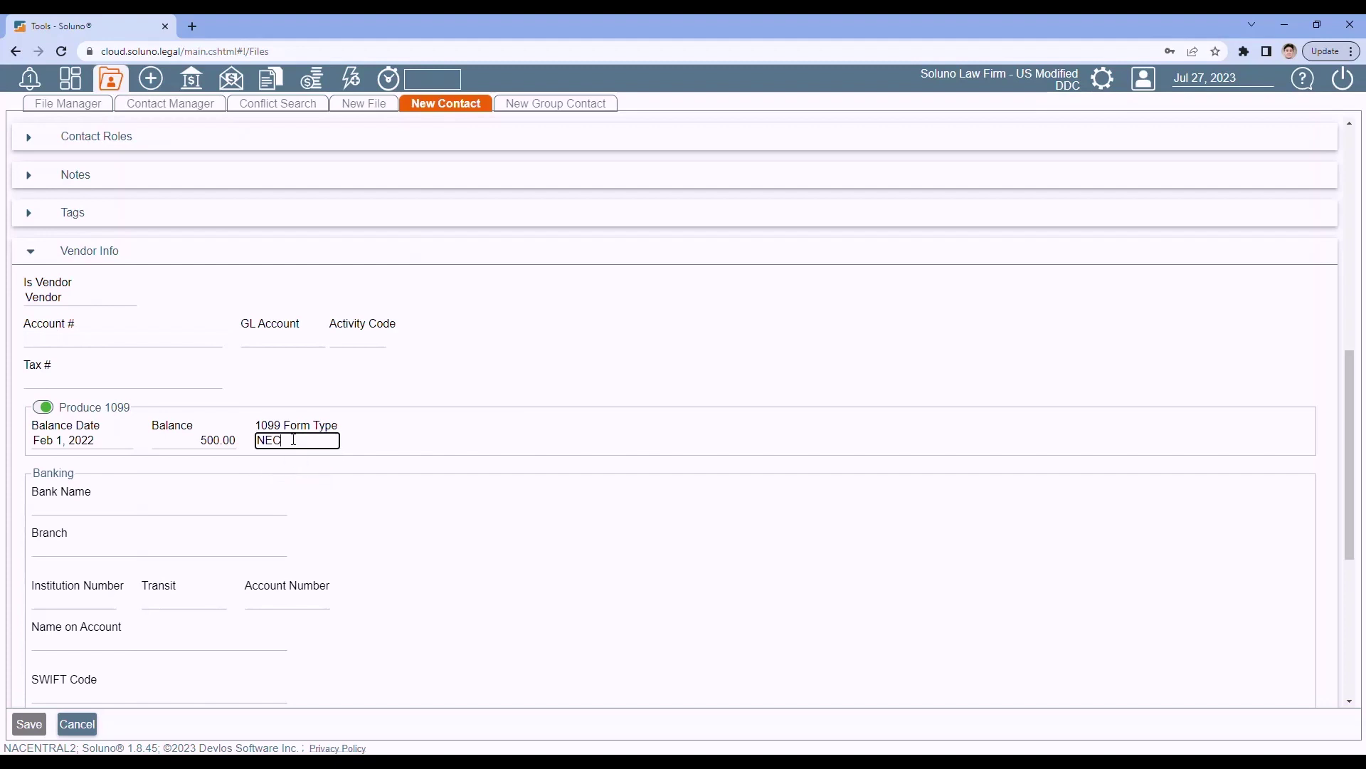
click(294, 474)
click(309, 441)
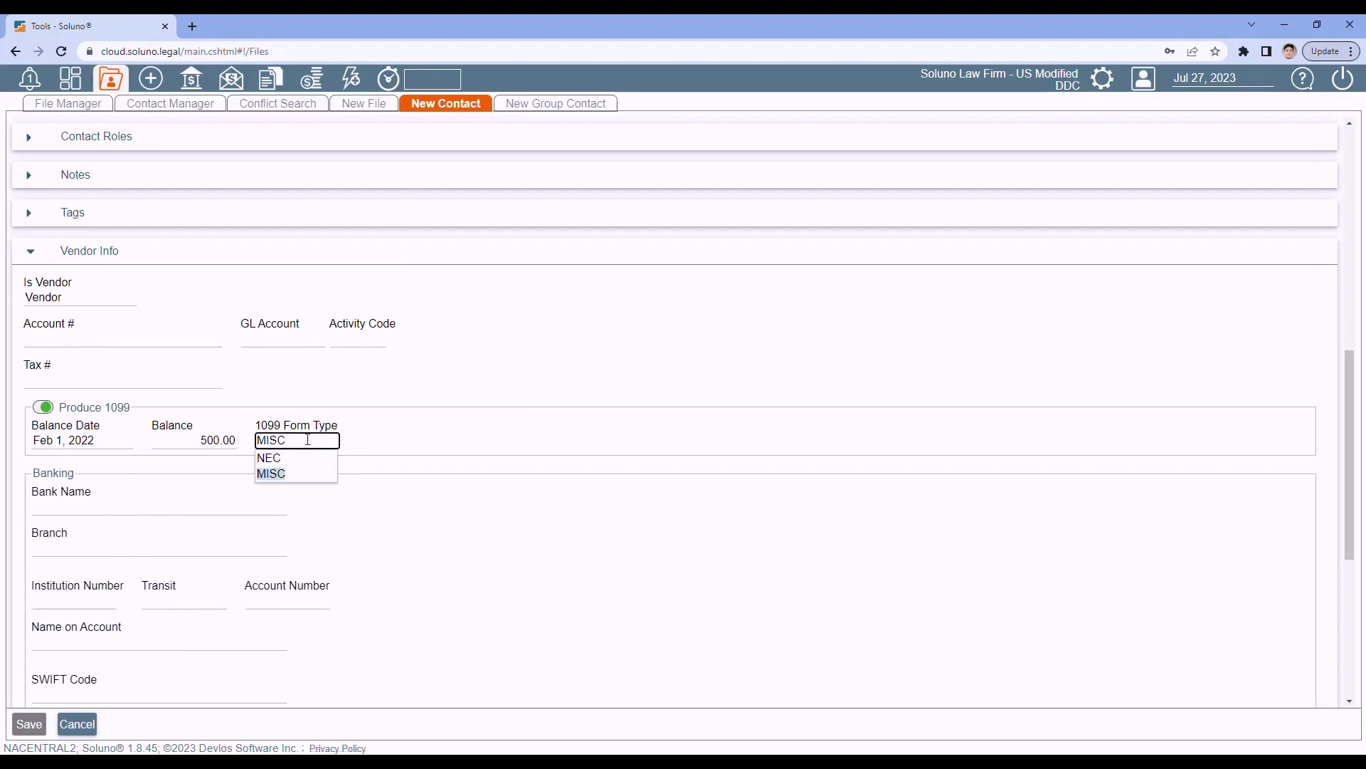
click(294, 460)
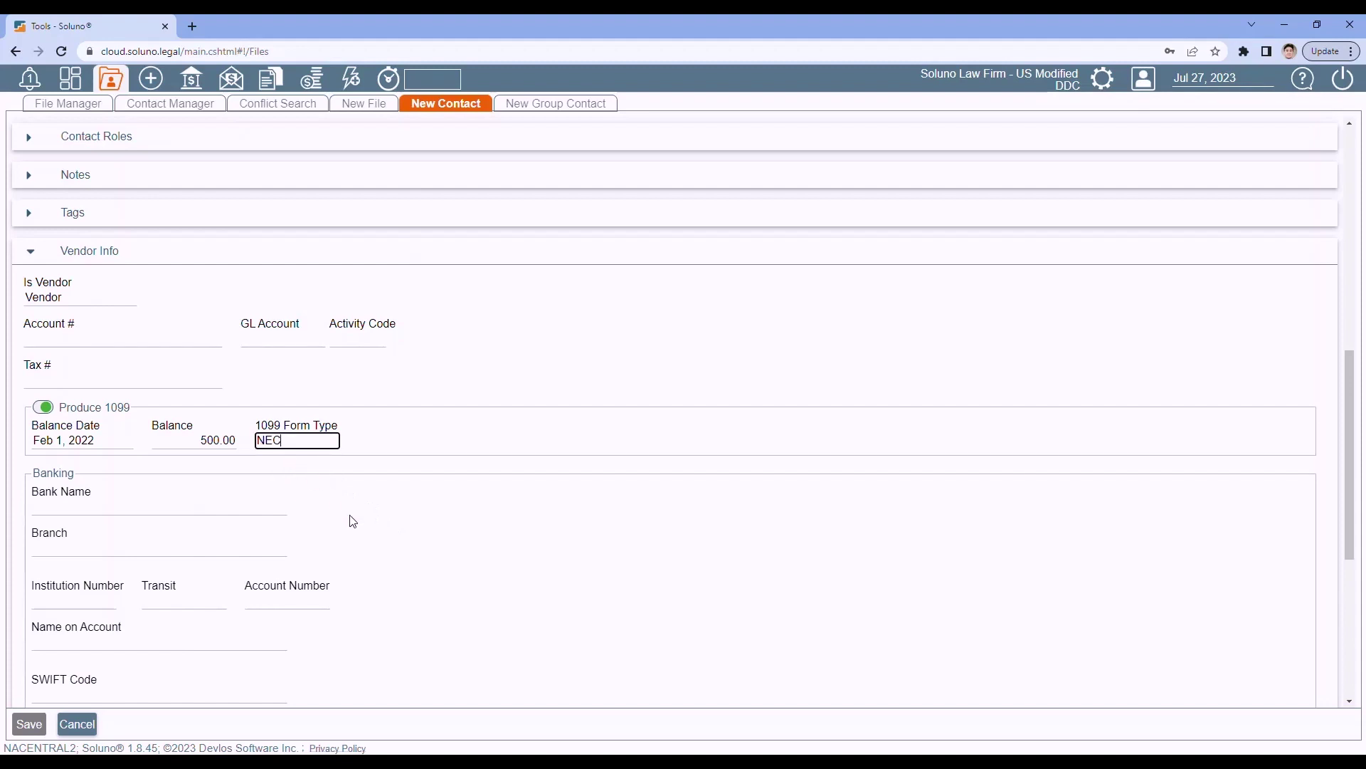
click(294, 442)
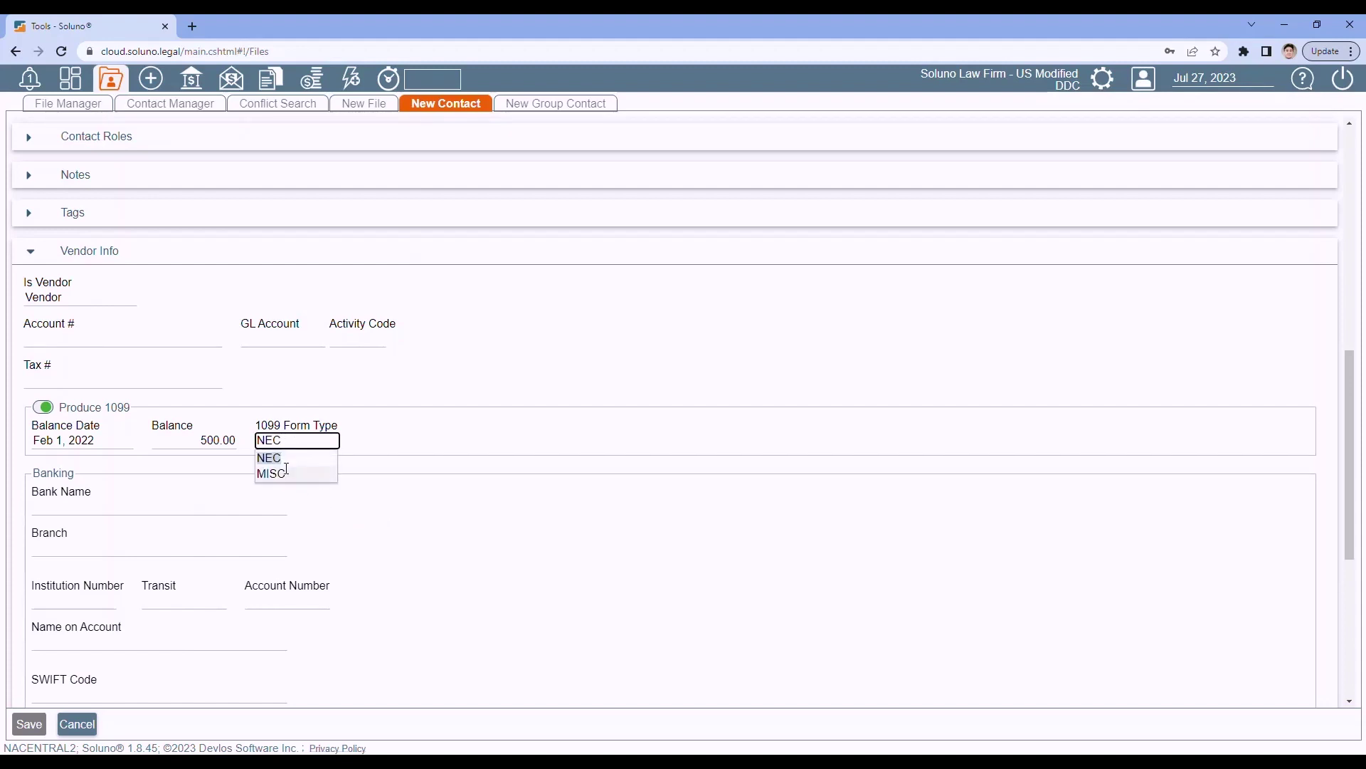
click(287, 472)
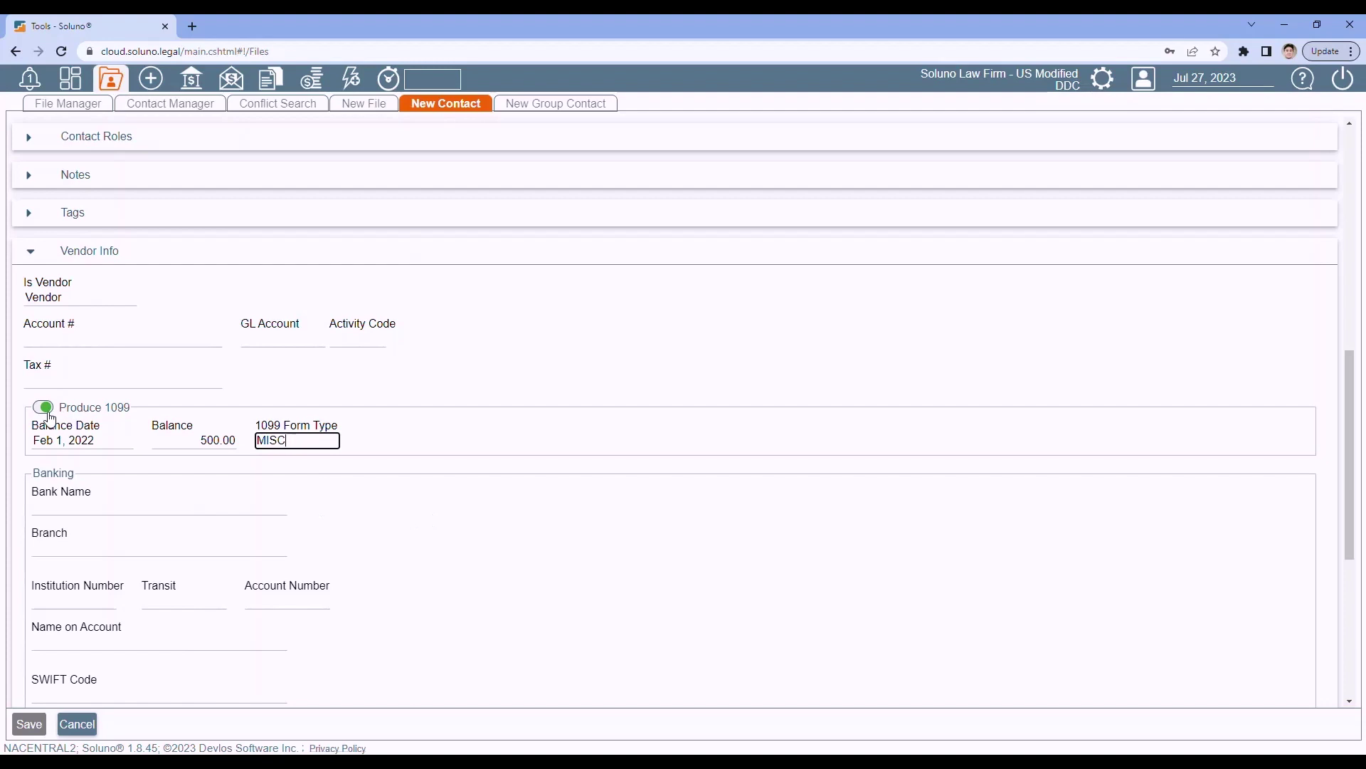
Discard the unsaved contact and bring up the 1099 report under Payables
click(85, 723)
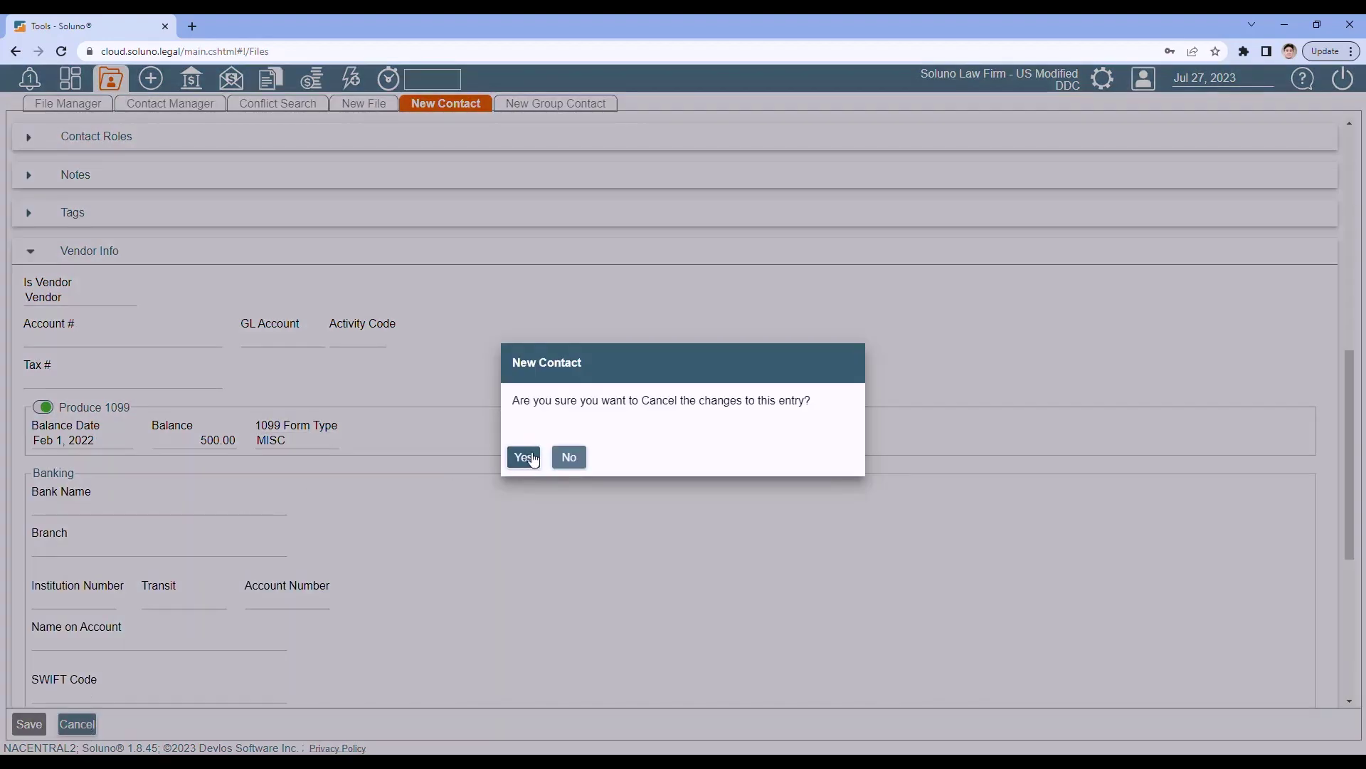
click(525, 456)
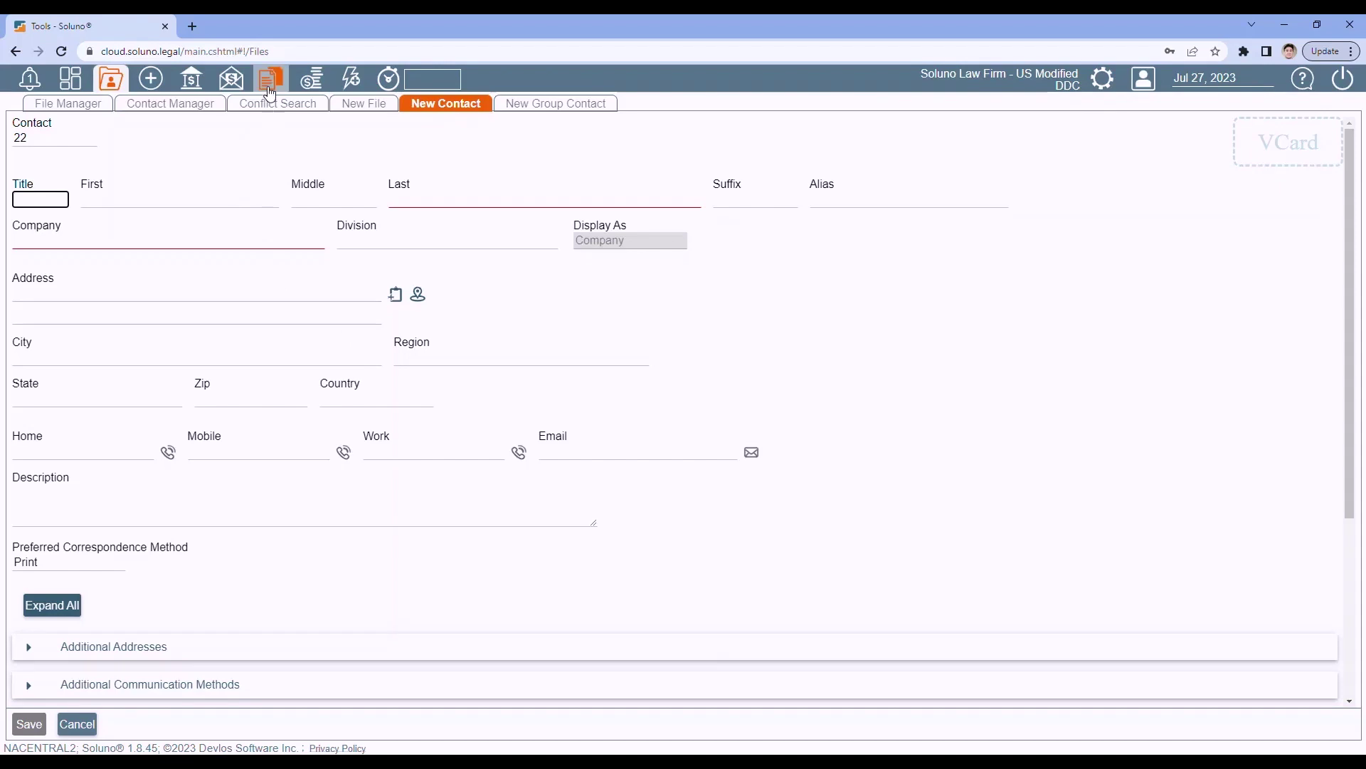
click(270, 83)
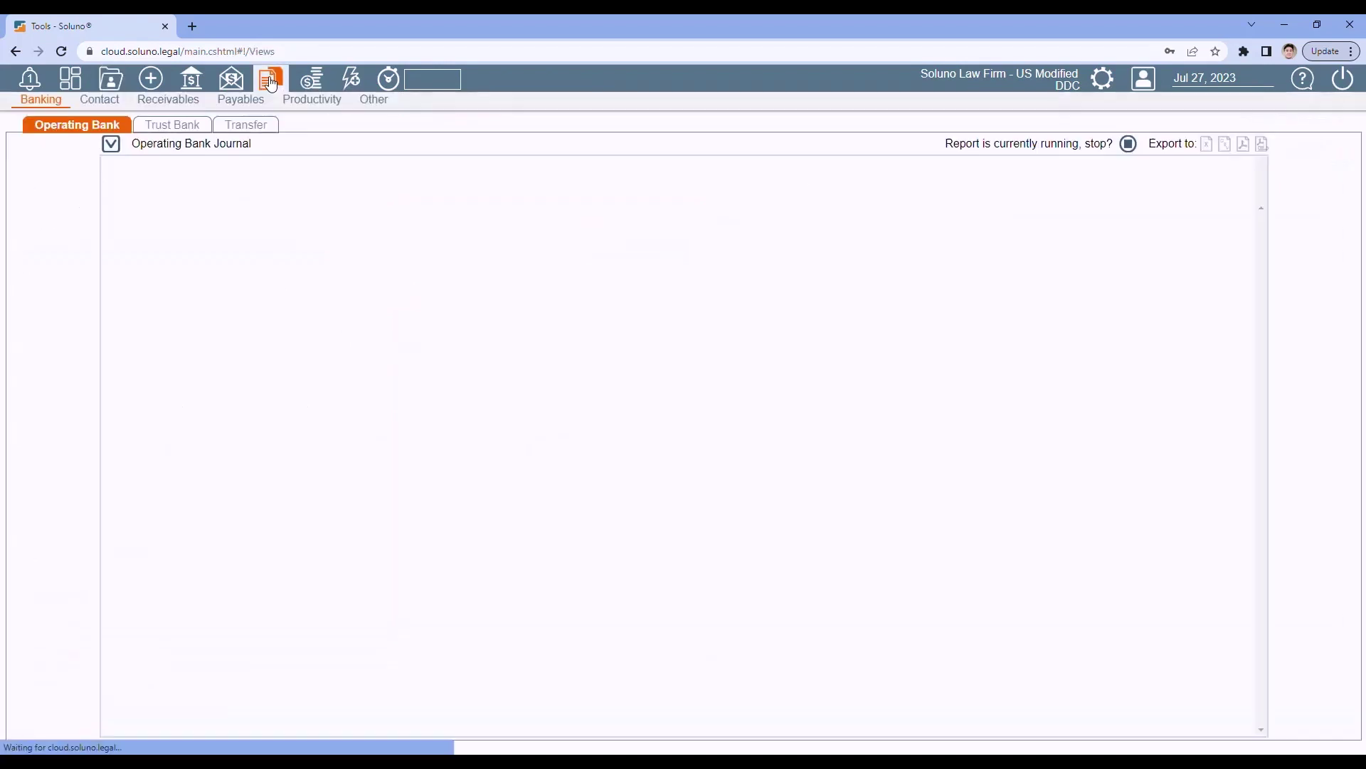
click(240, 101)
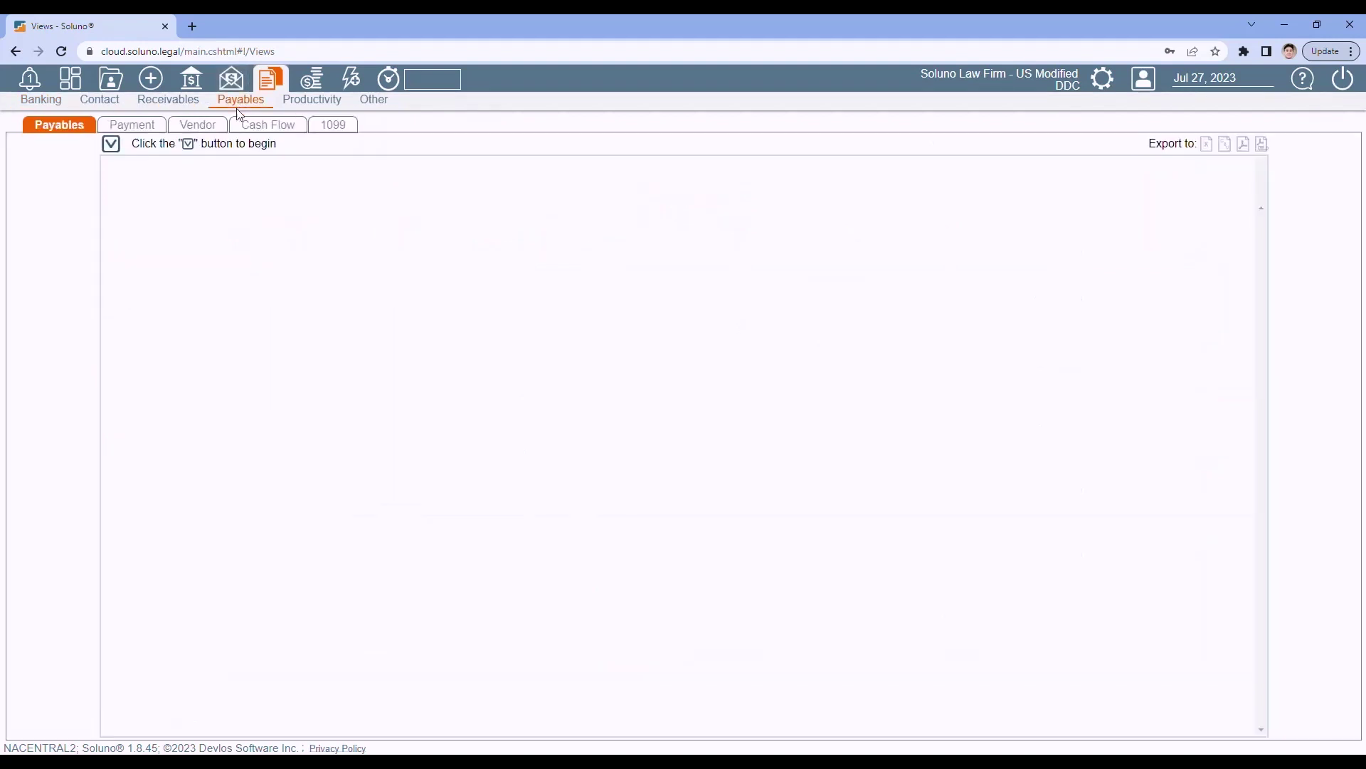
click(332, 132)
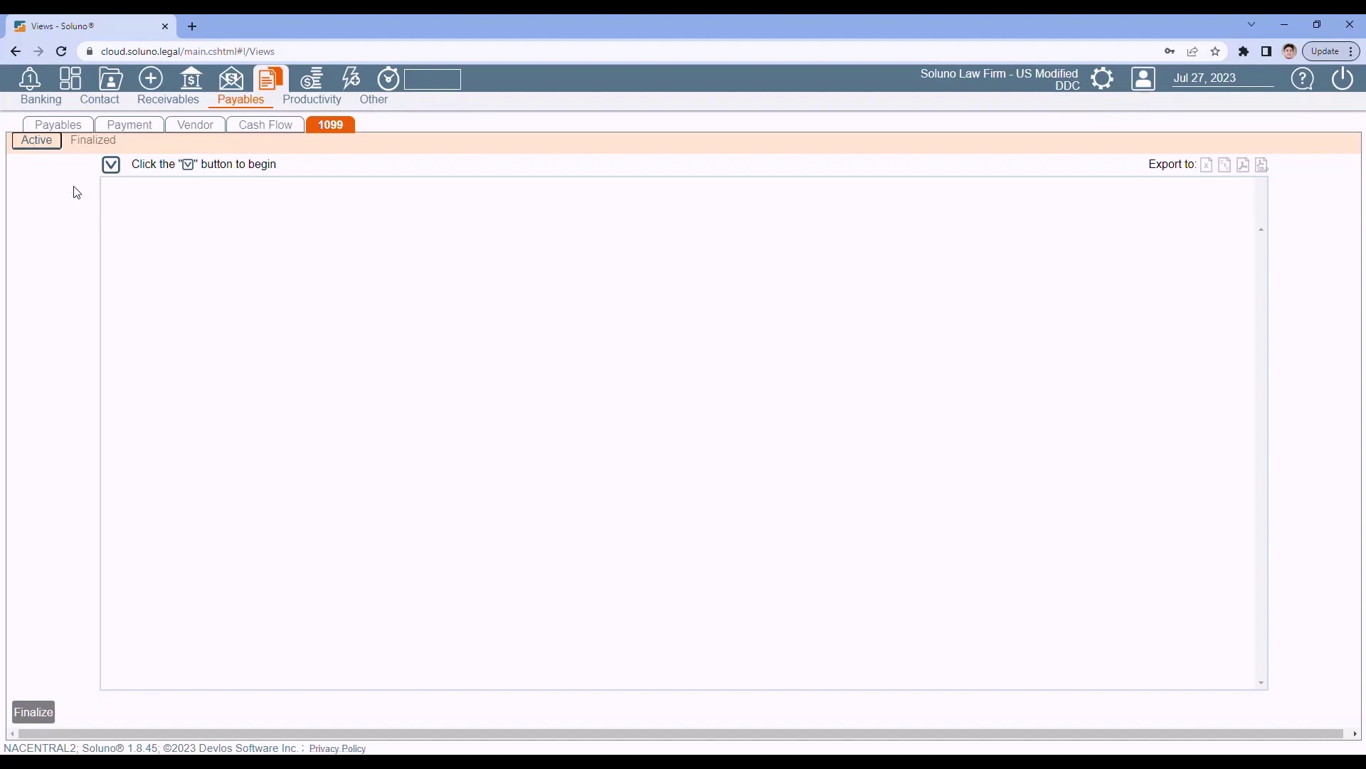
Load the 1099 Listing view and set its start date to Jan 1, 2022
click(113, 169)
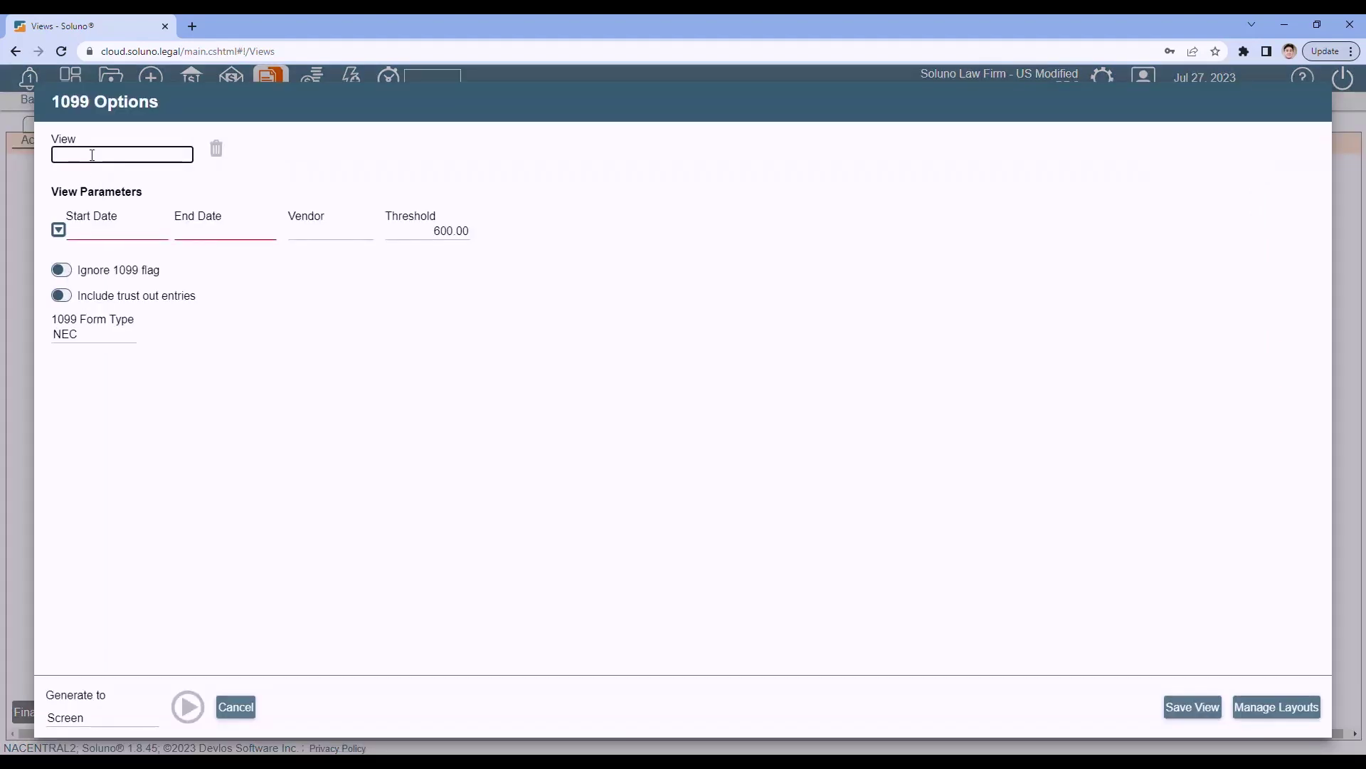
click(93, 155)
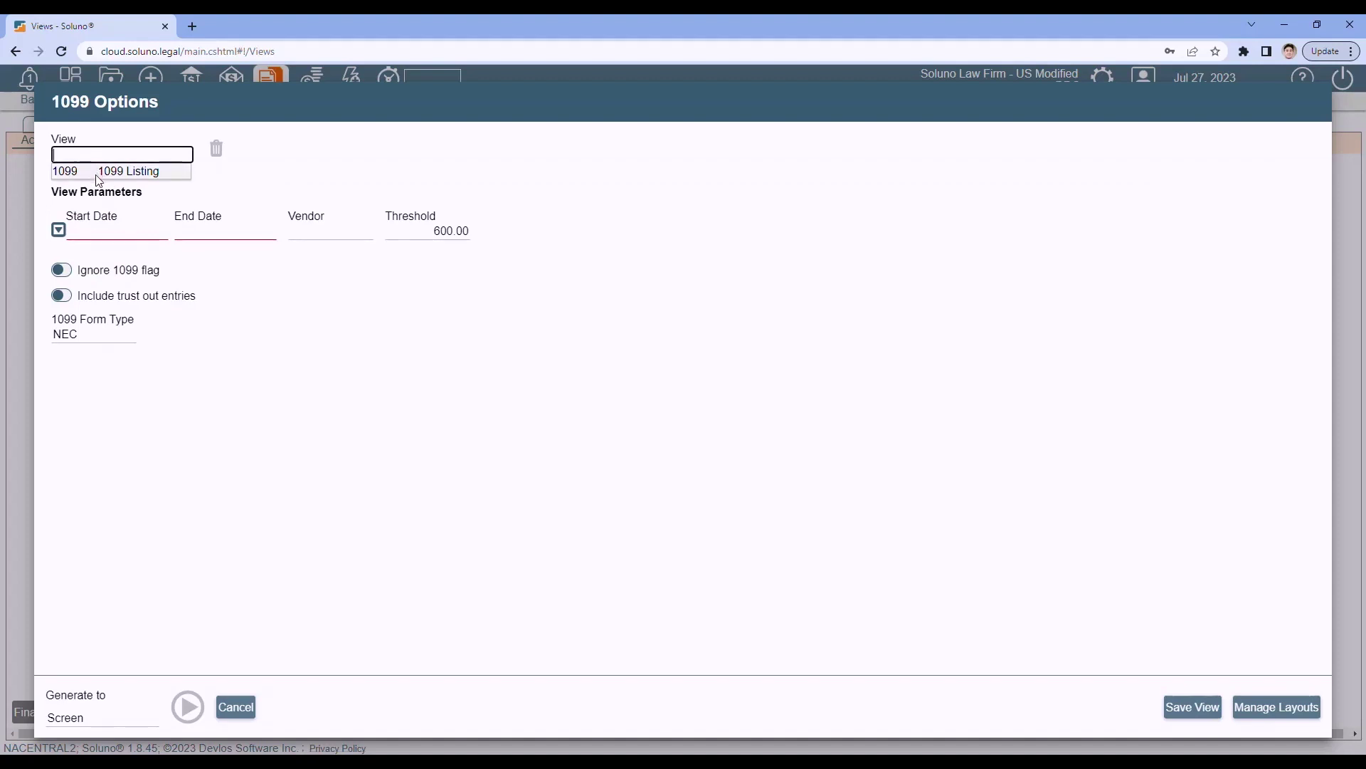
click(97, 174)
click(128, 235)
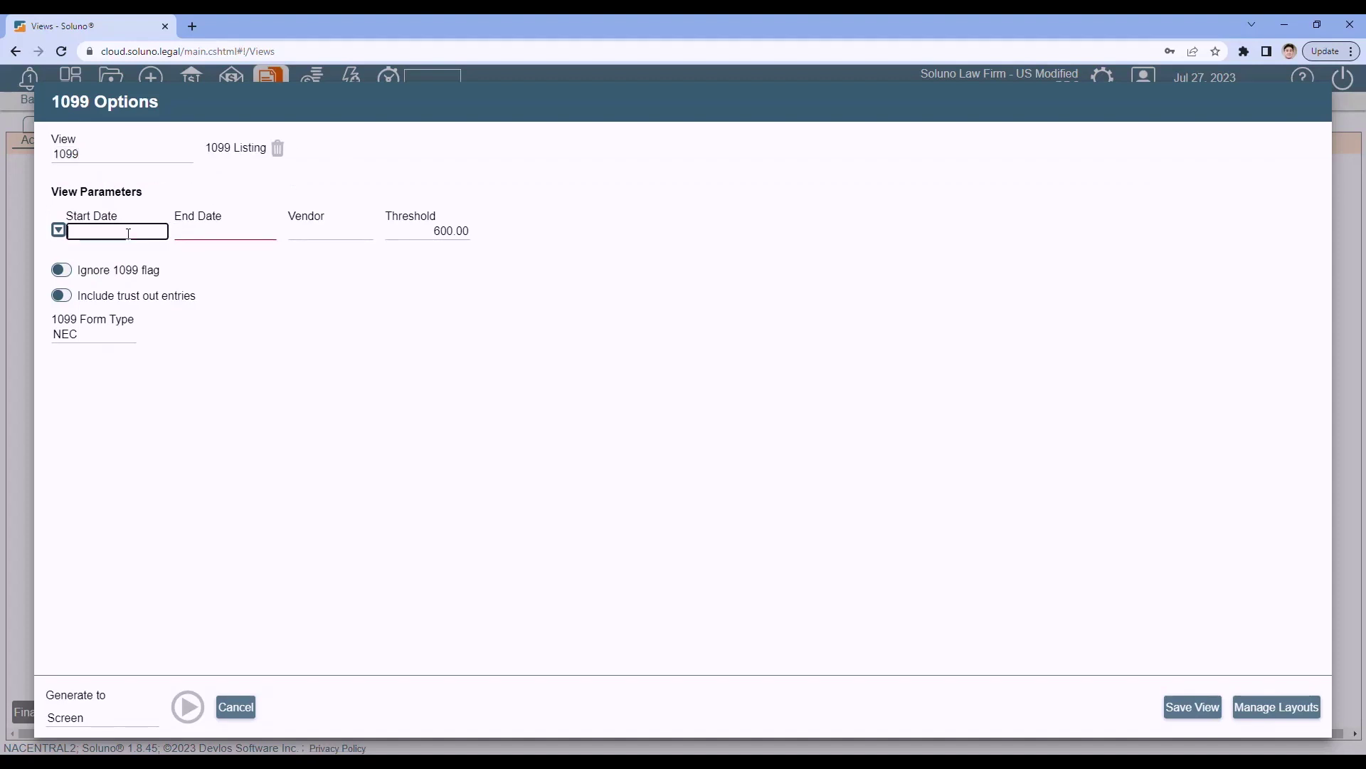
click(165, 258)
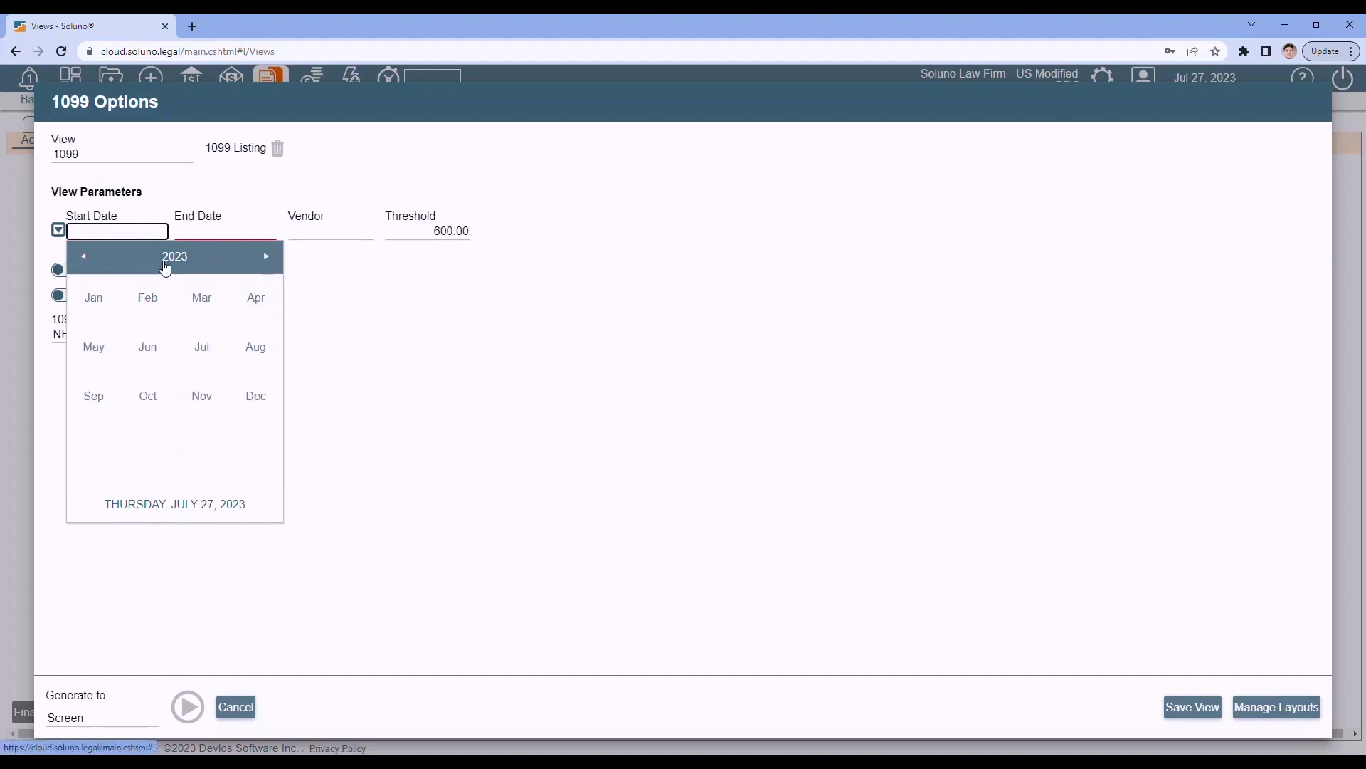
click(84, 256)
click(95, 299)
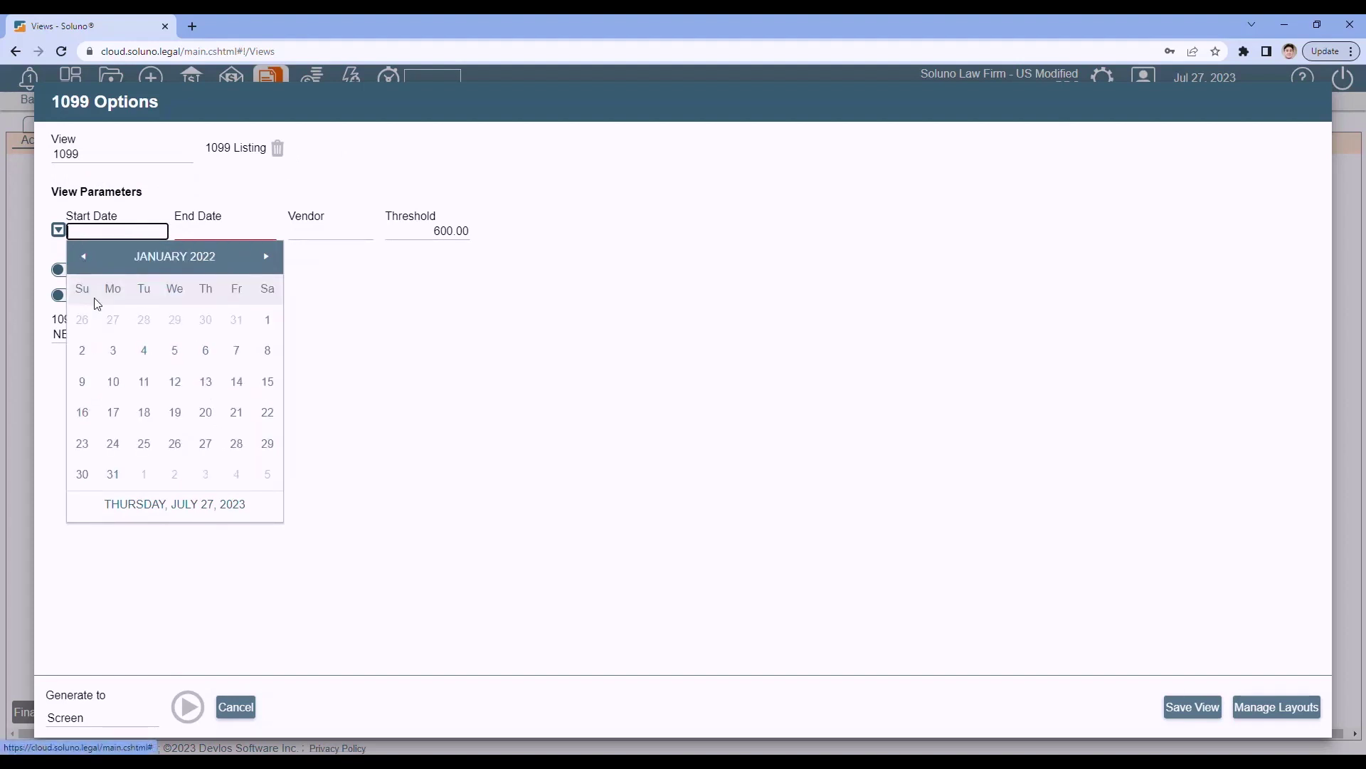
click(268, 318)
Set the end date to Dec 31, 2022 and switch on Ignore 1099 flag
click(219, 234)
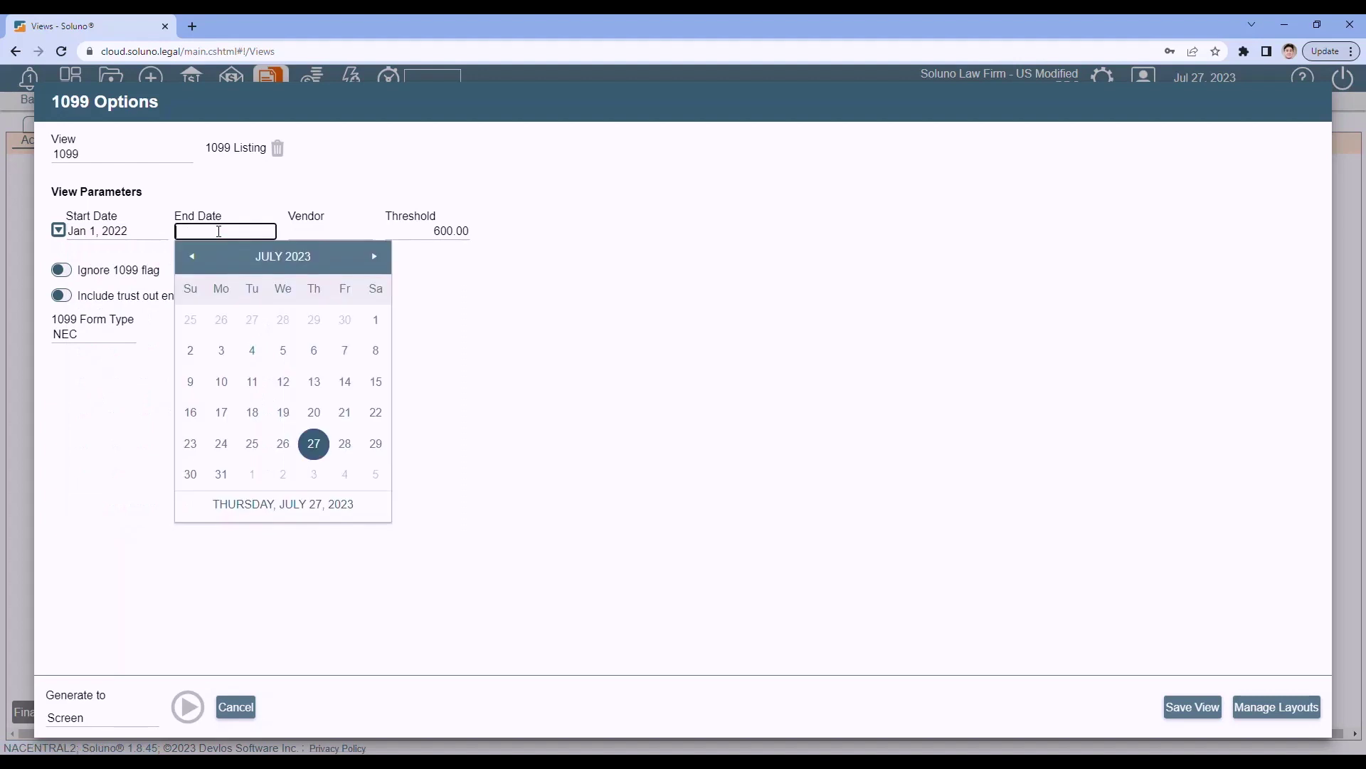
click(217, 260)
click(197, 264)
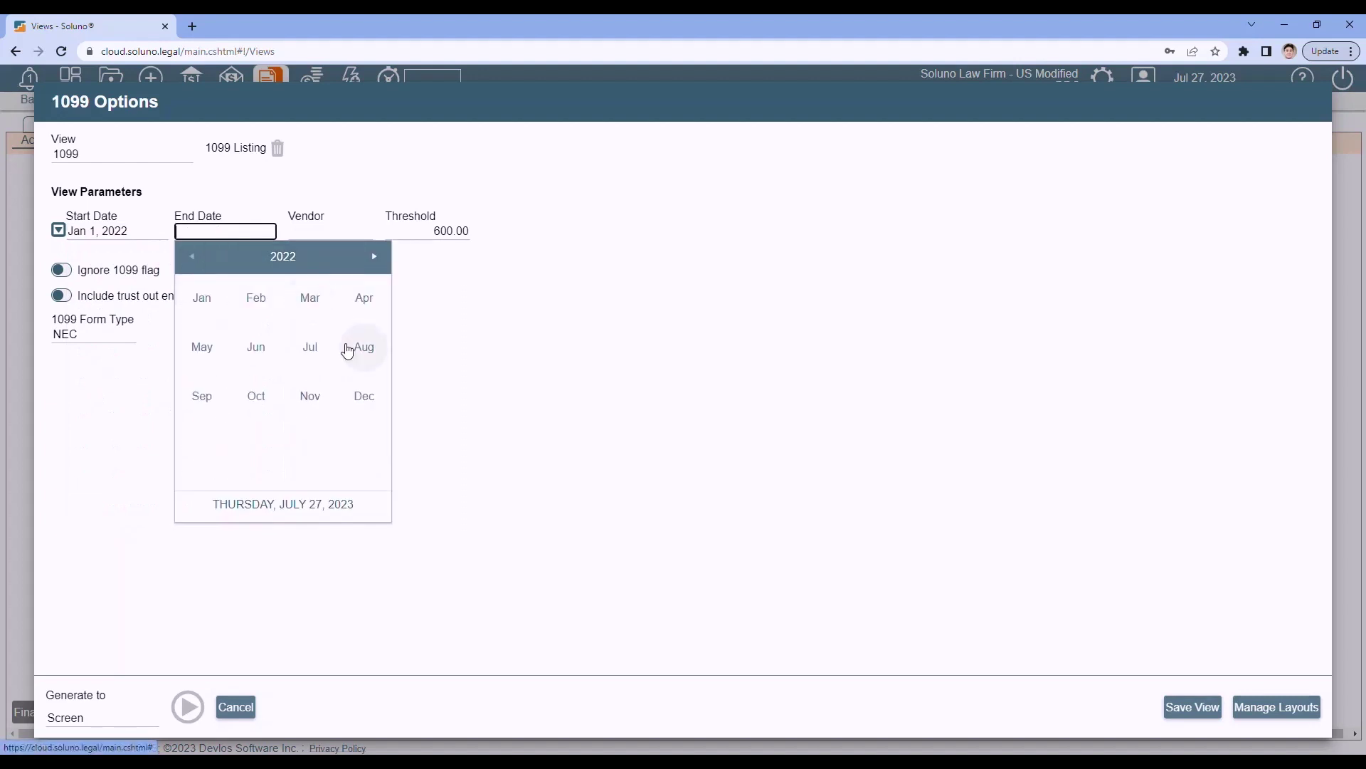
click(364, 395)
click(371, 447)
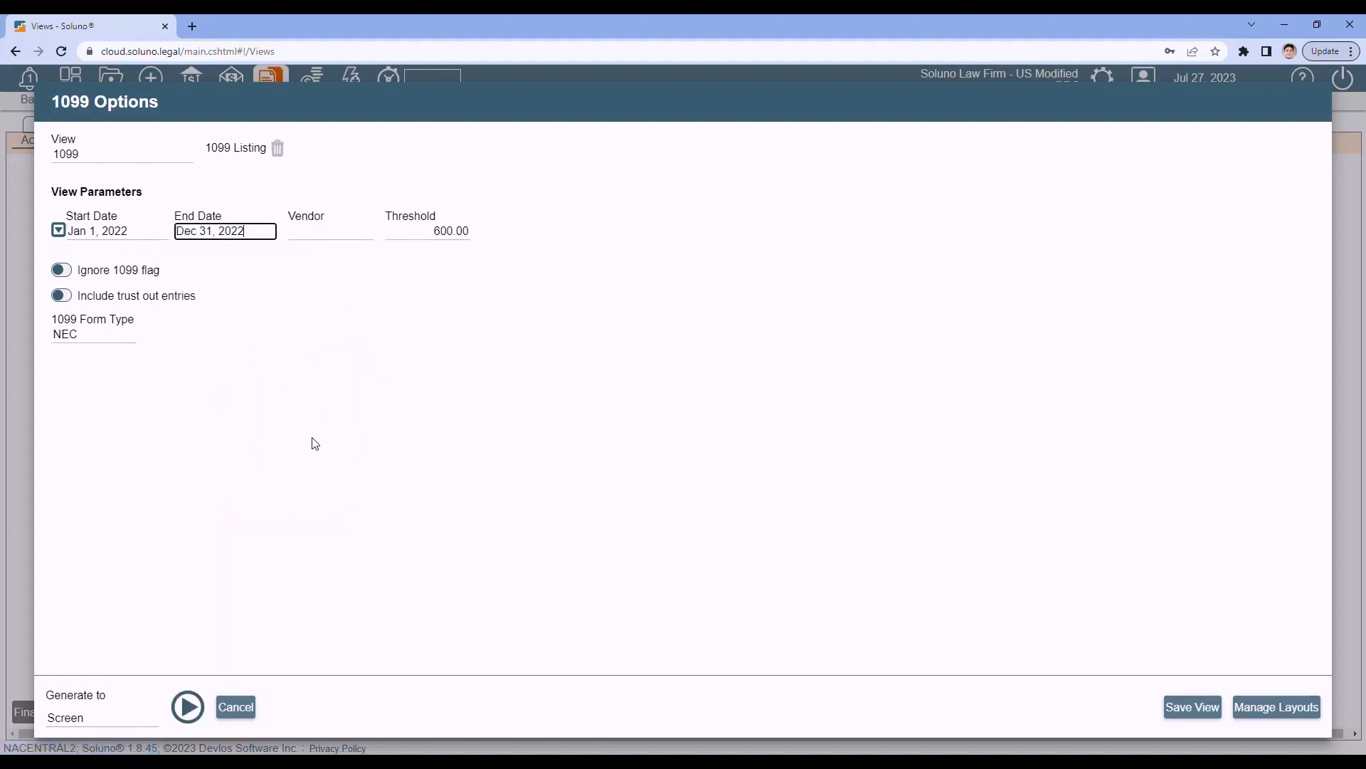
click(354, 437)
click(61, 270)
Include trust out entries, change the 1099 form type to MISC, and generate the listing
click(60, 298)
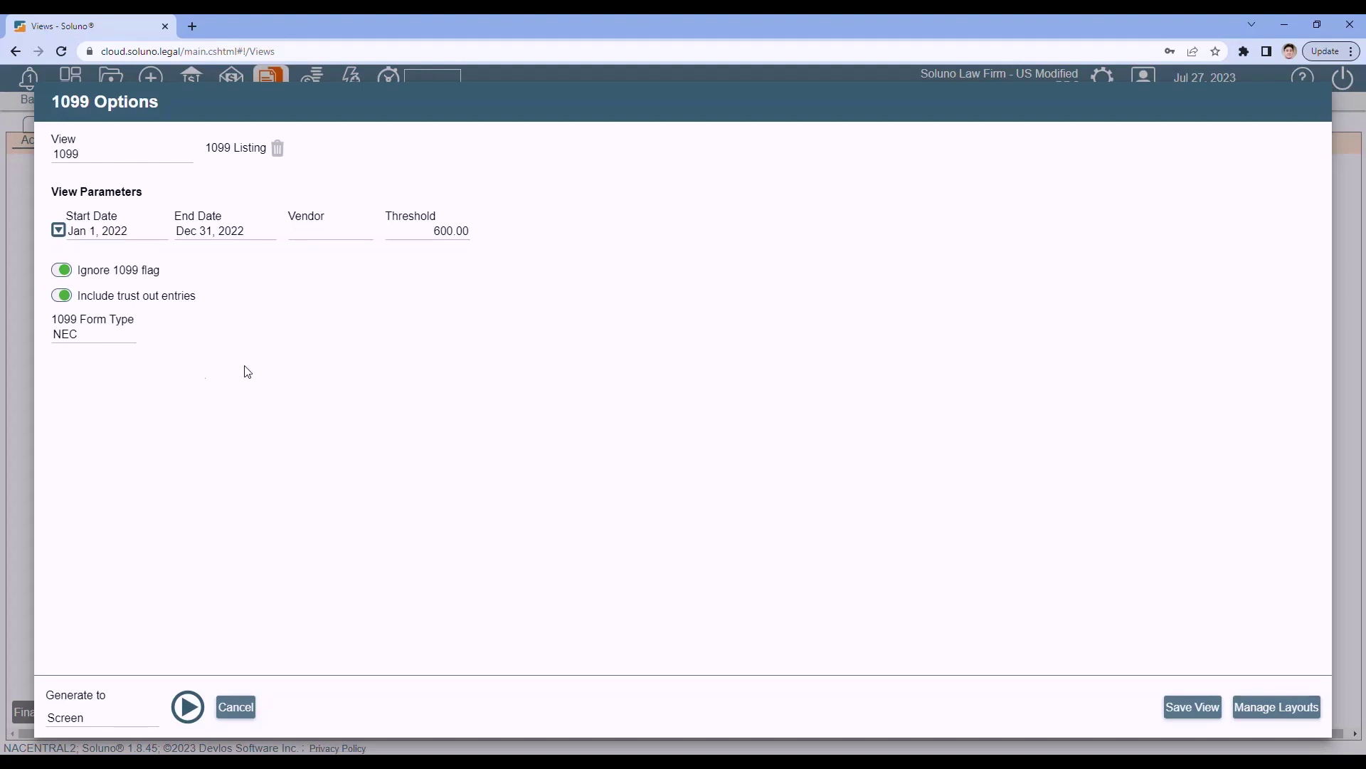
click(101, 334)
click(100, 335)
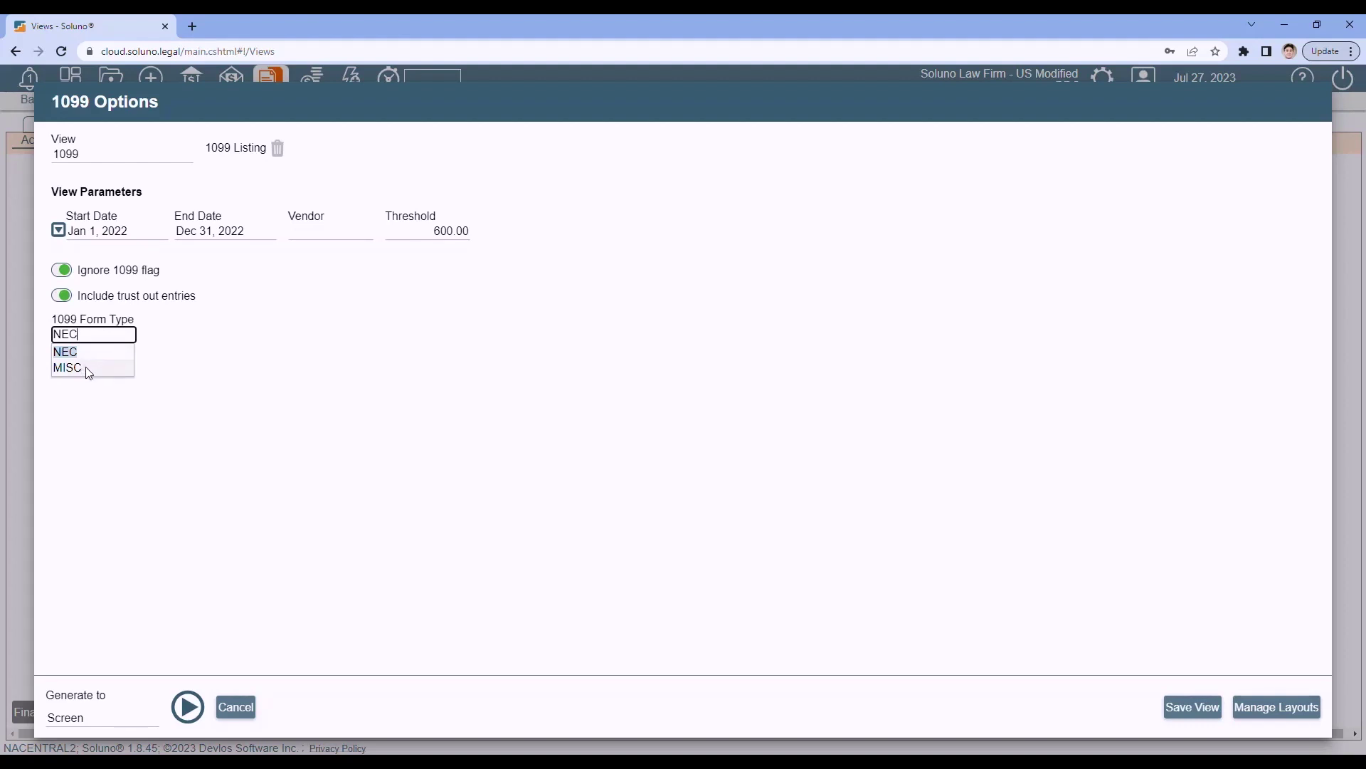
click(85, 366)
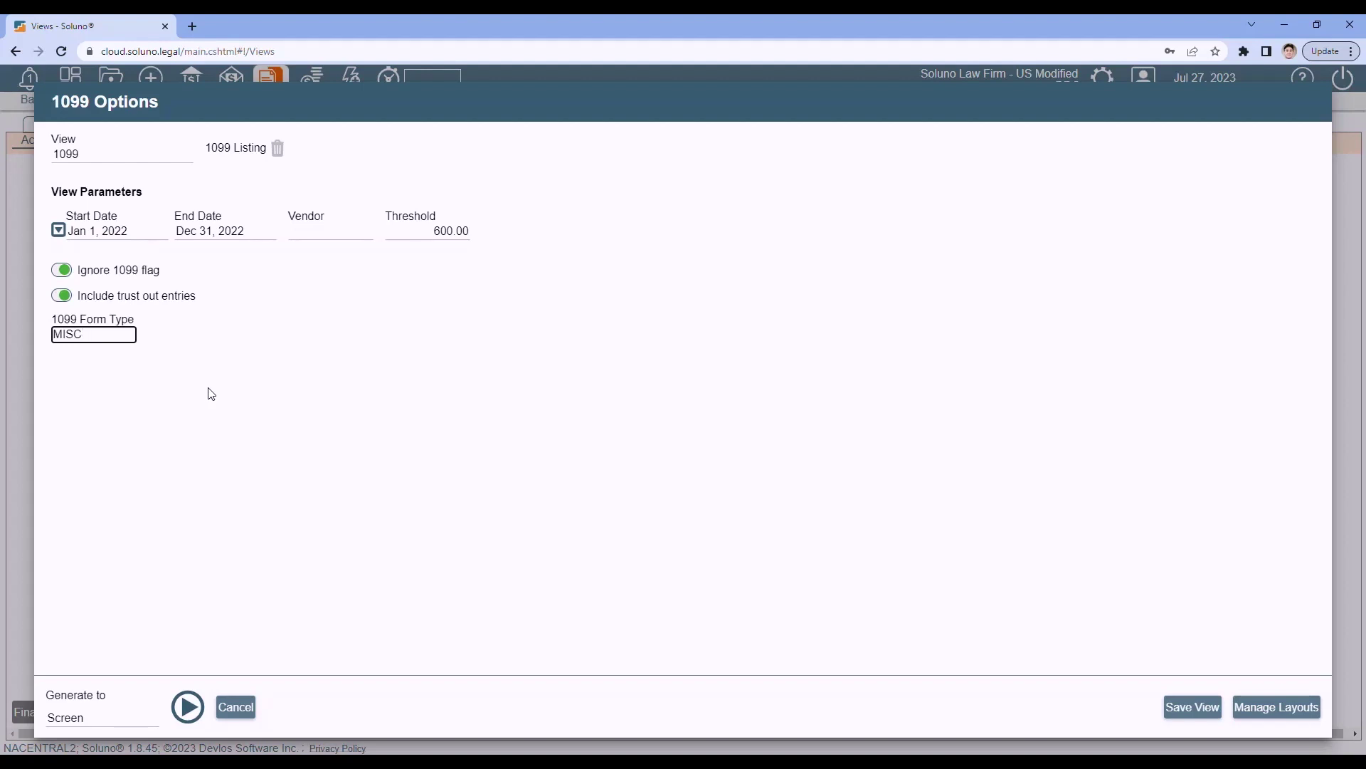
click(189, 708)
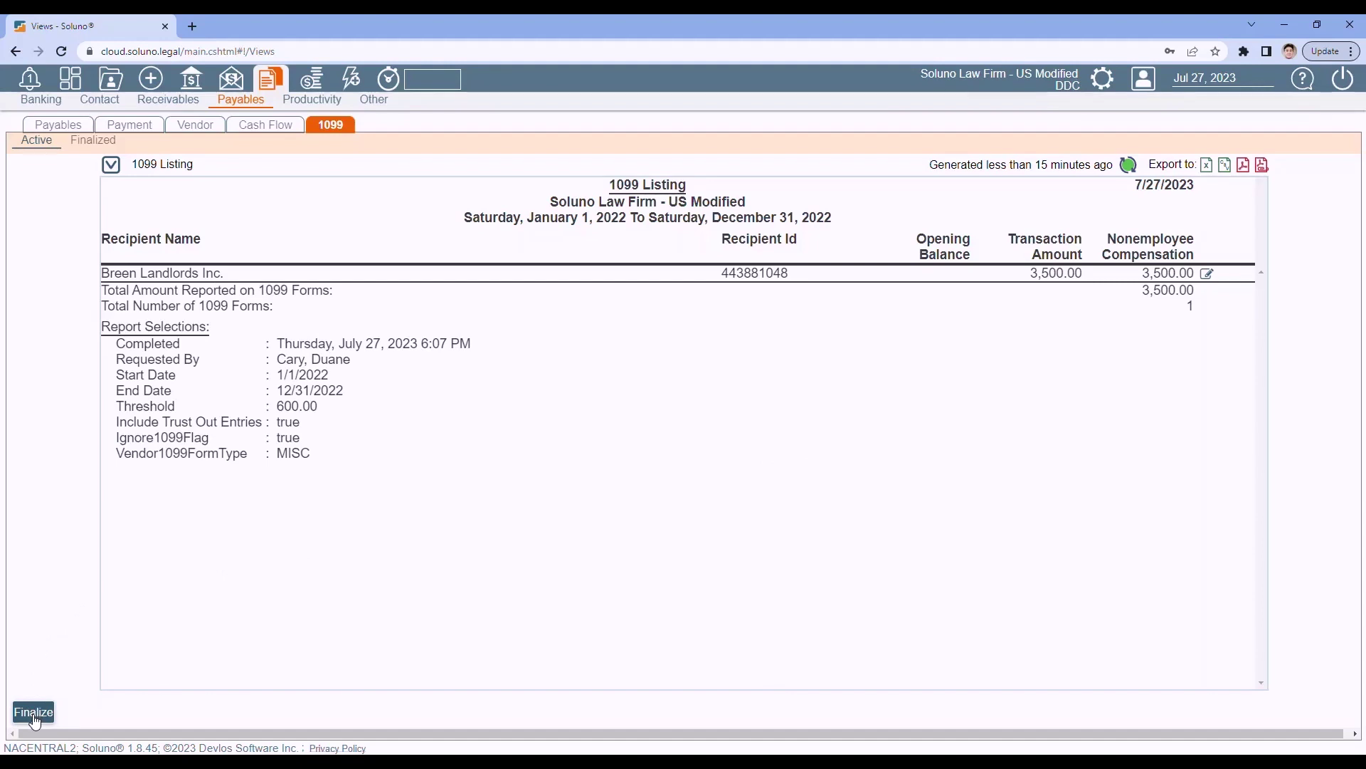
Finalize the 2022 1099 listing to produce the Breen Landlords Inc. 1099 PDF
click(34, 714)
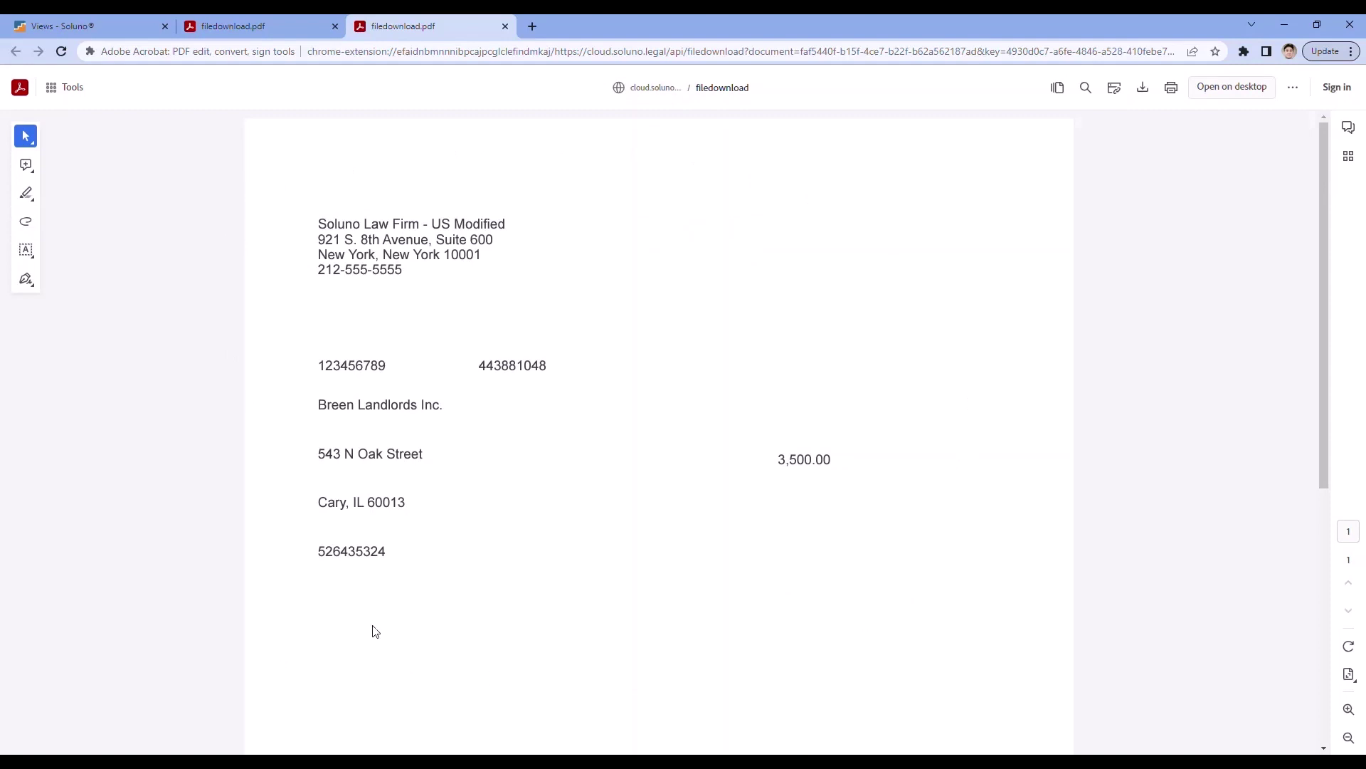
Set the print scale to Default, close the Print dialog, and close the newest 1099 PDF tab
click(1170, 88)
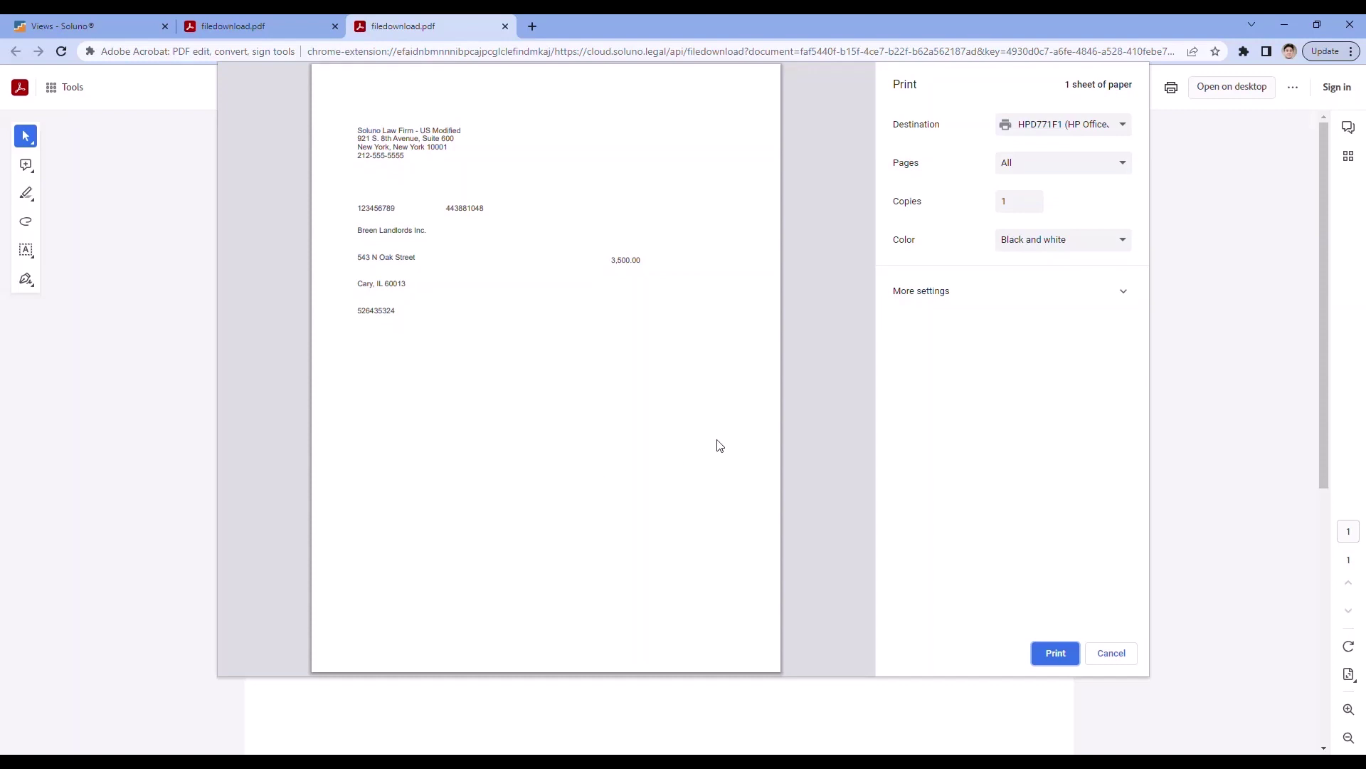
click(1125, 296)
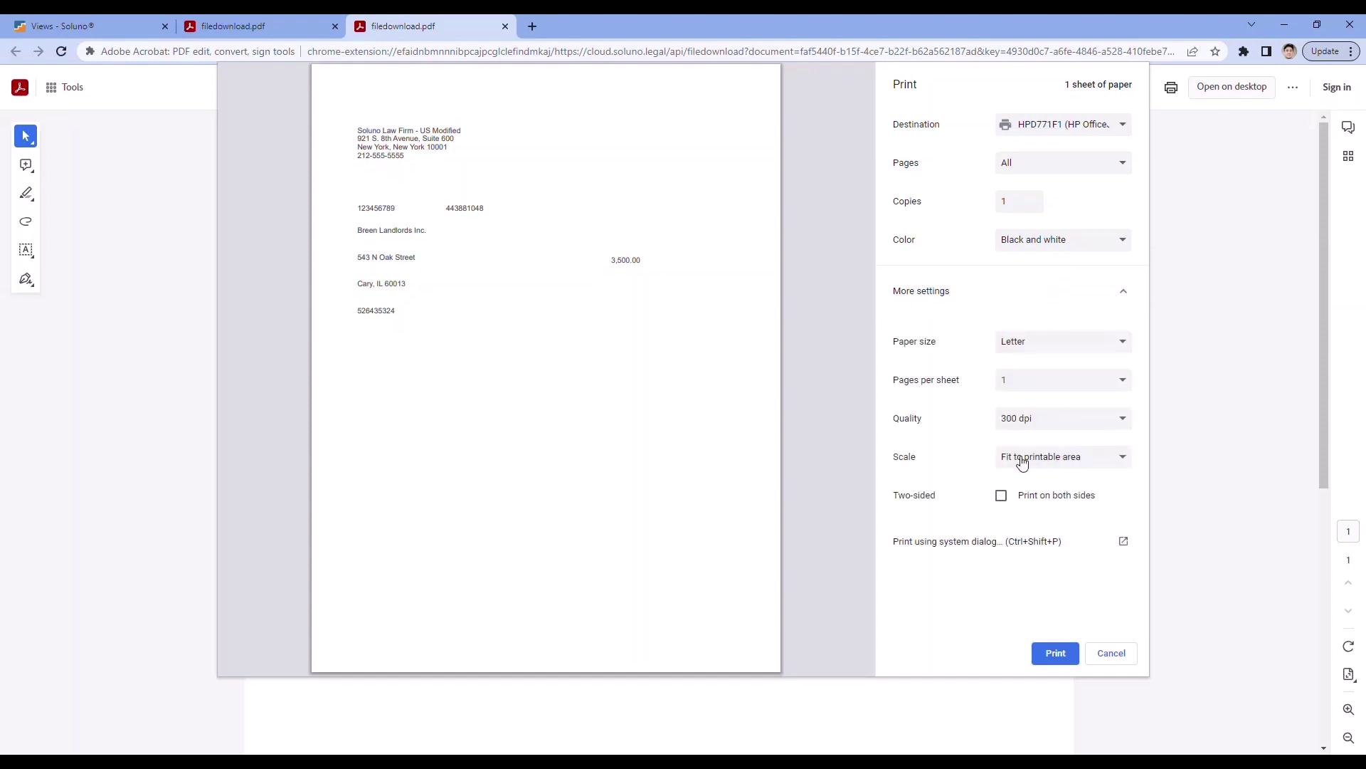
click(1120, 456)
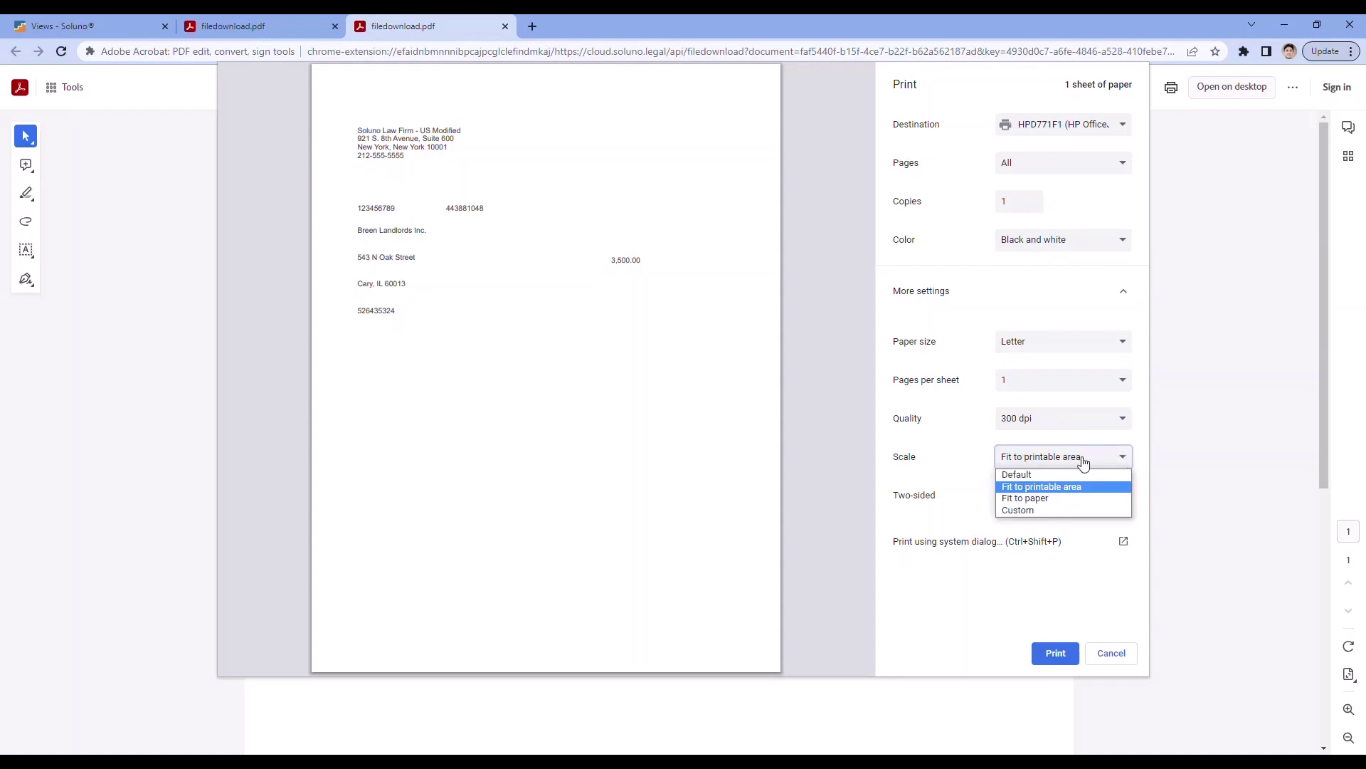
click(1035, 476)
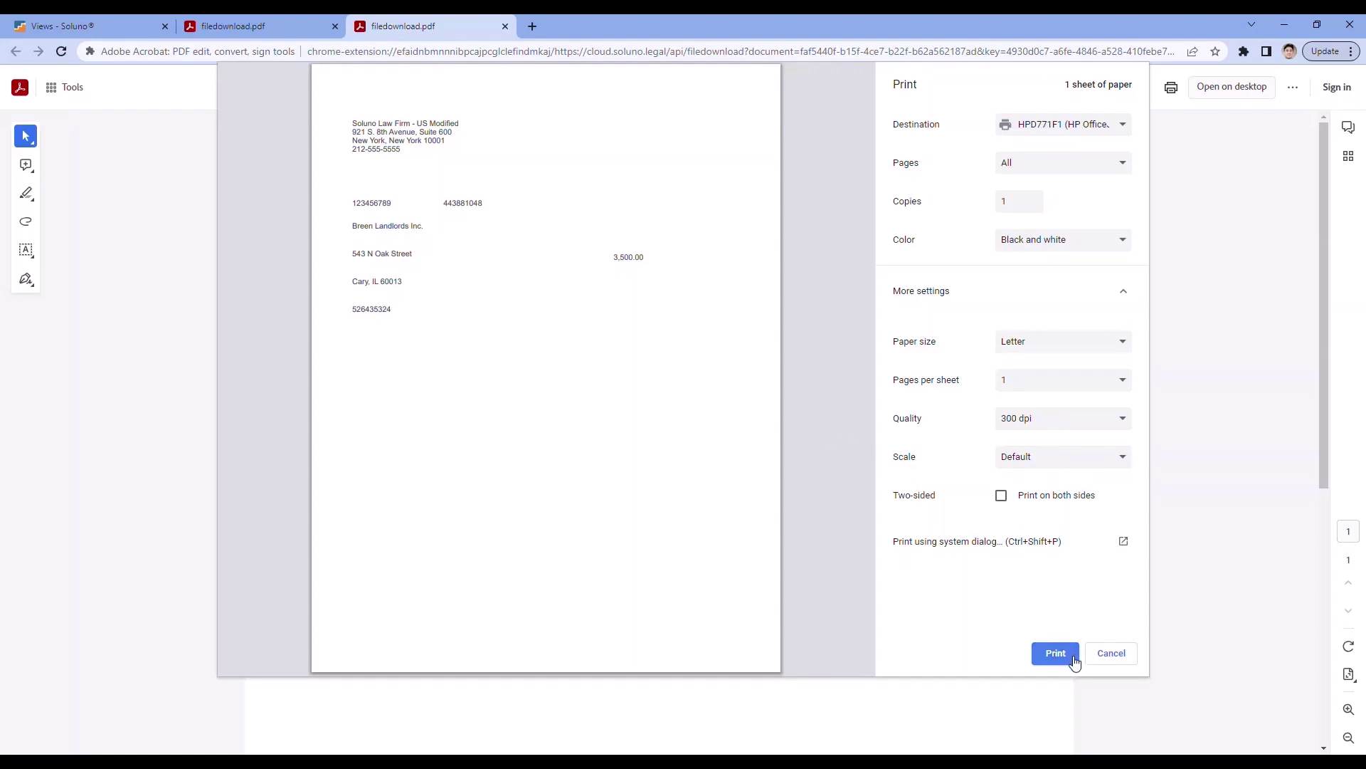
click(1112, 654)
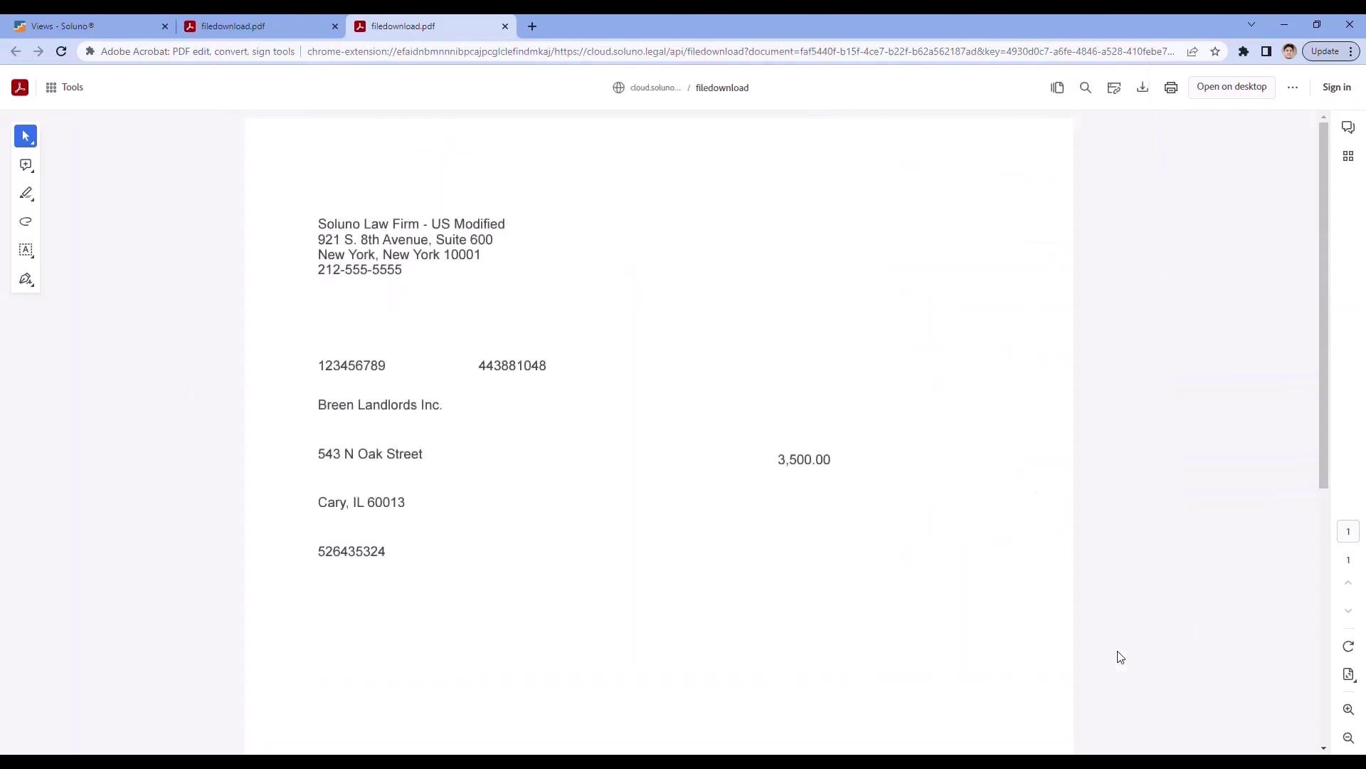
click(506, 27)
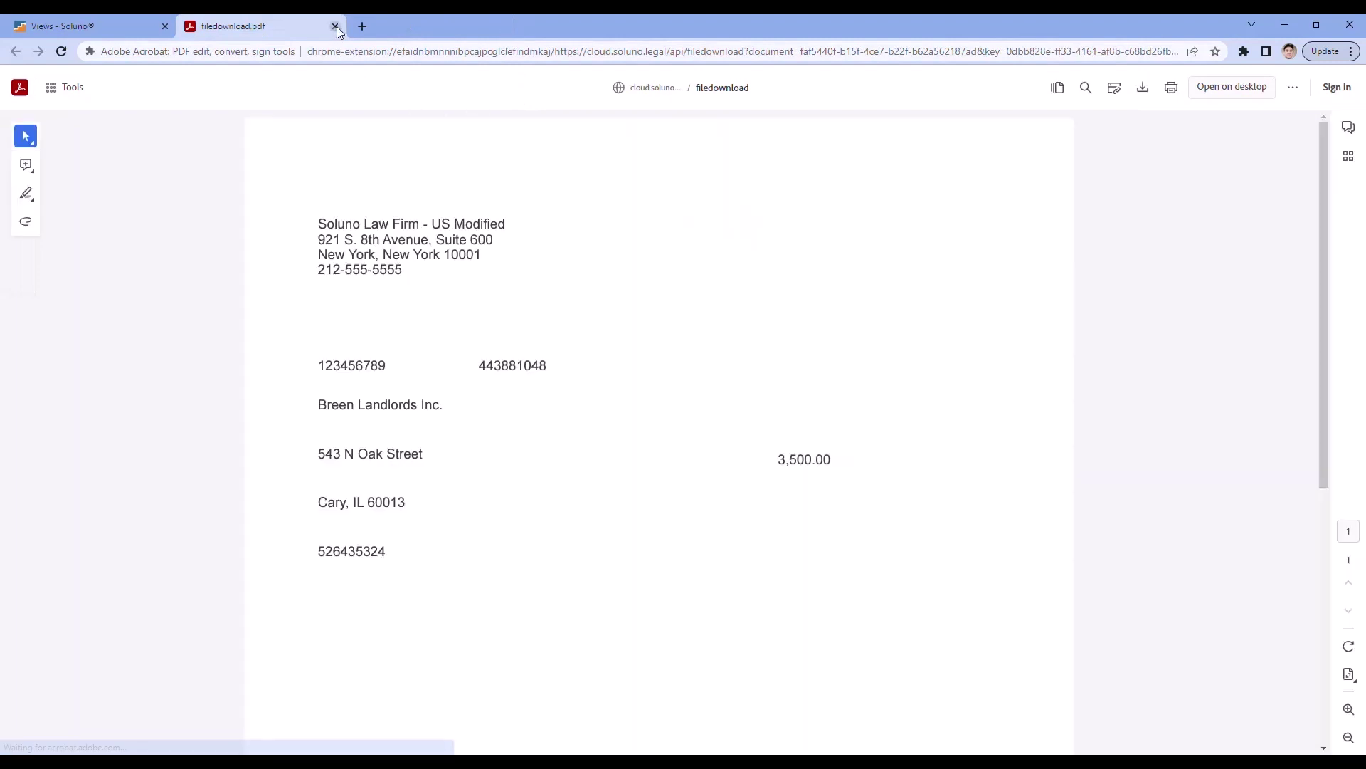
Close the remaining PDF, switch the 1099 form type to NEC, and regenerate the listing
click(334, 27)
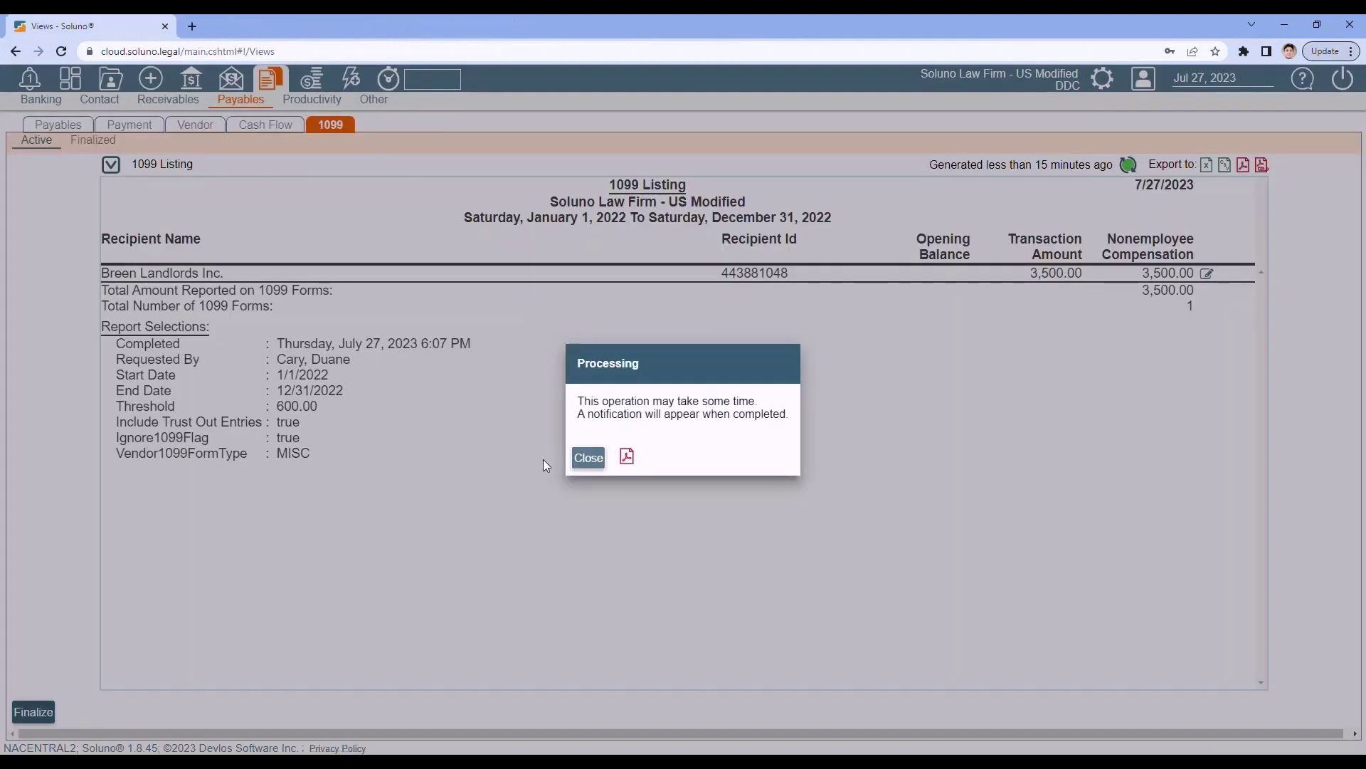
click(590, 457)
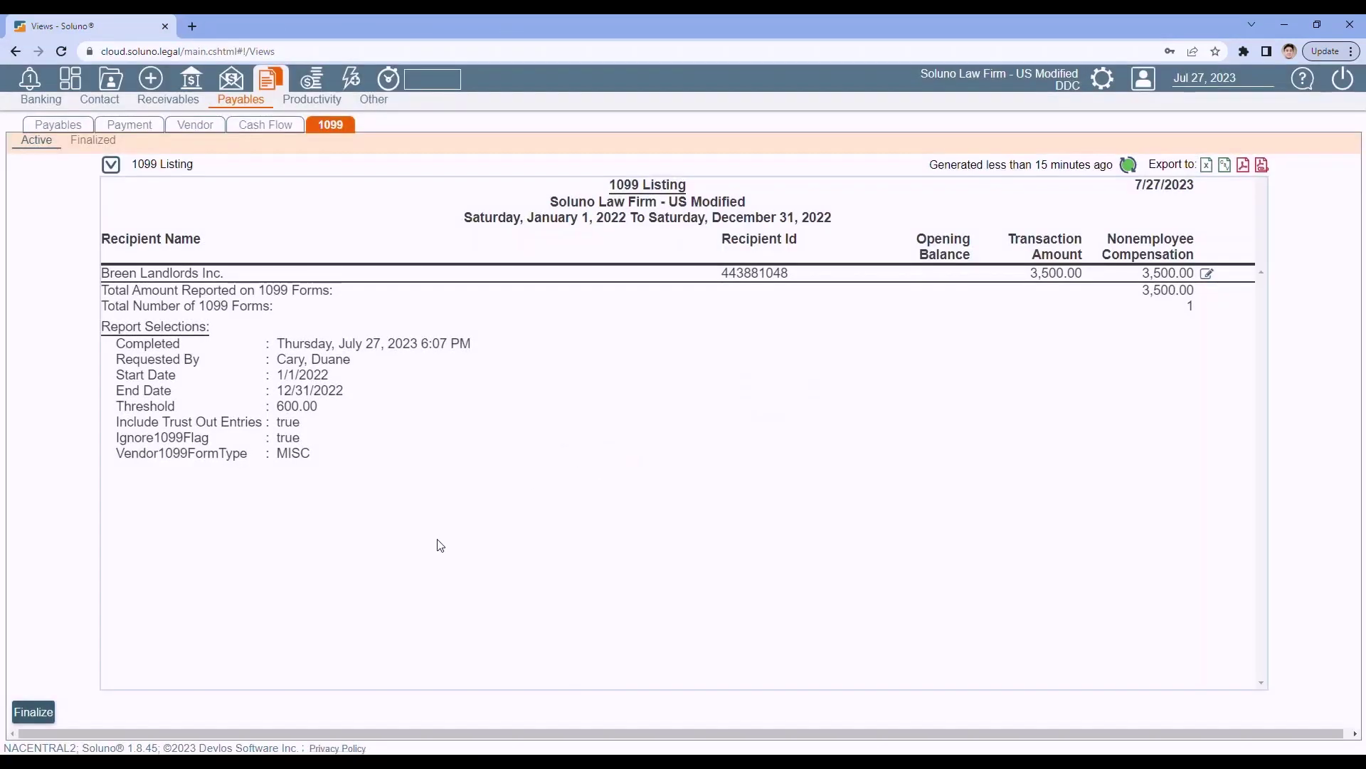
click(110, 166)
click(102, 334)
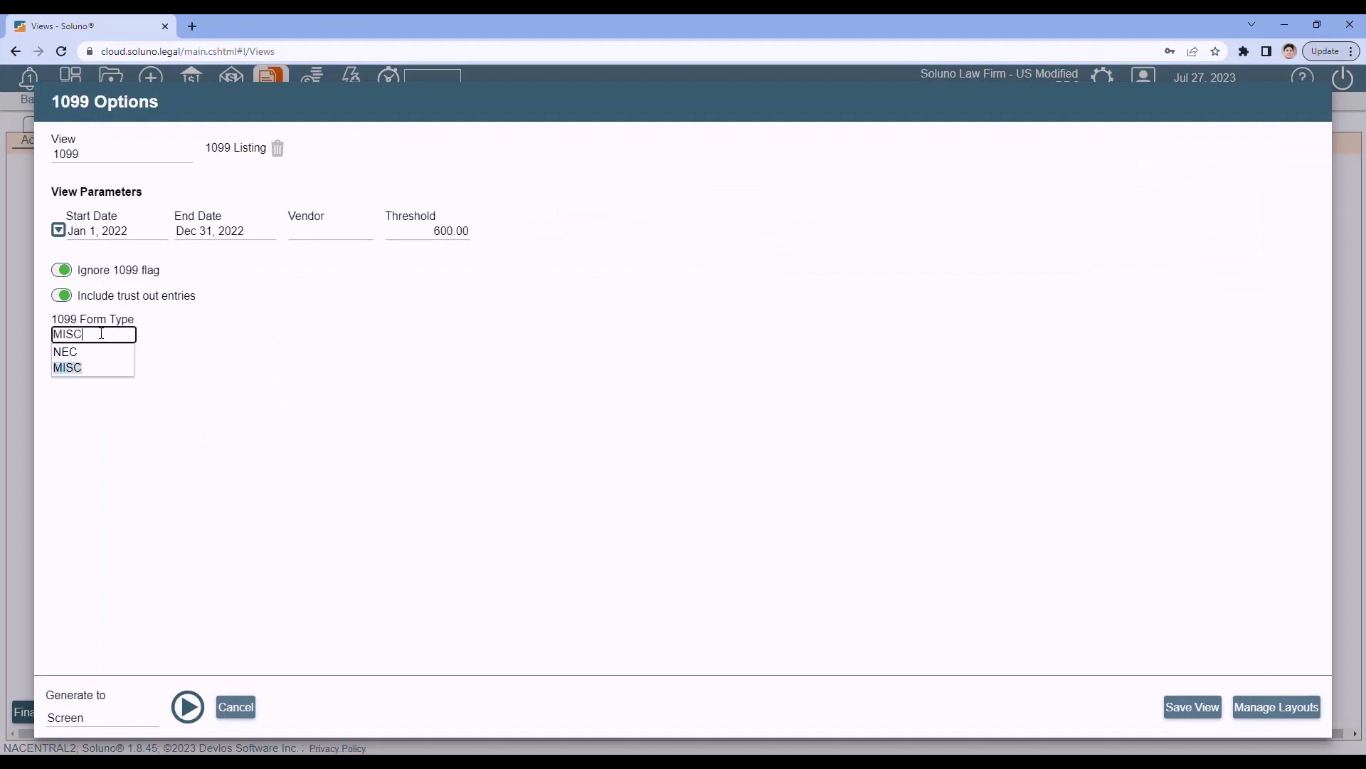
click(84, 351)
click(316, 427)
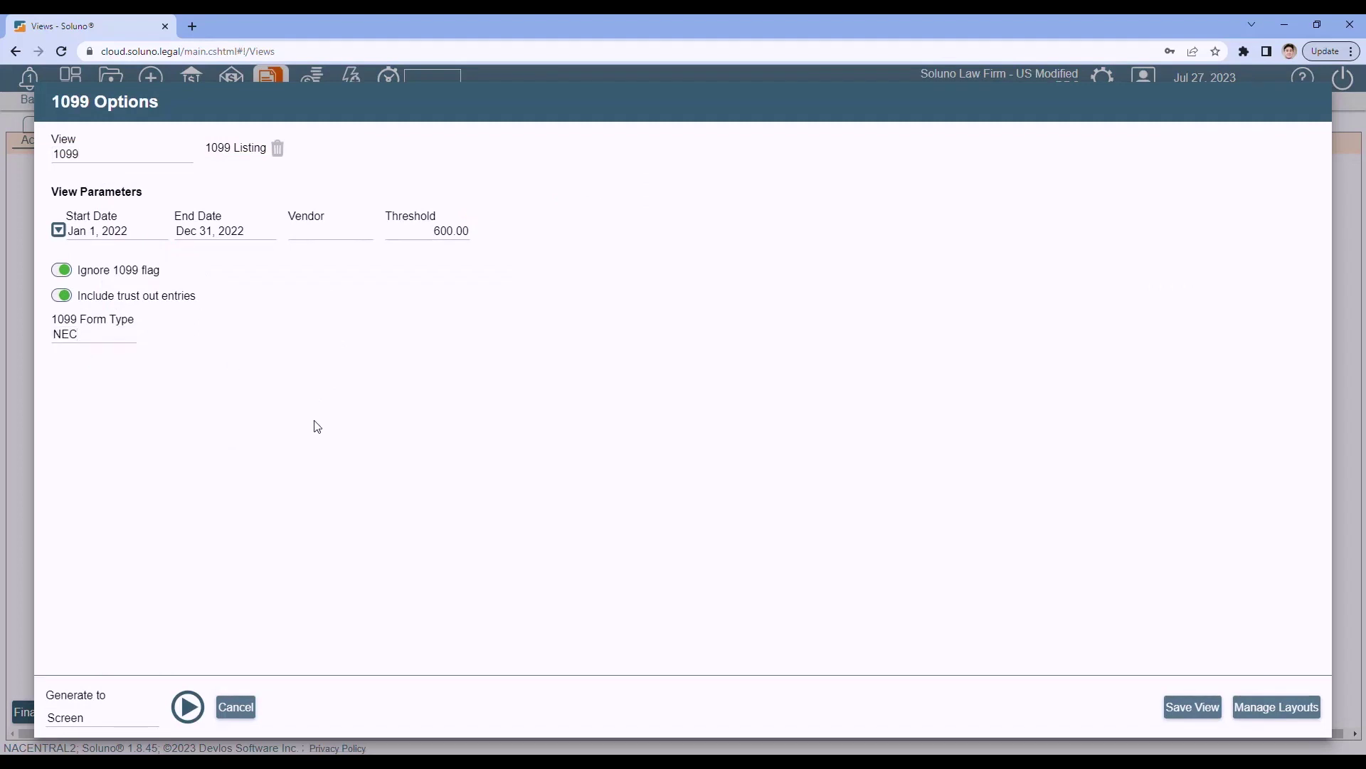
click(189, 710)
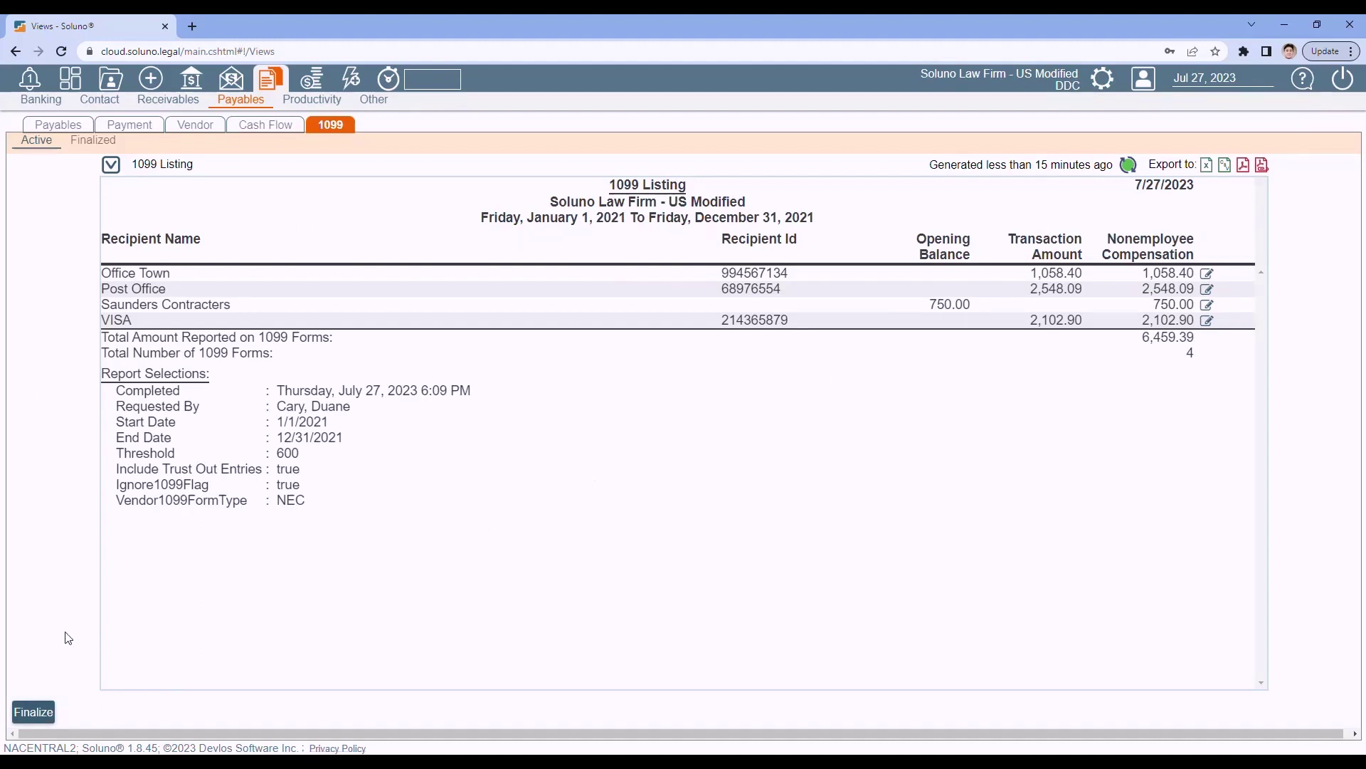
Finalize the 2021 NEC listing and scroll the resulting 1099 PDF through to page 2
click(32, 714)
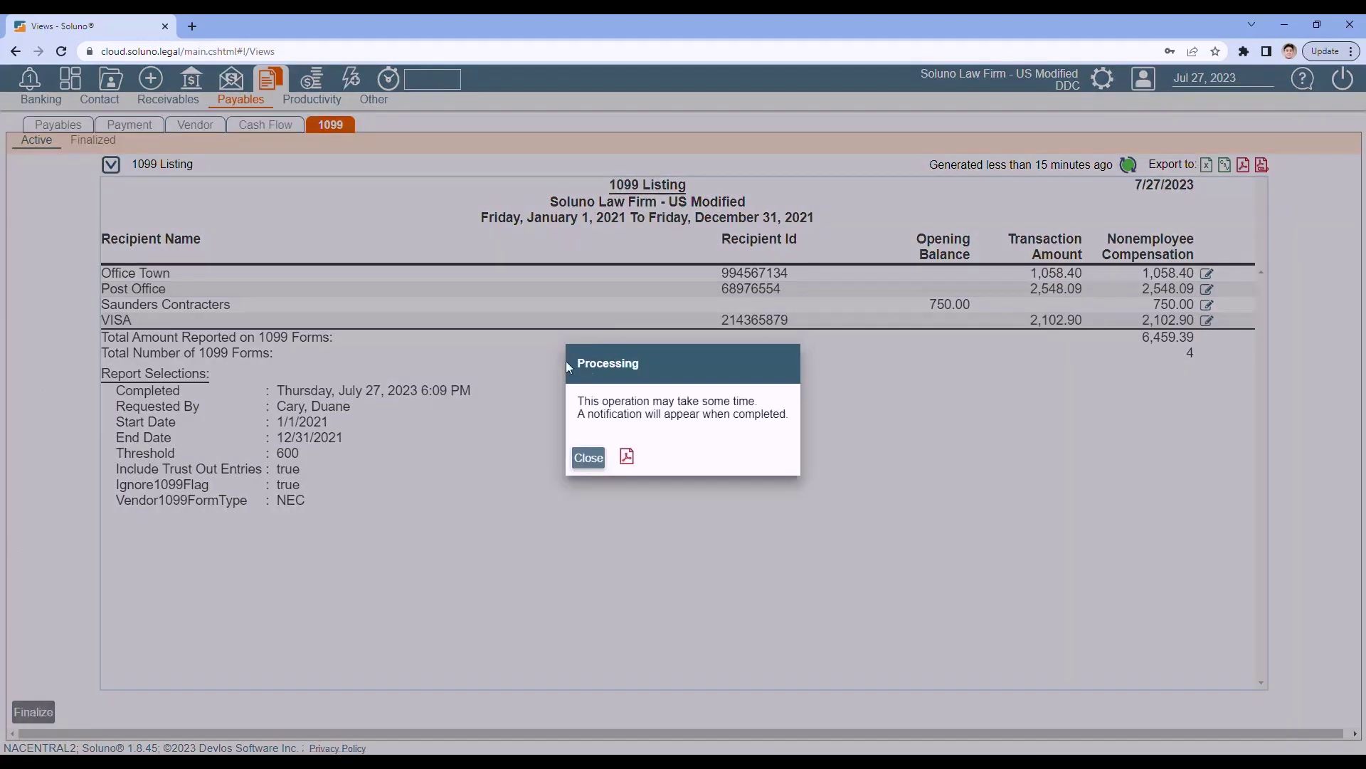
click(588, 458)
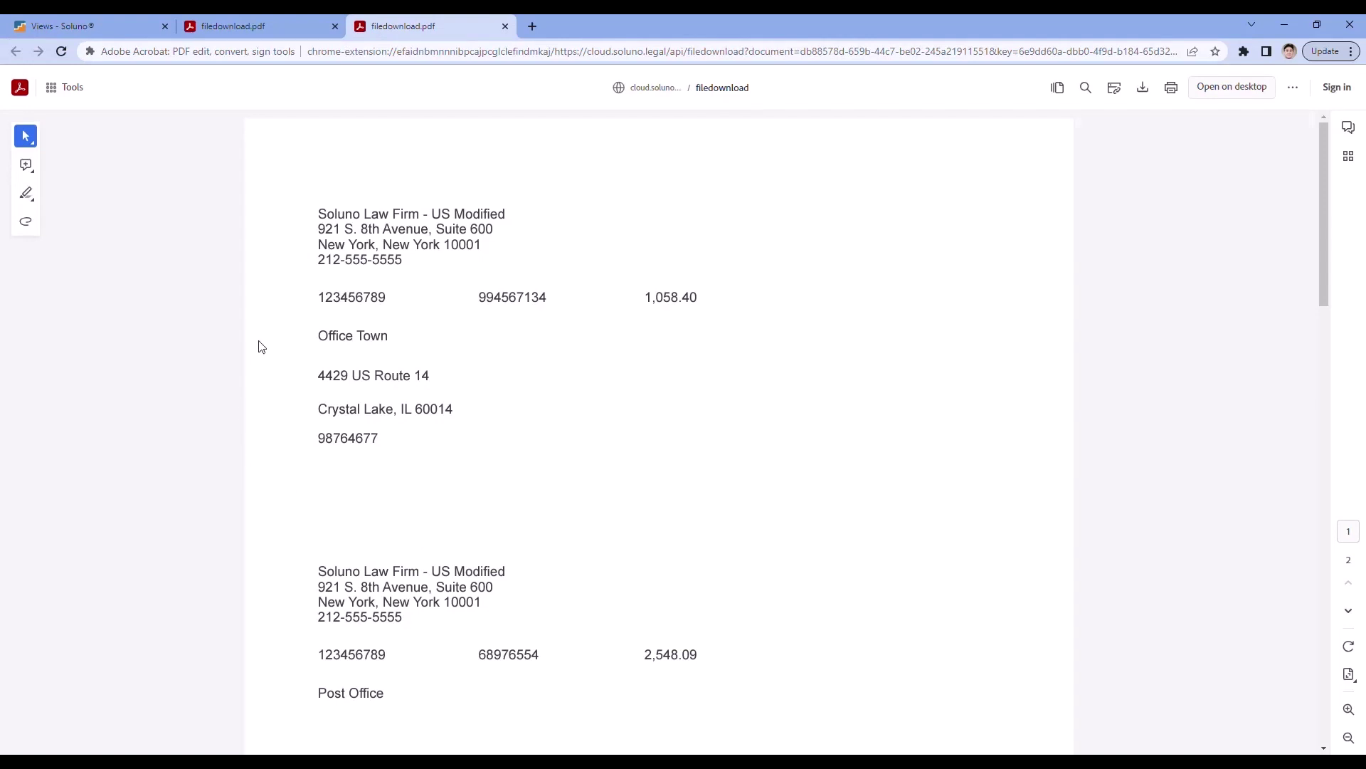
scroll(285, 261, down, 2)
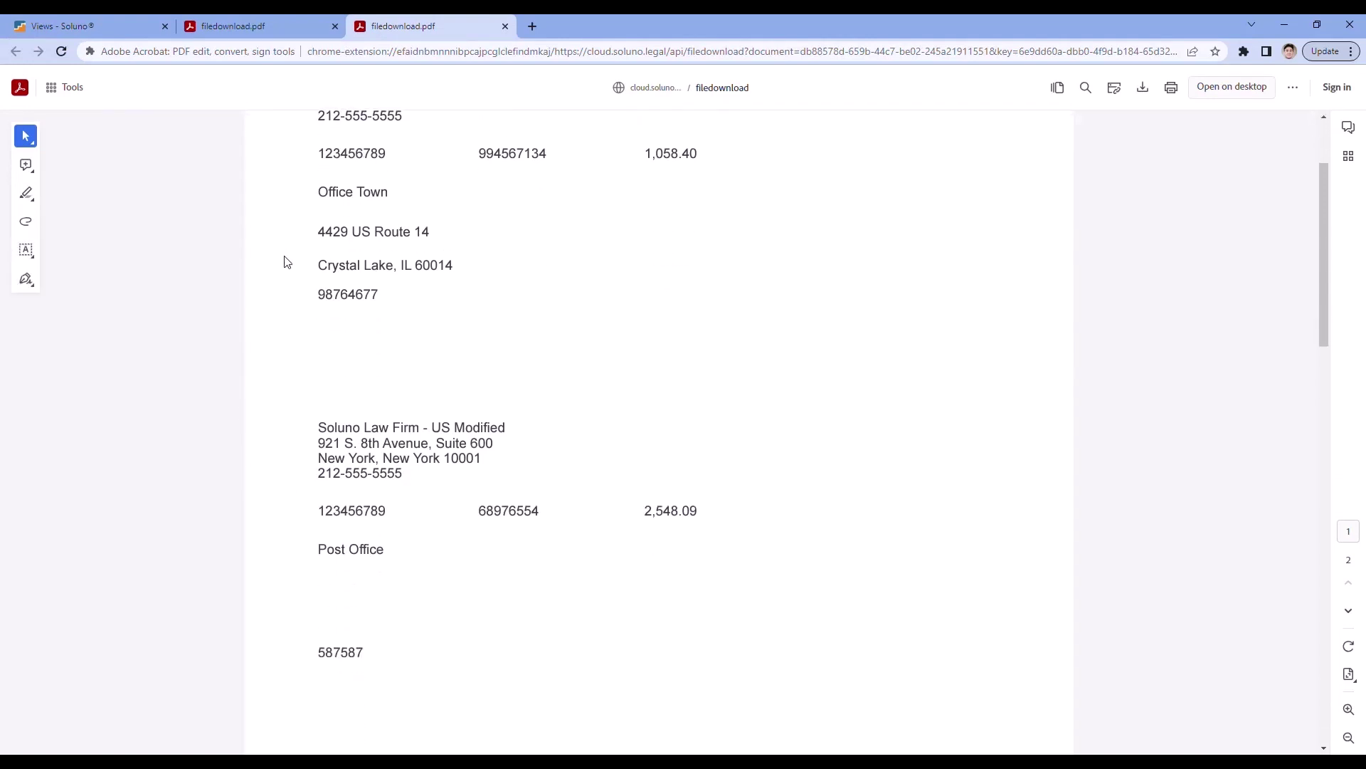
scroll(285, 261, down, 8)
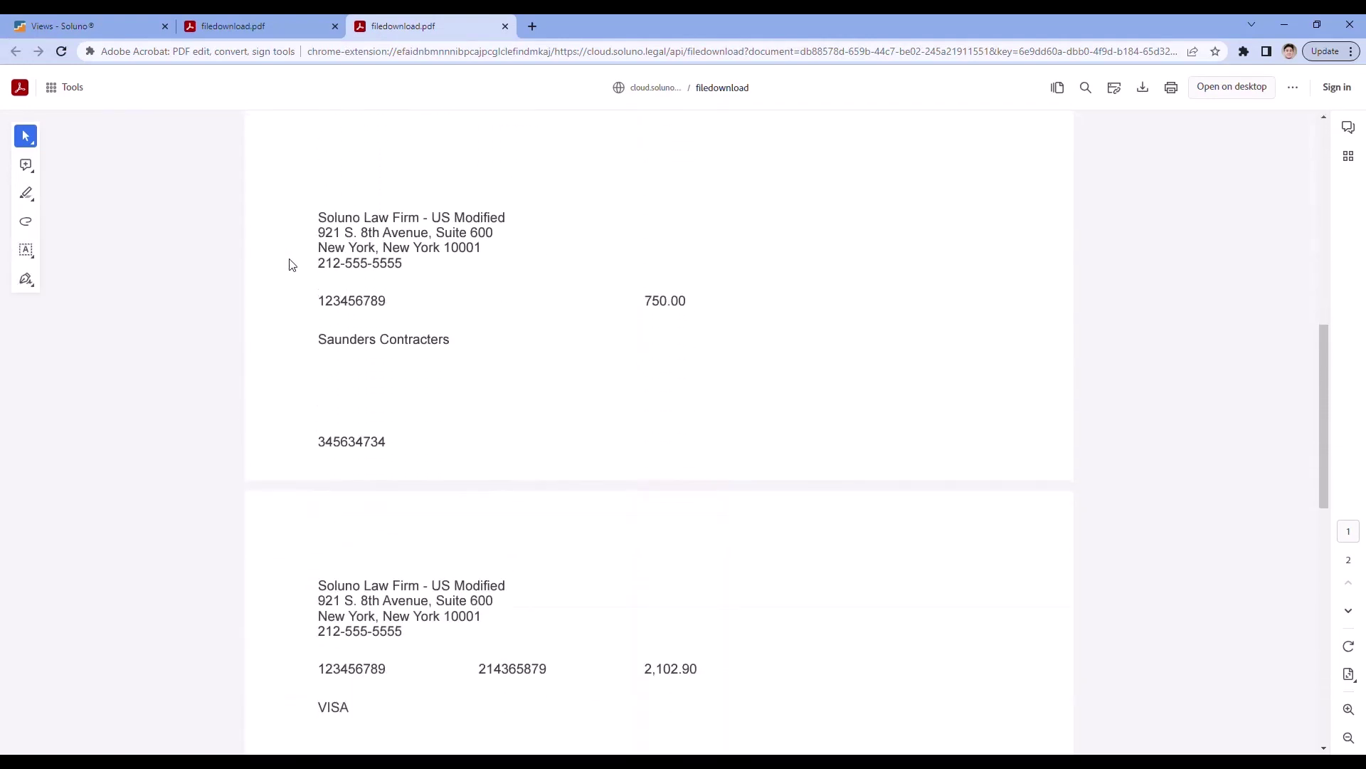
scroll(290, 264, down, 6)
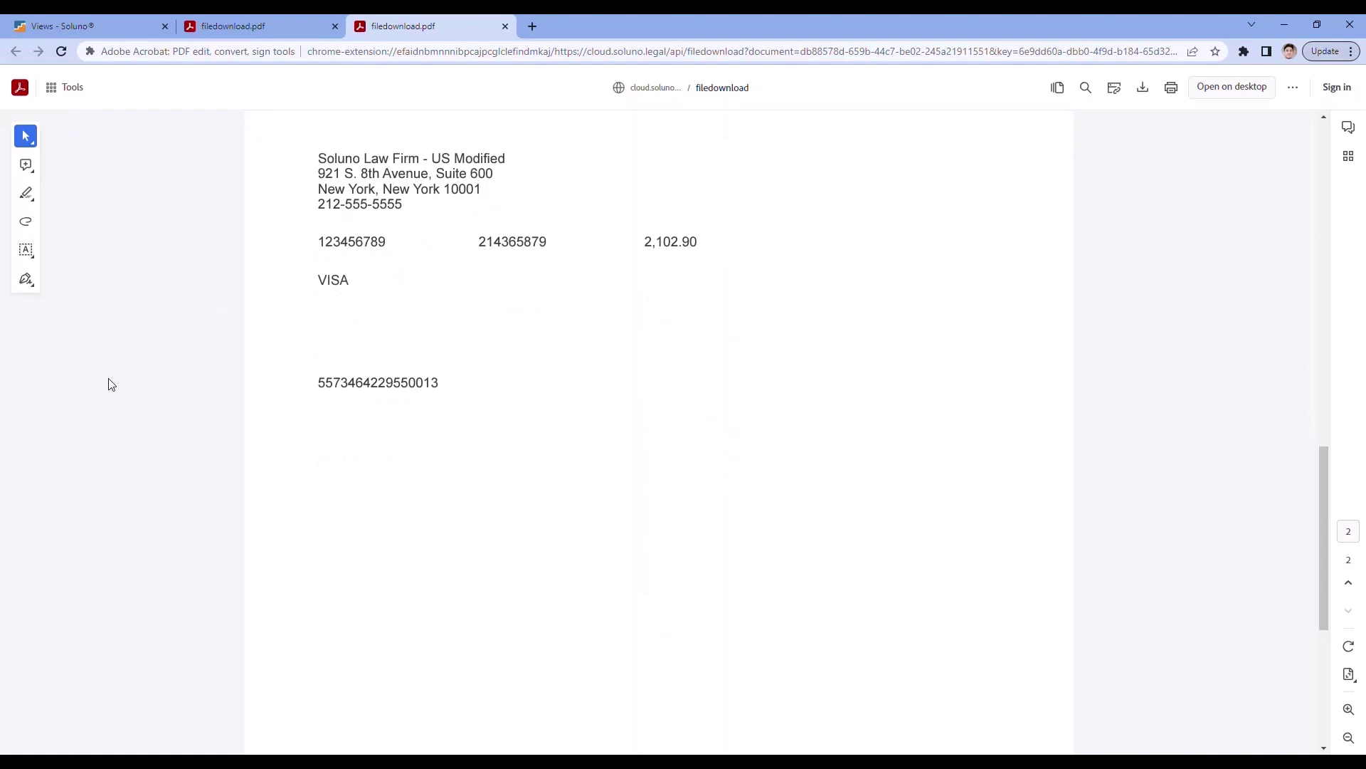
click(1170, 88)
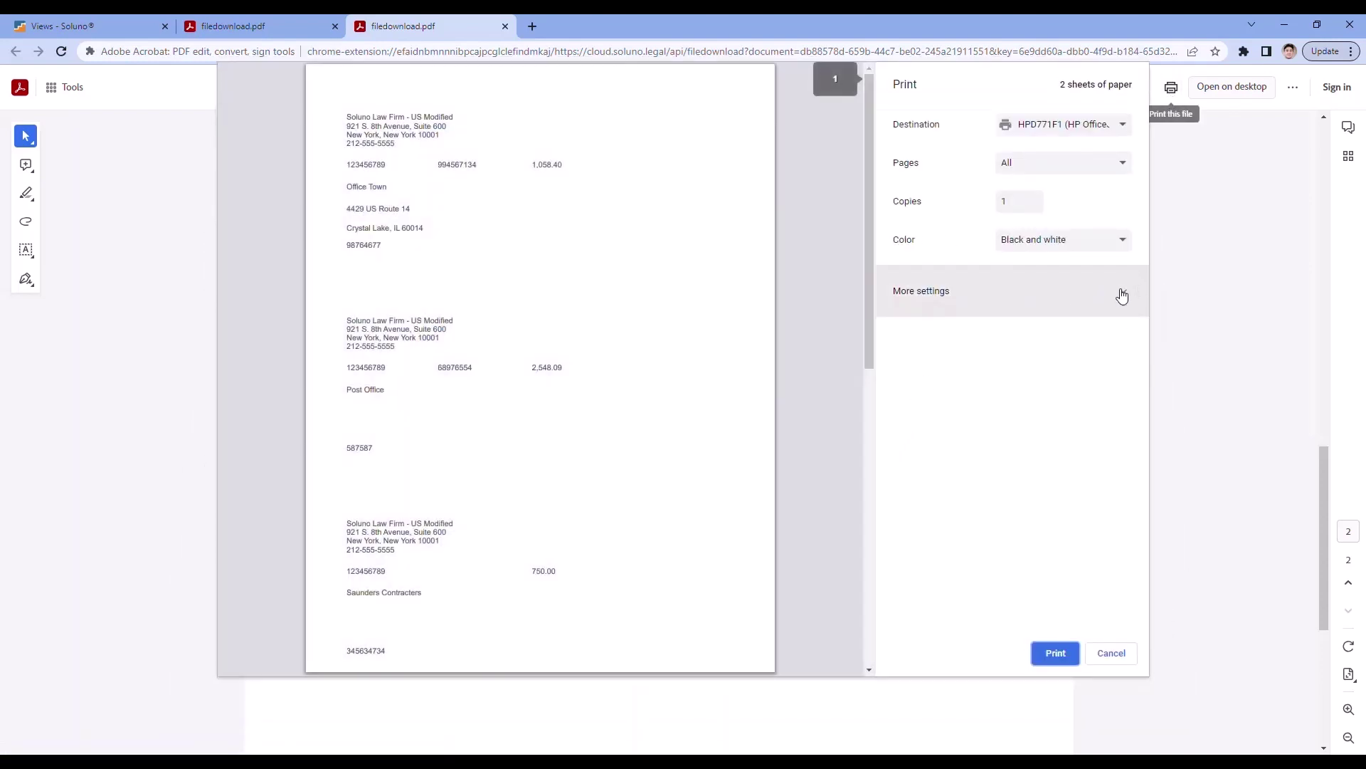
click(1122, 292)
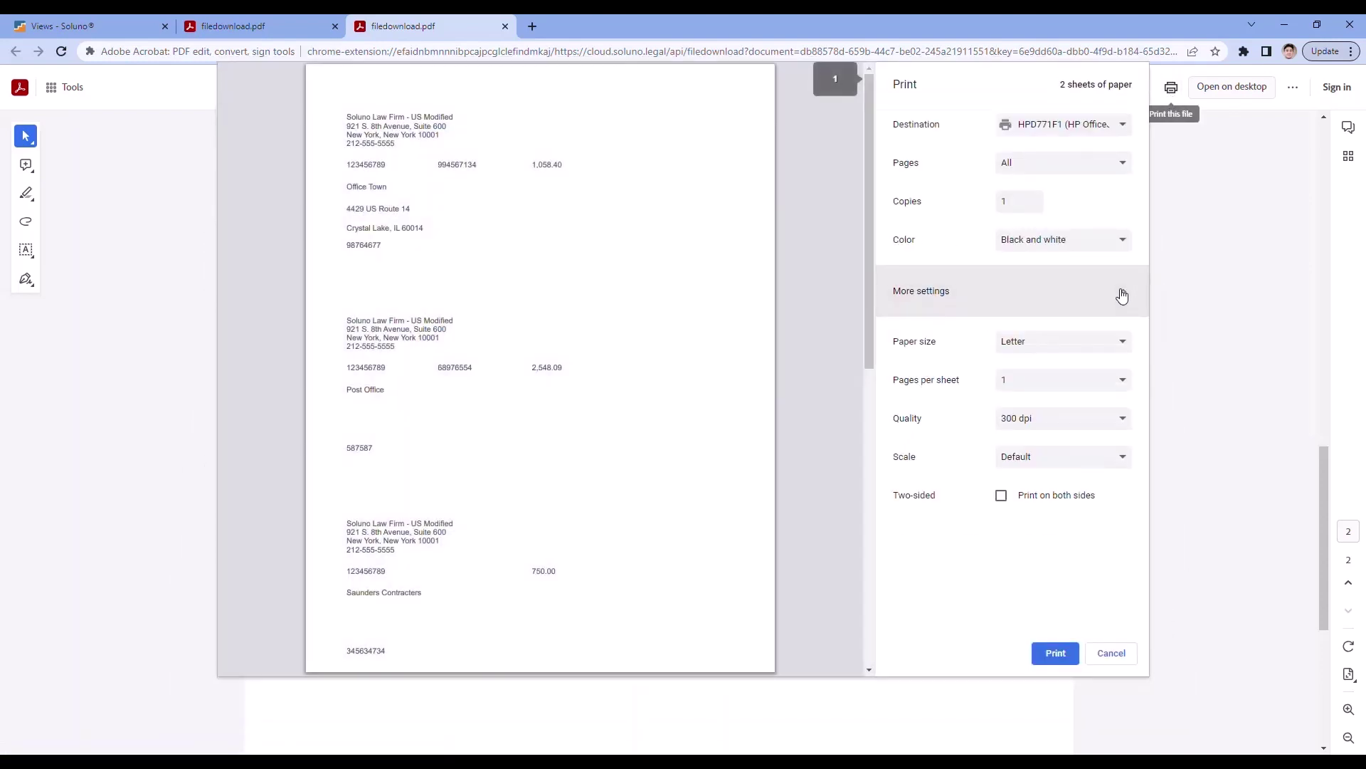
click(1024, 462)
click(1020, 488)
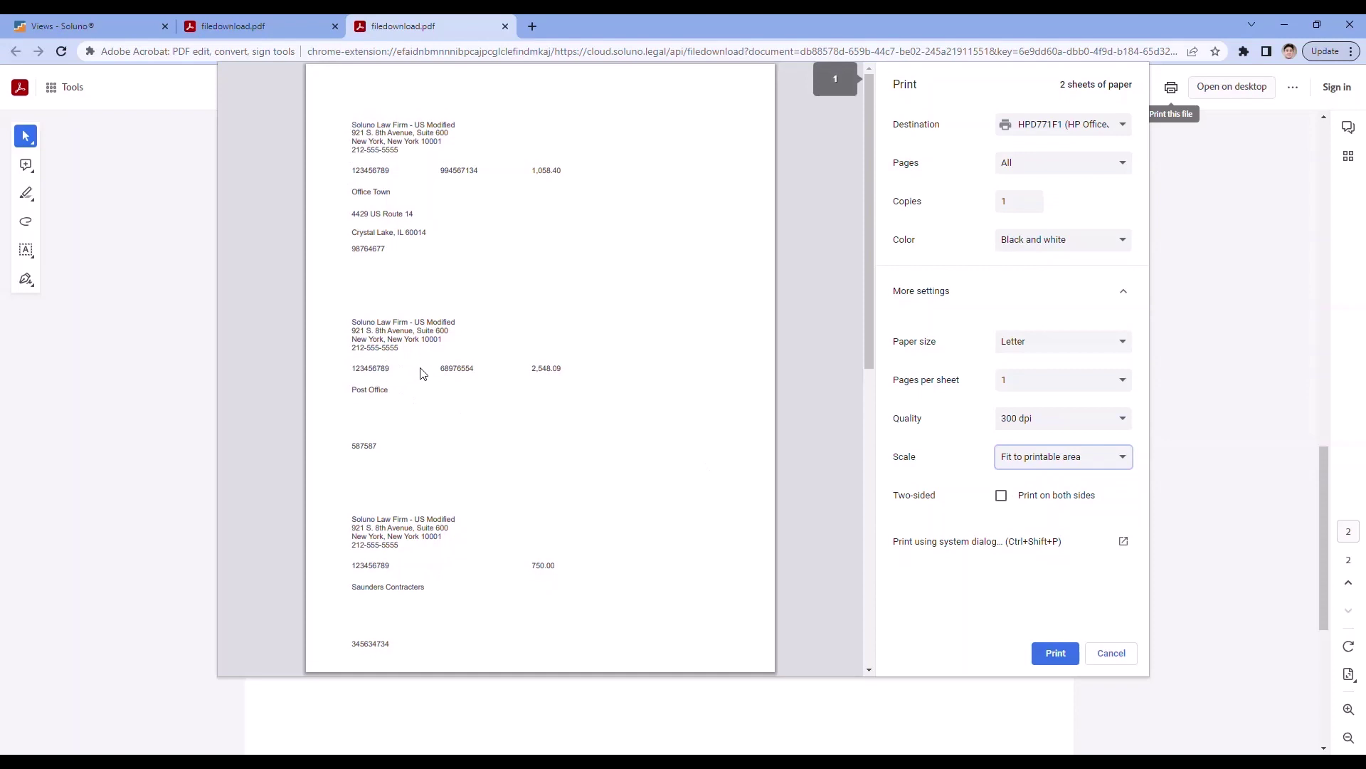
click(1067, 463)
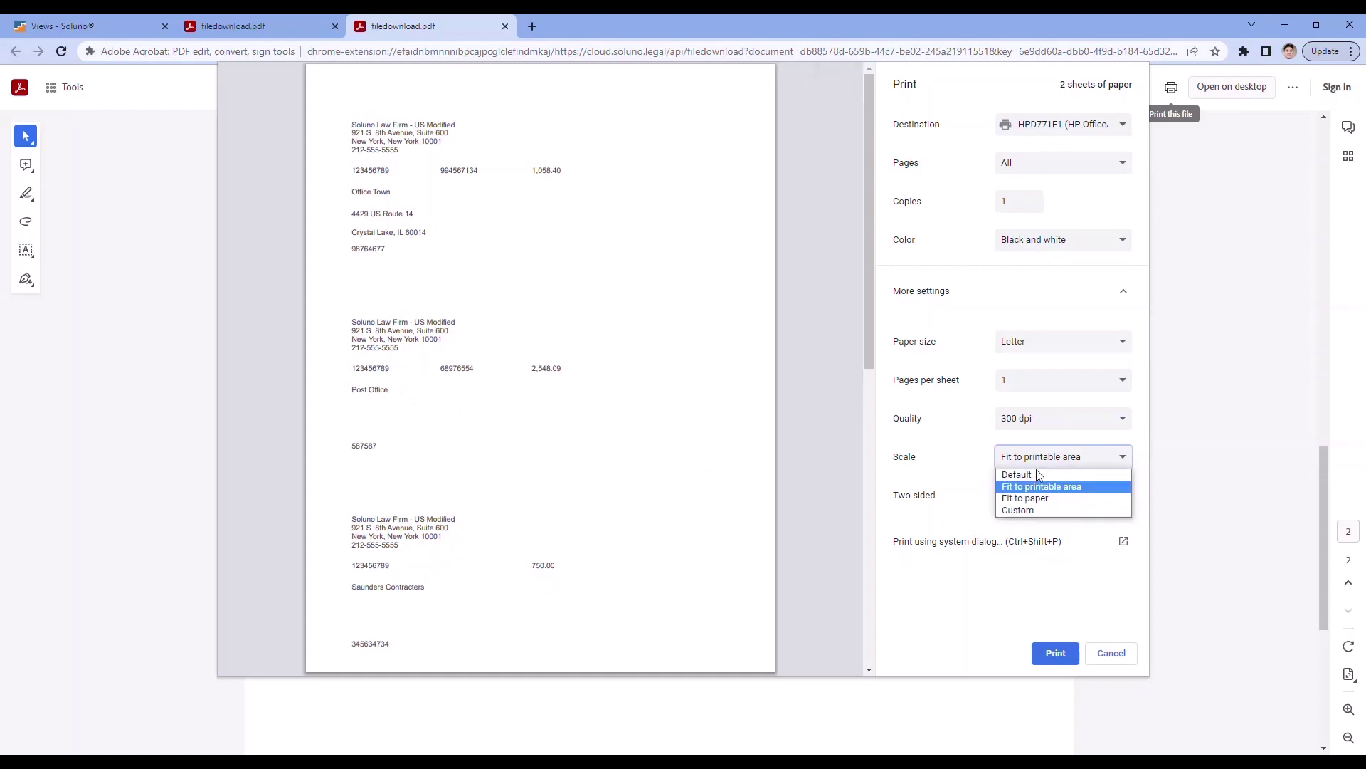
click(1037, 474)
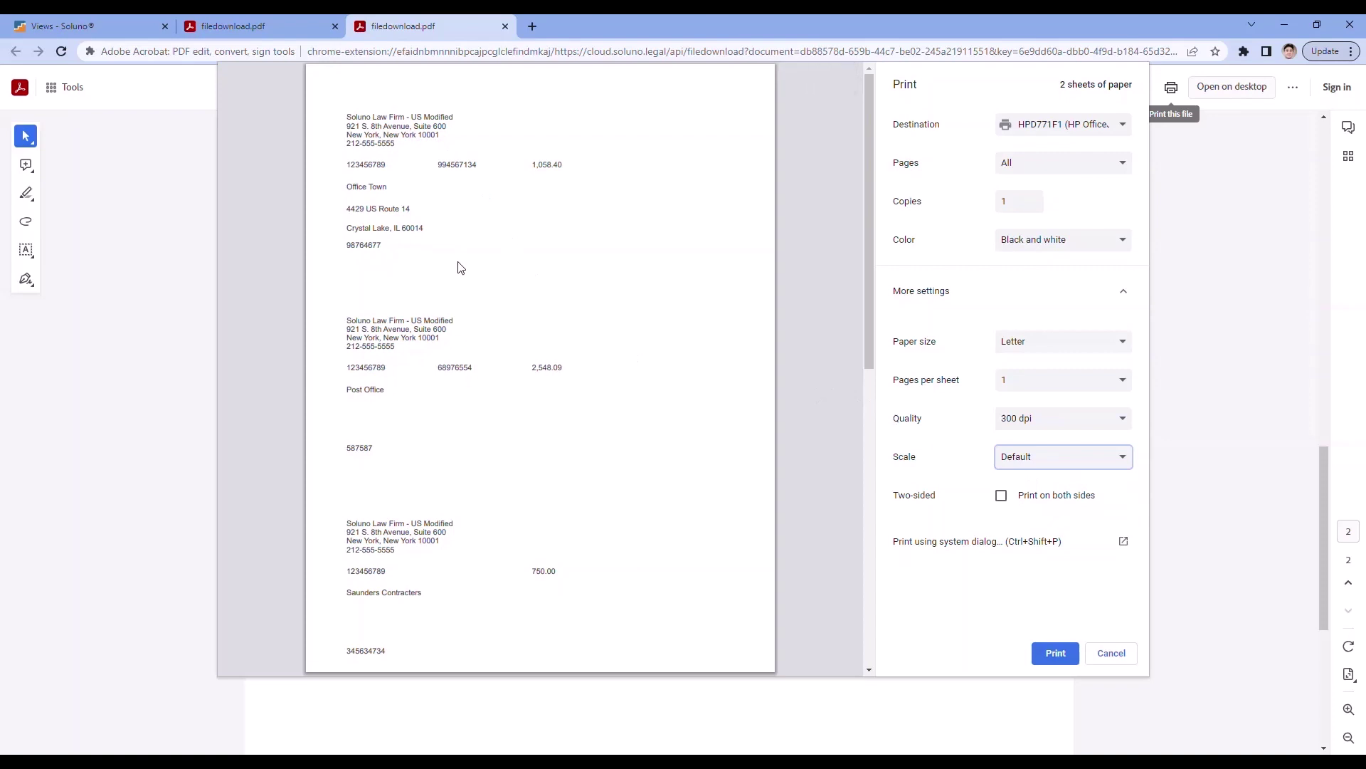
click(1111, 653)
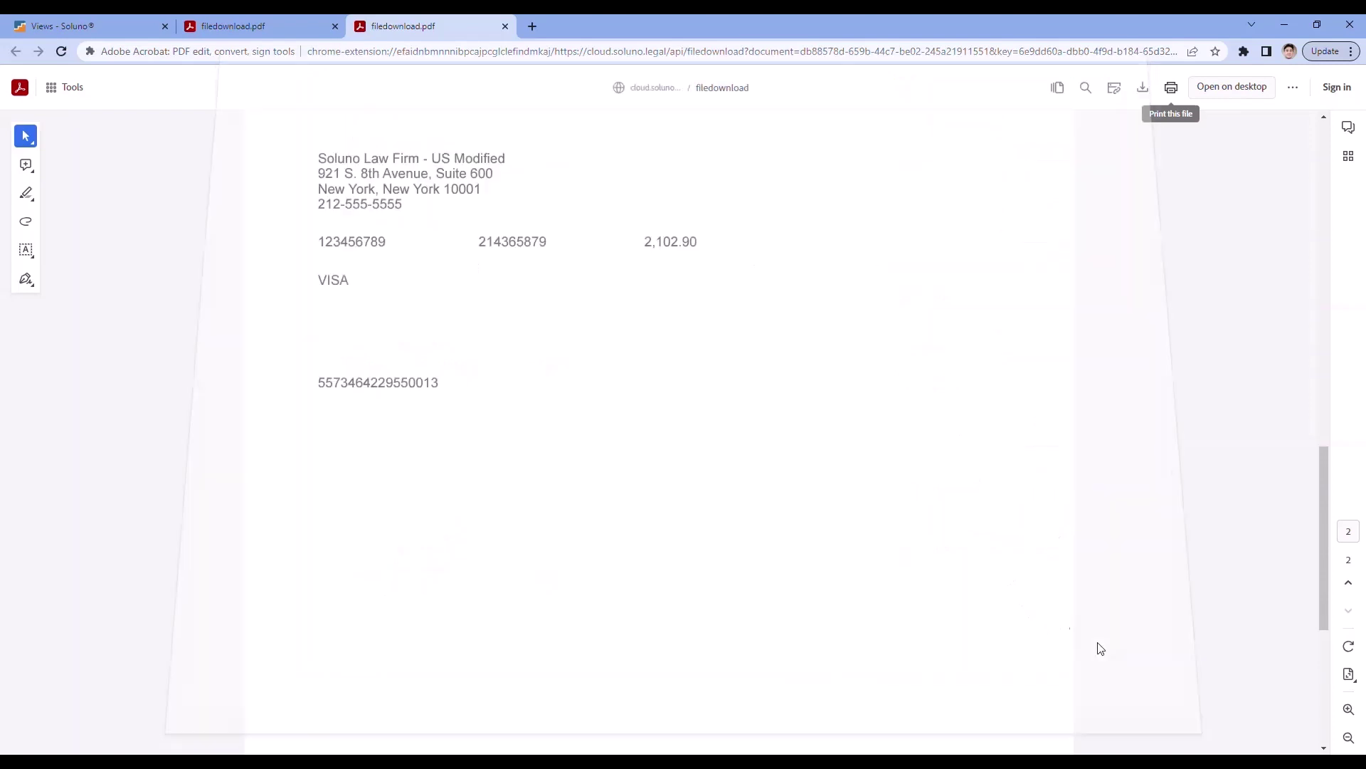
click(506, 27)
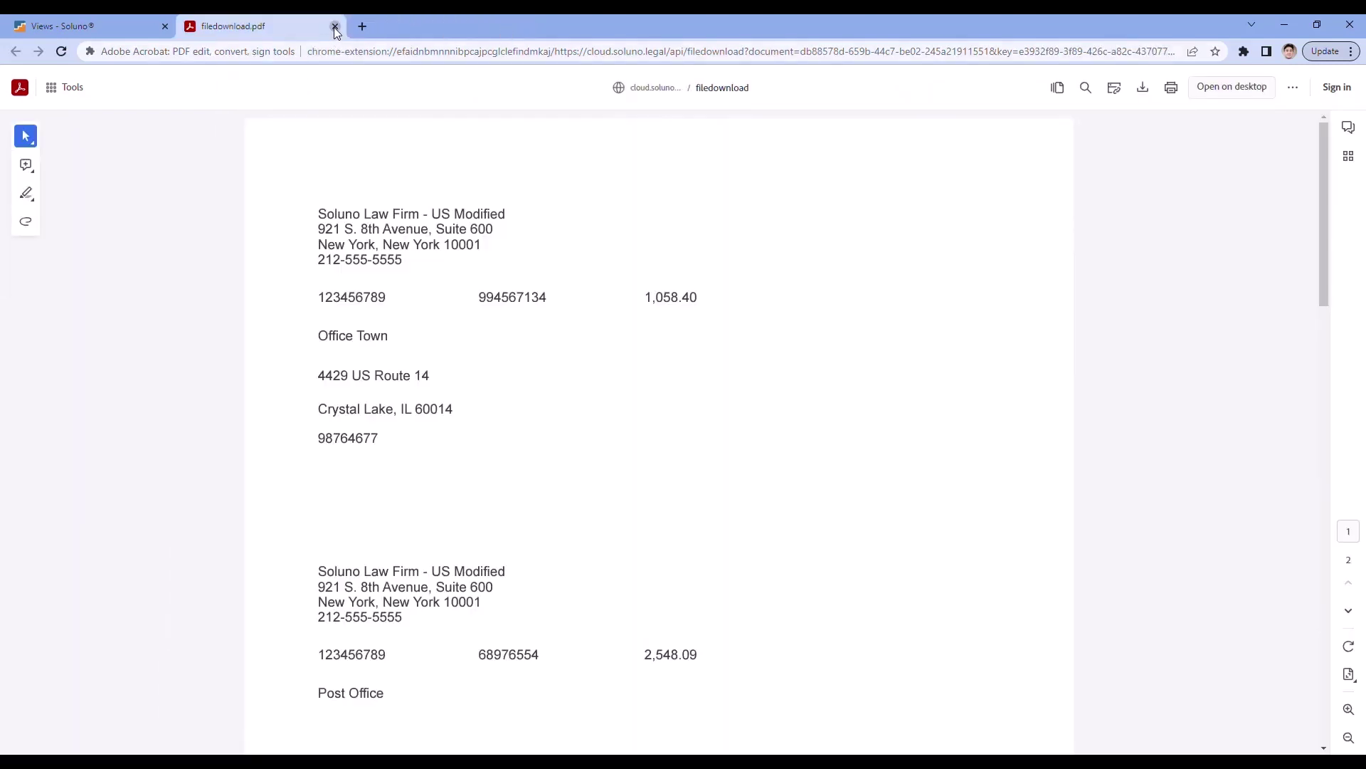
Return to Soluno and scroll to the end of the Finalized 1099 Forms history
click(334, 27)
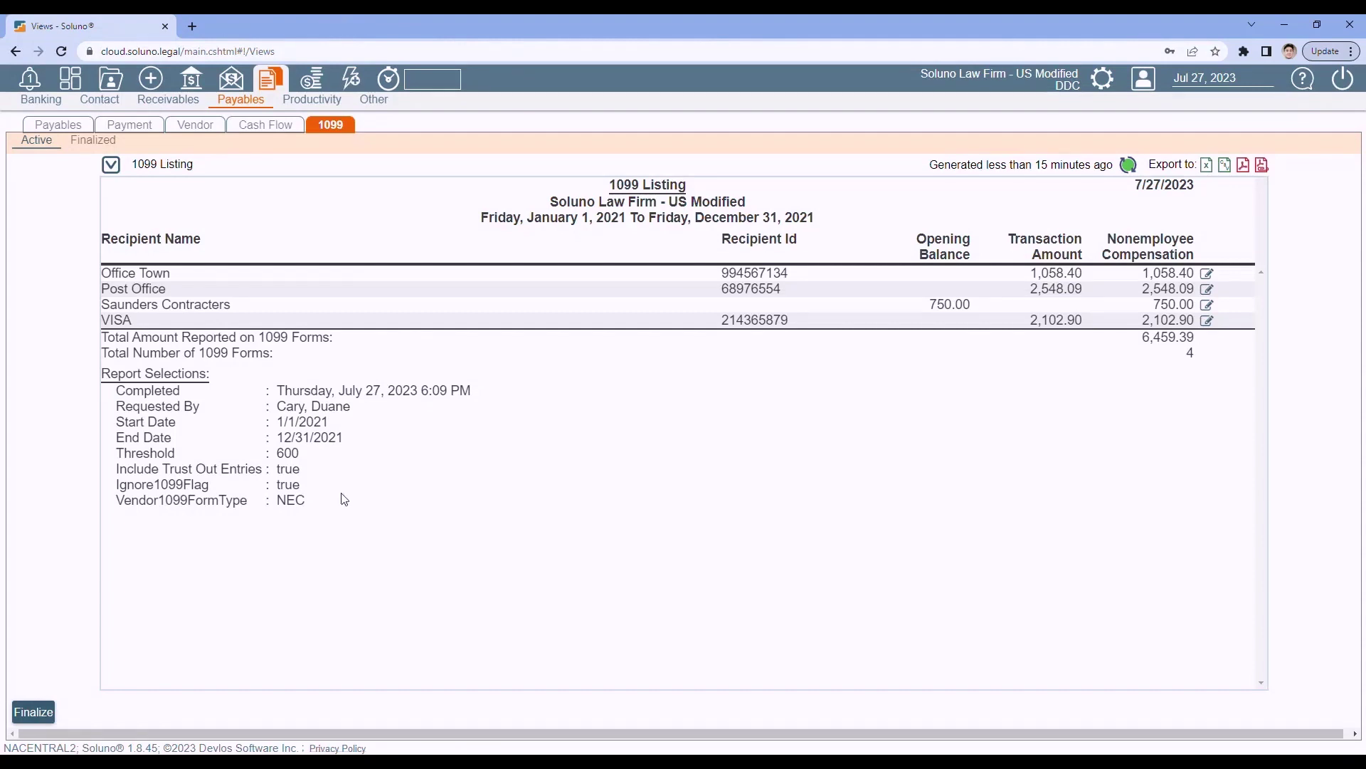
click(89, 143)
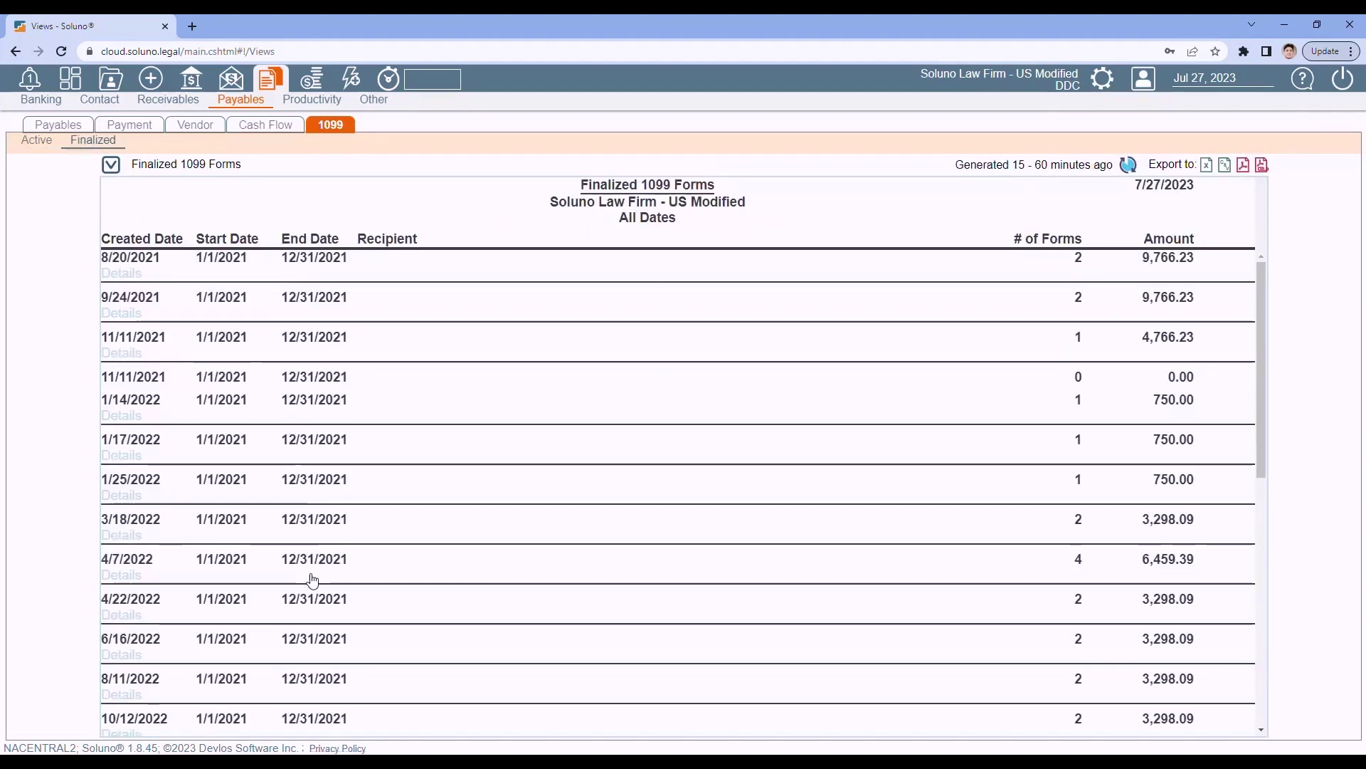
scroll(341, 498, down, 1)
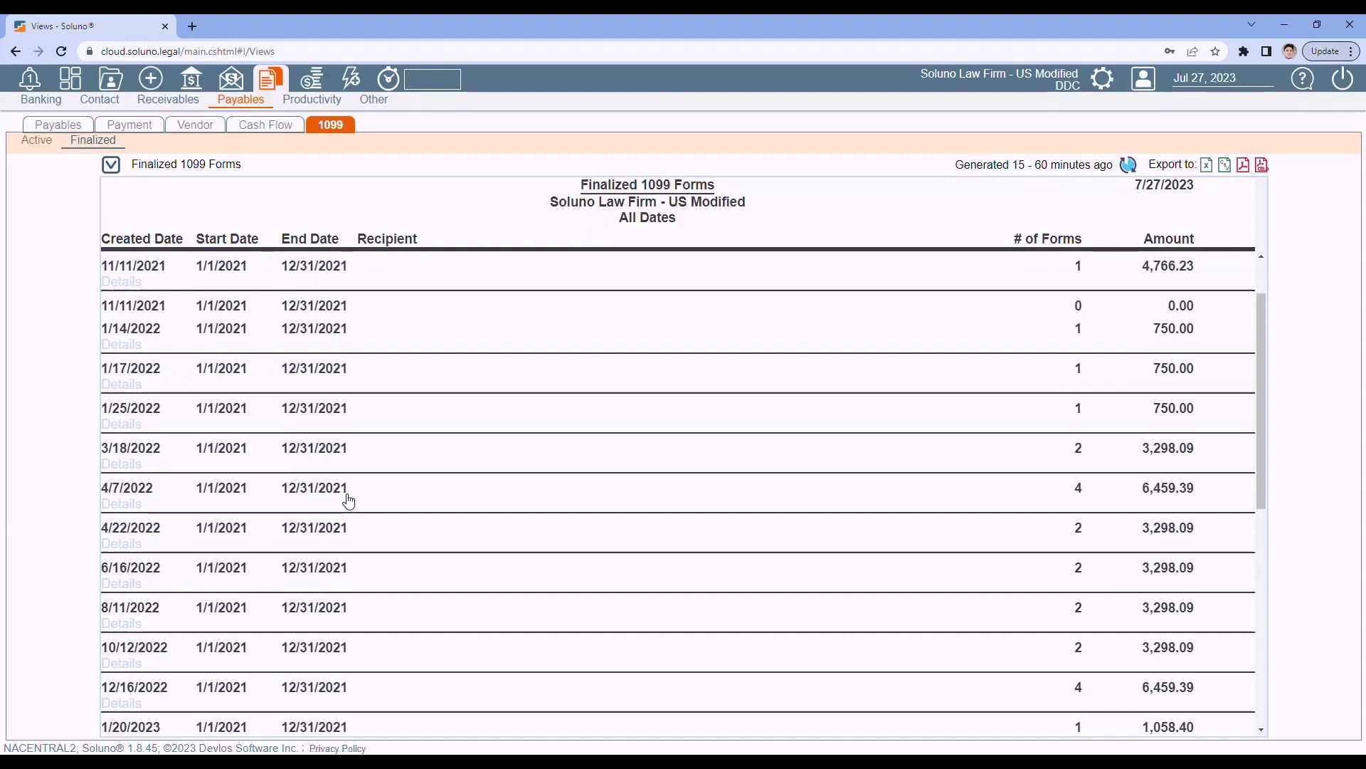
scroll(349, 502, down, 6)
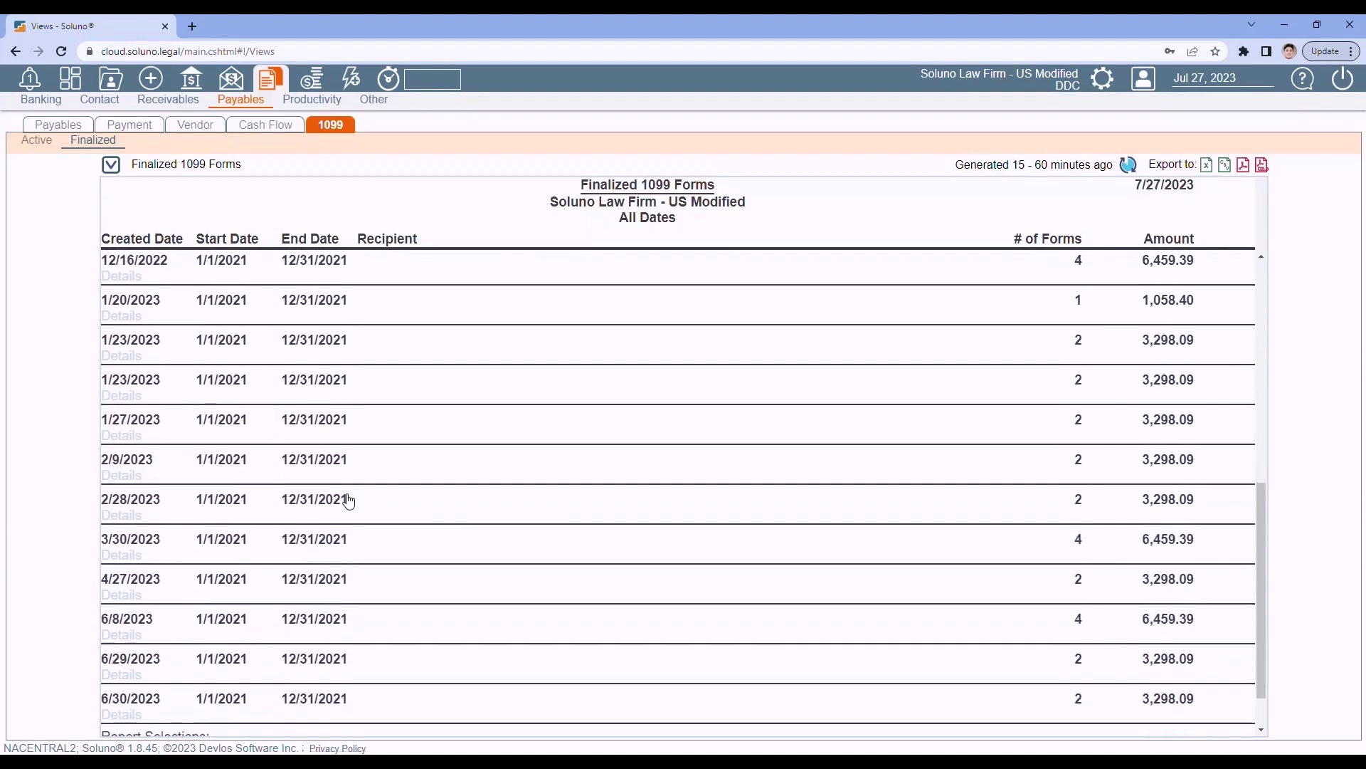
scroll(348, 502, down, 2)
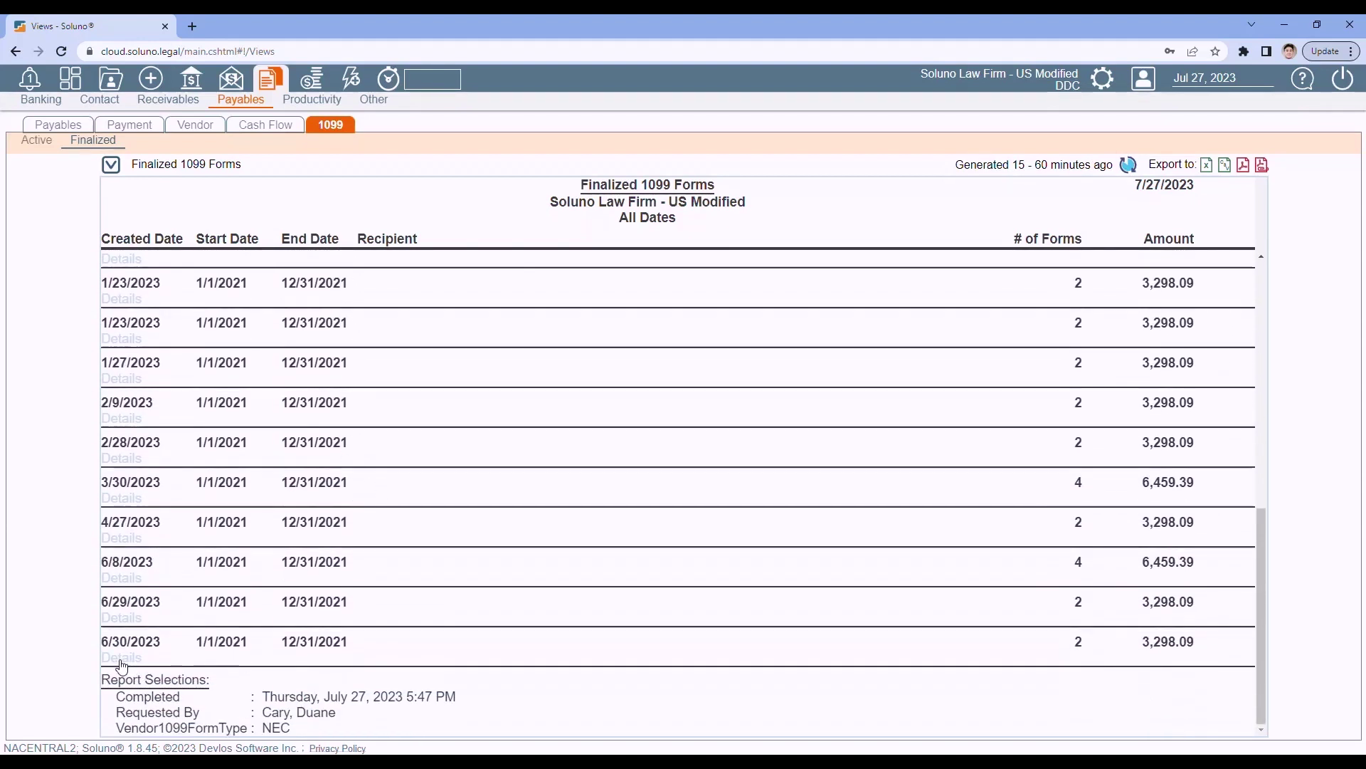
Show the 6/30/2023 batch recipients, then download and open the Post Office 1099 form
click(122, 664)
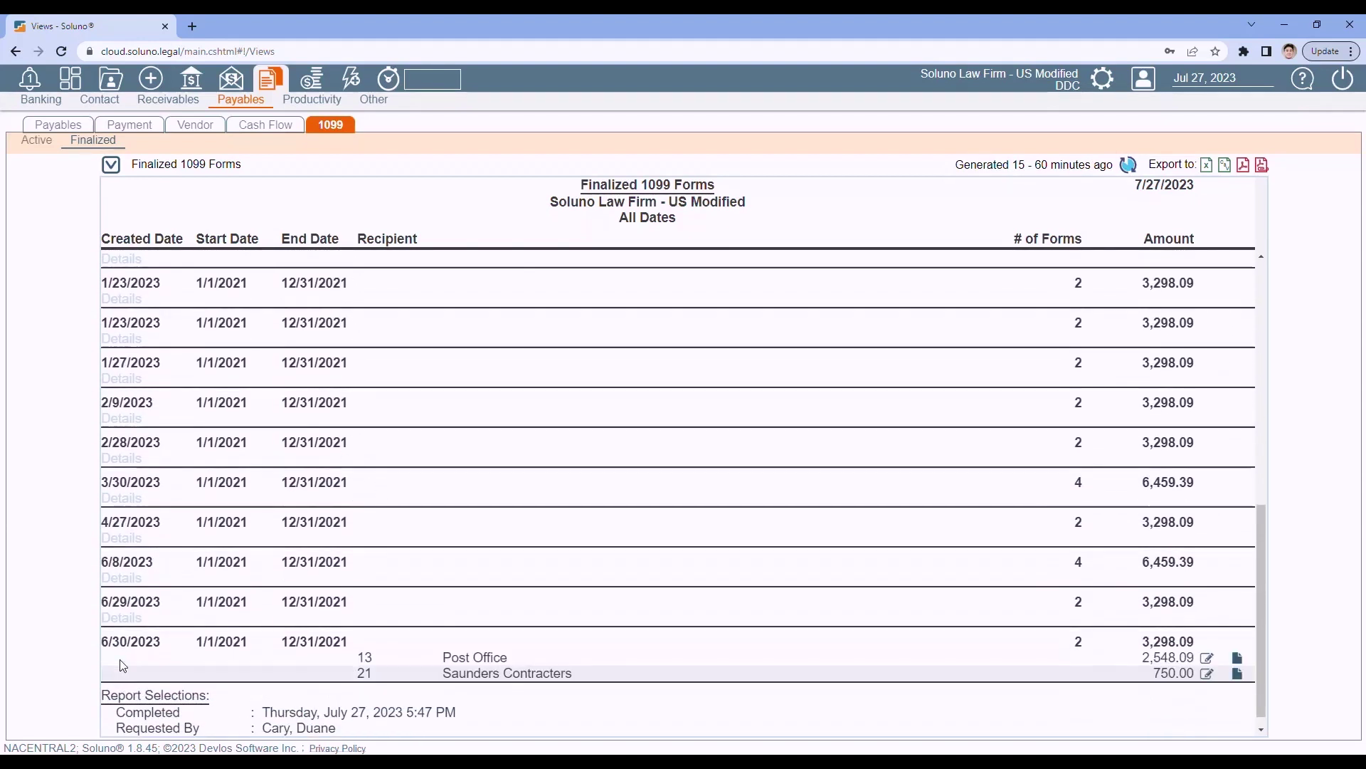
click(1237, 661)
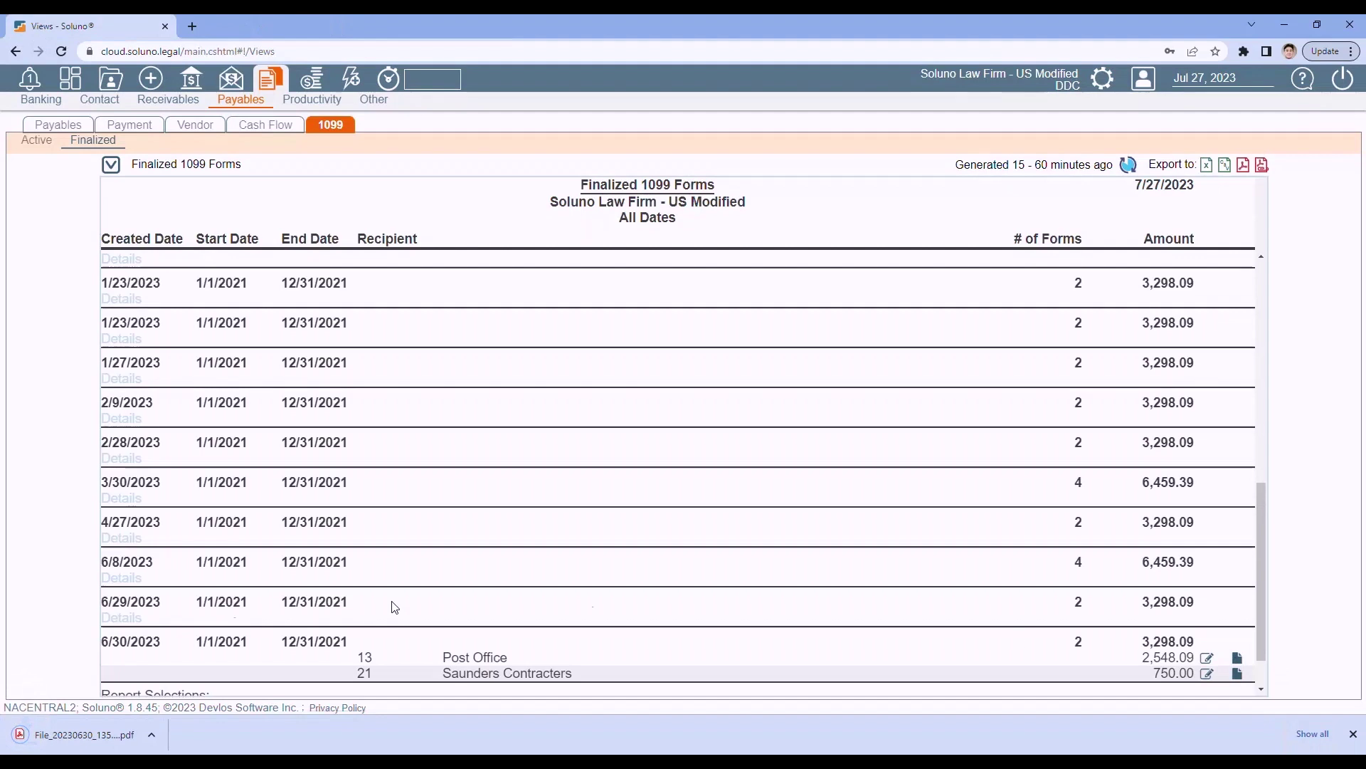
click(59, 736)
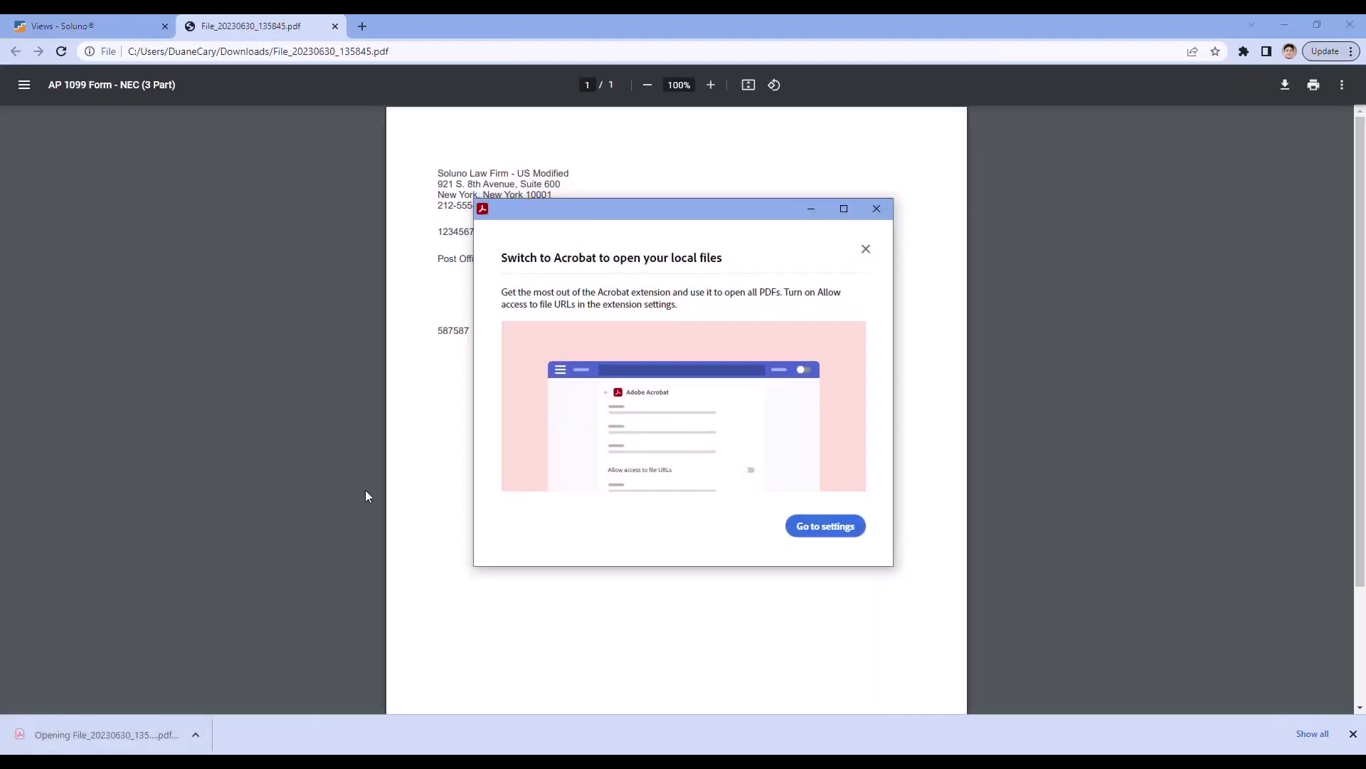
Dismiss the Acrobat prompt, review the Post Office 1099-NEC form, and close its tab
click(876, 208)
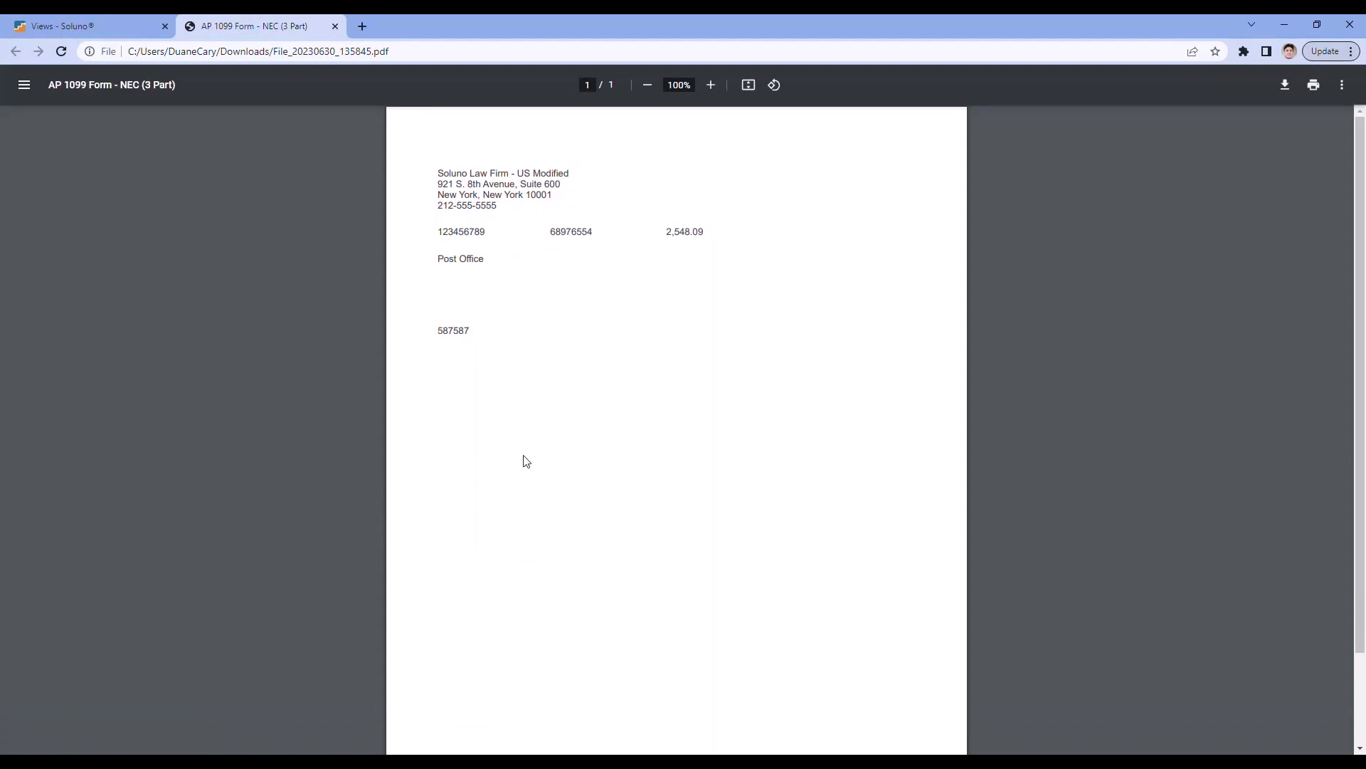
click(335, 27)
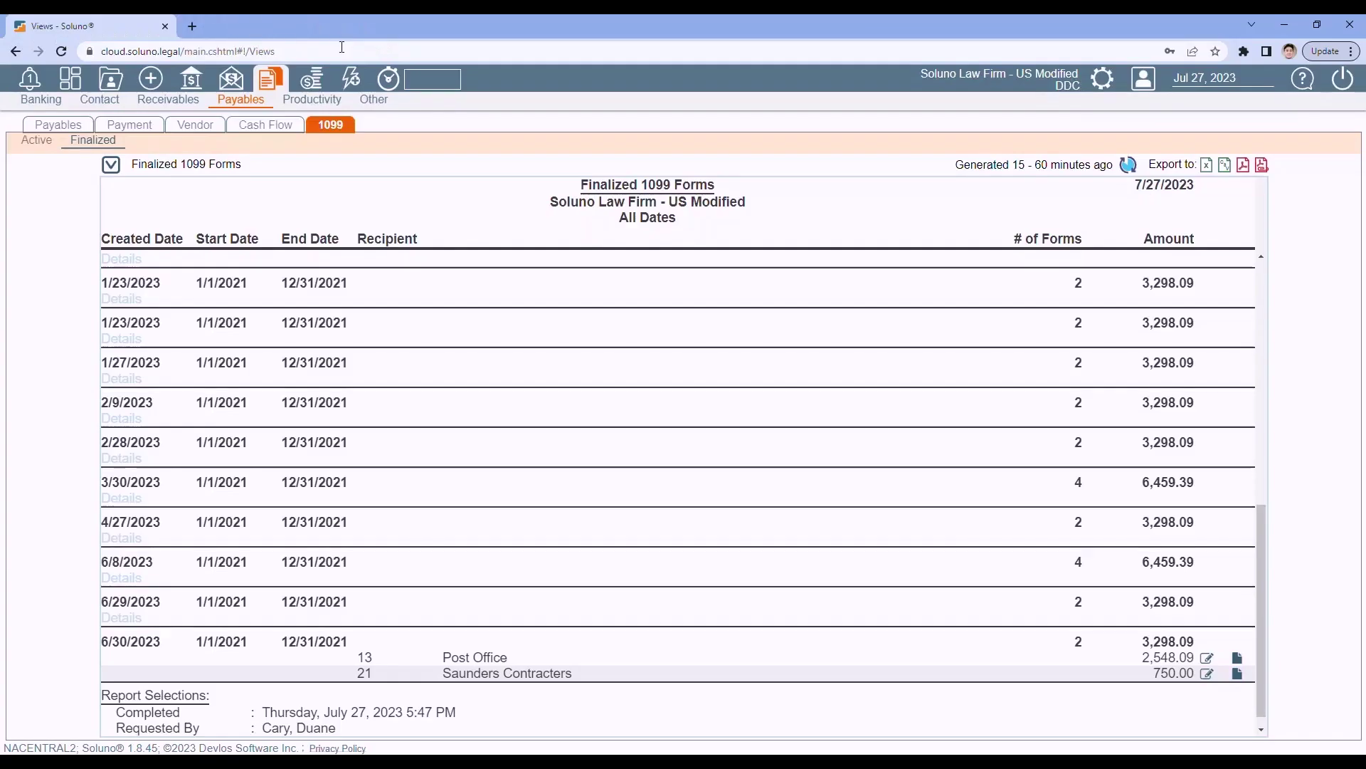
Show the Active 1099 Listing, then move to Financials' blank Journal Entry form
click(37, 141)
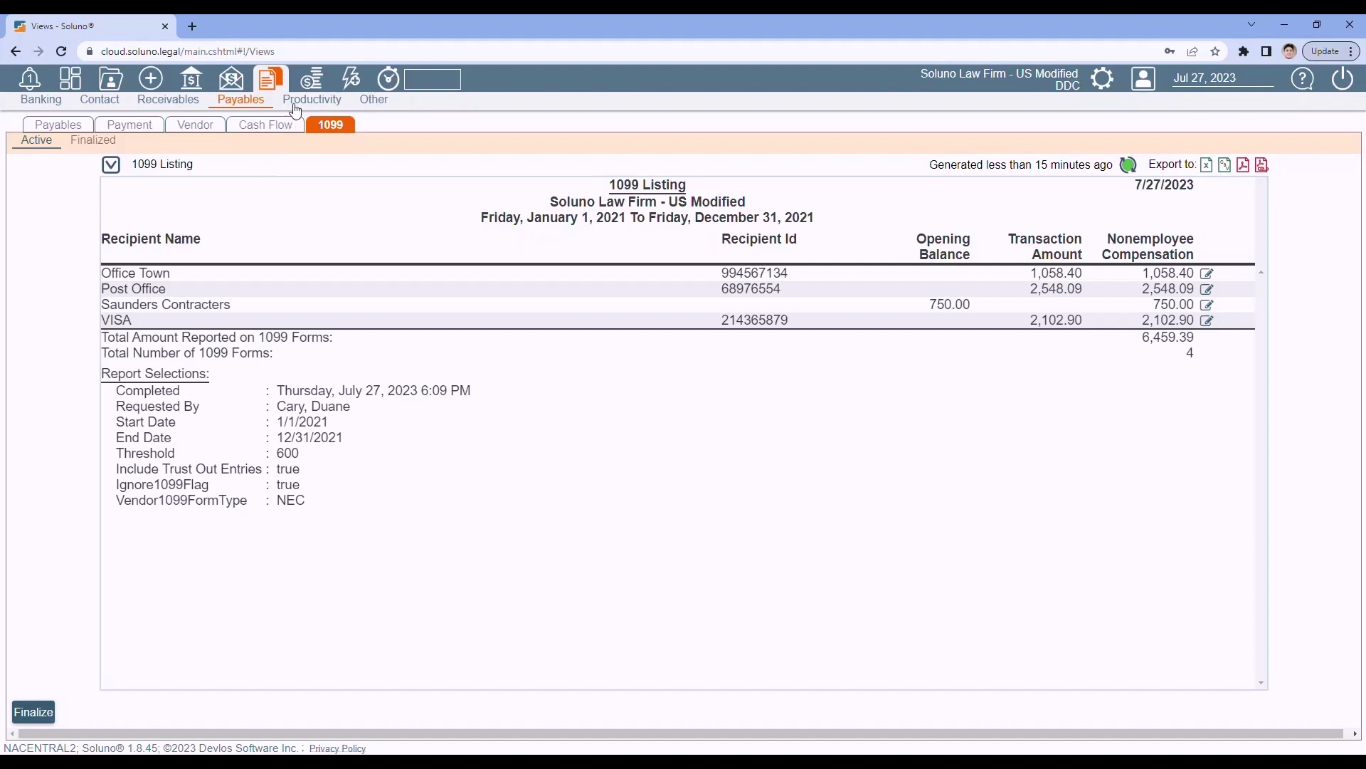
click(306, 83)
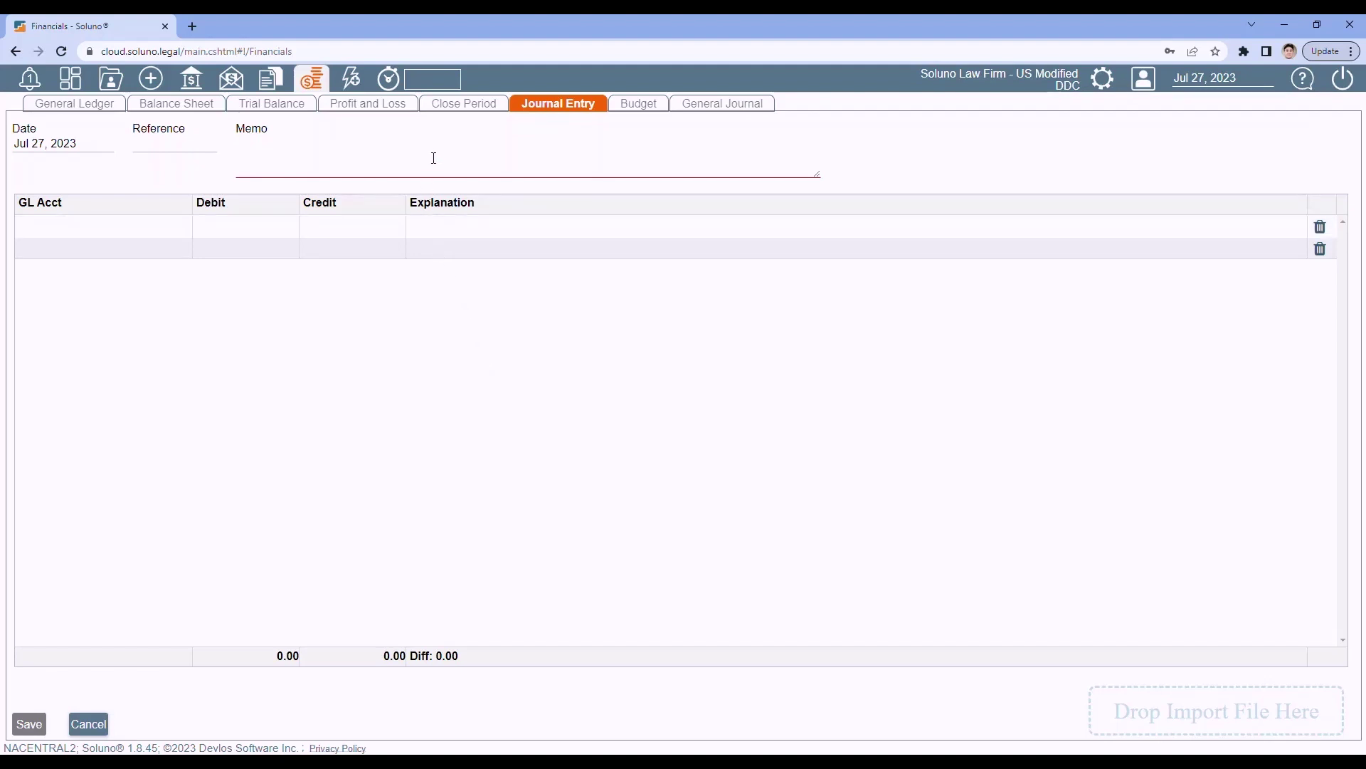
Close the period ending Dec 31, 2022 together with the fiscal year, then start a new Transfer entry
click(447, 107)
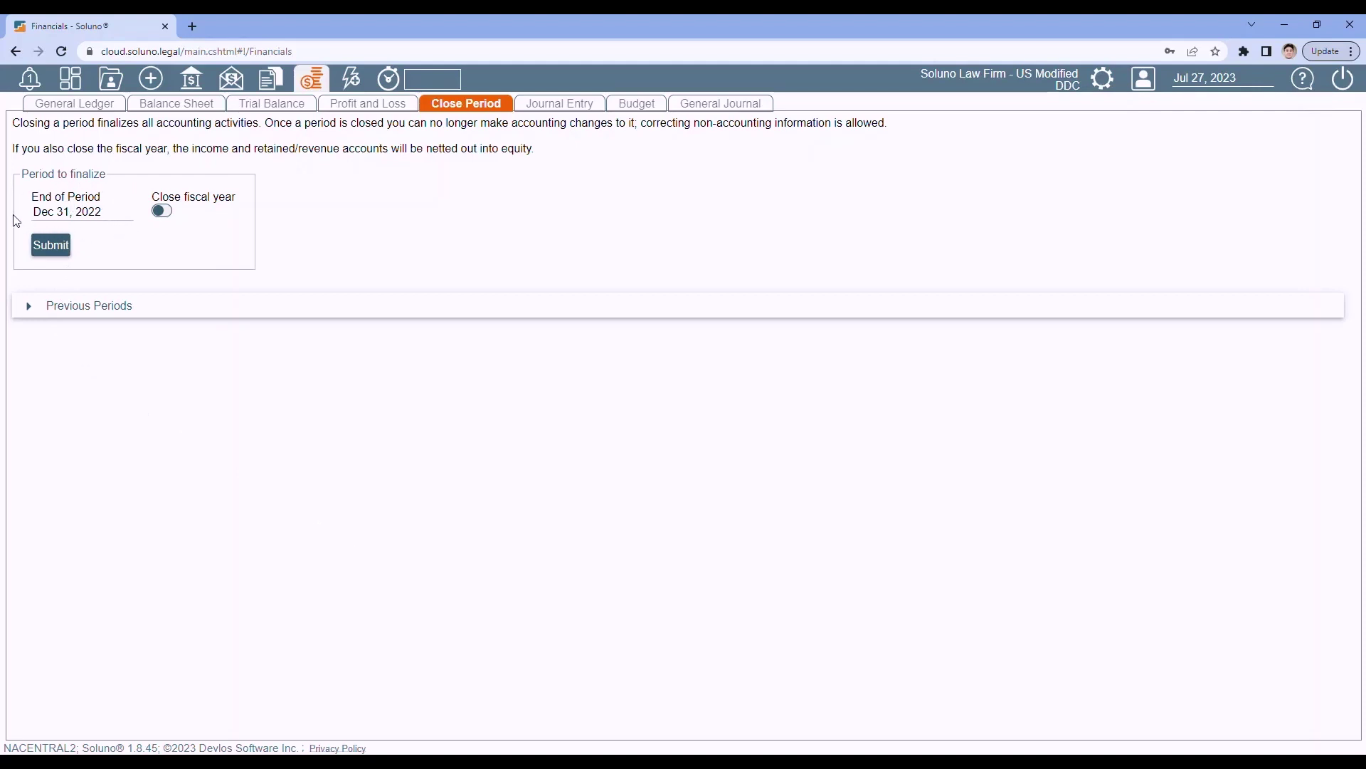
click(163, 211)
click(48, 245)
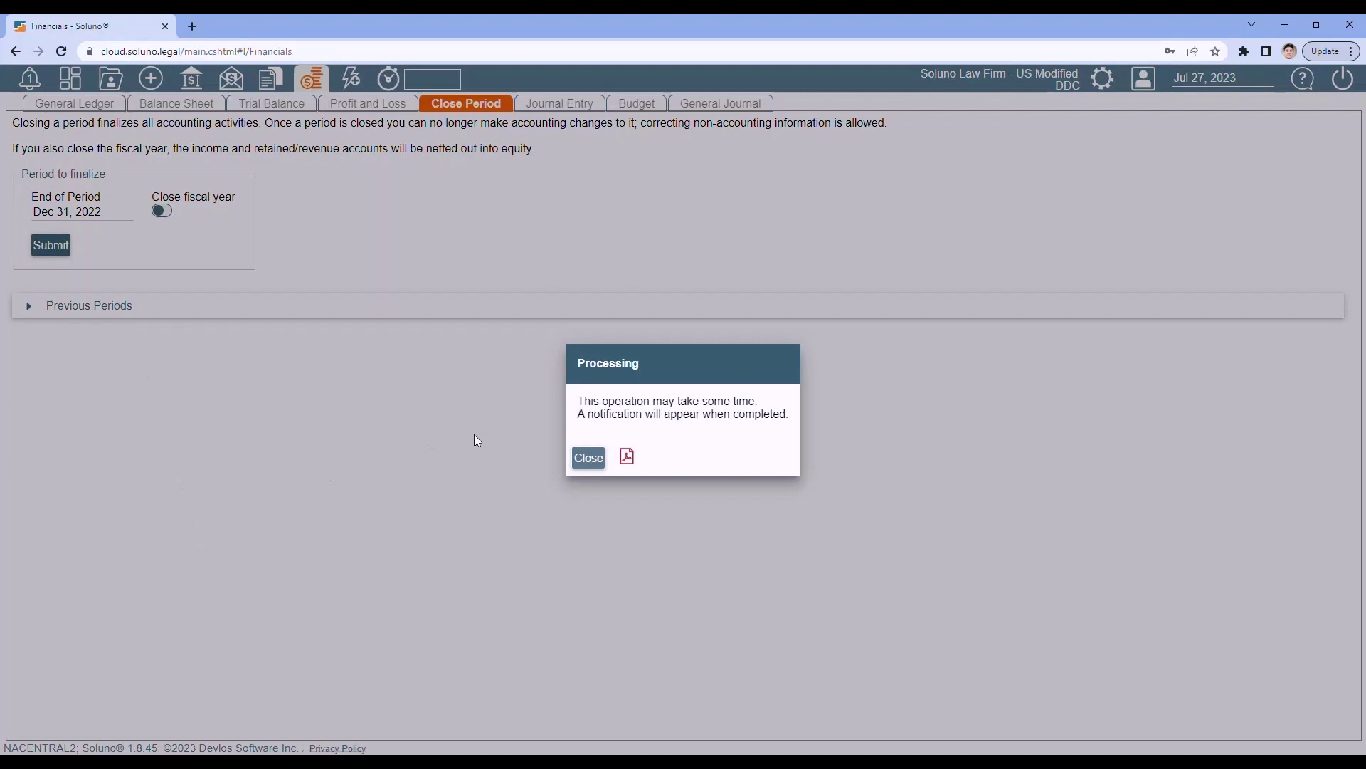
click(590, 458)
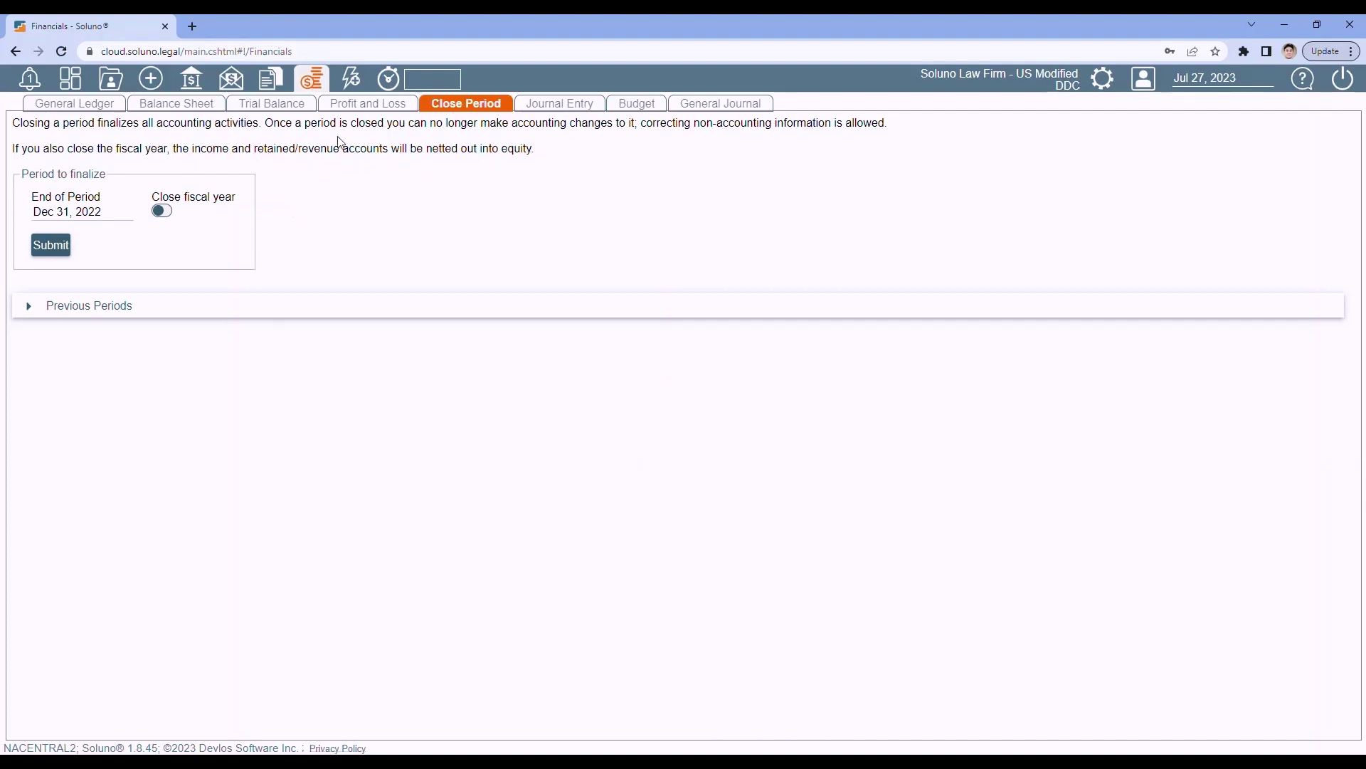
click(155, 84)
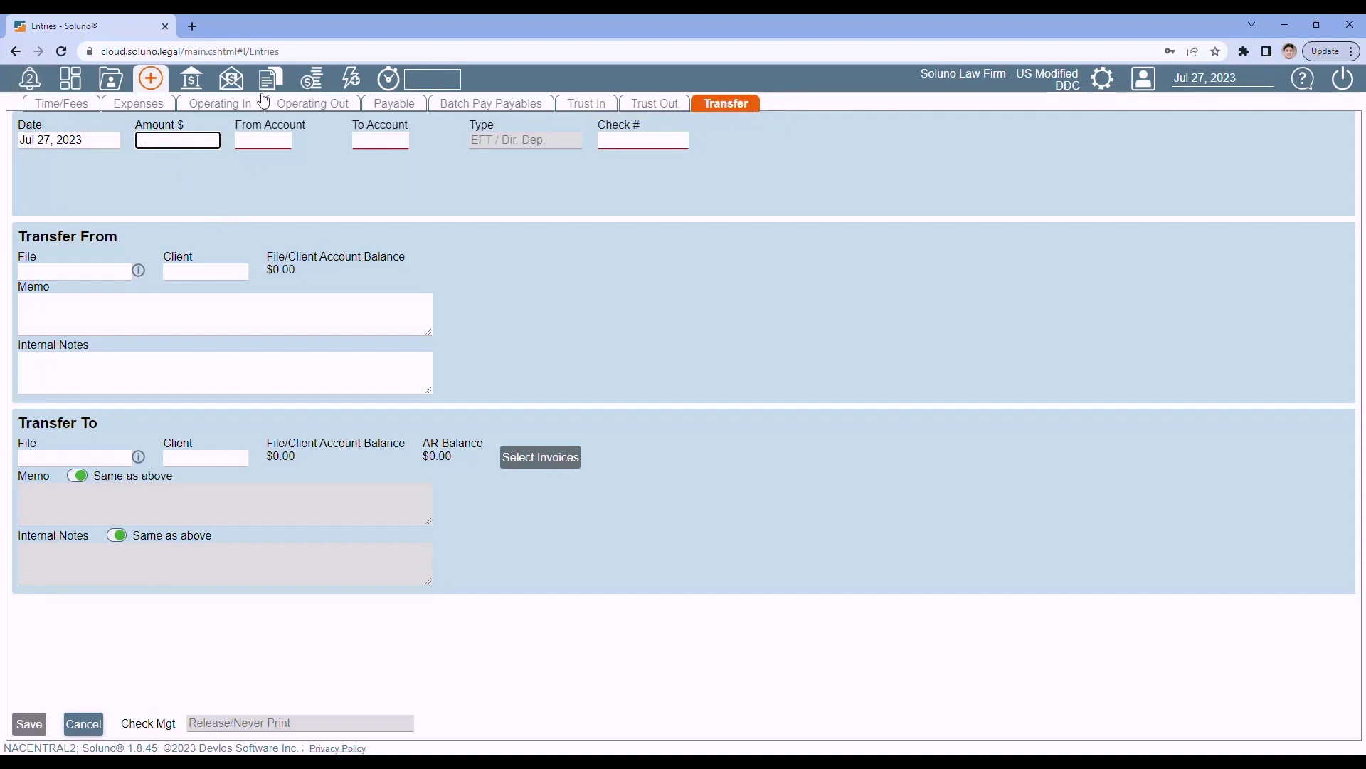
Back on Close Period, list the previous periods and open December 2022's Fiscal Year Adjustments entry (4,147.50)
click(311, 79)
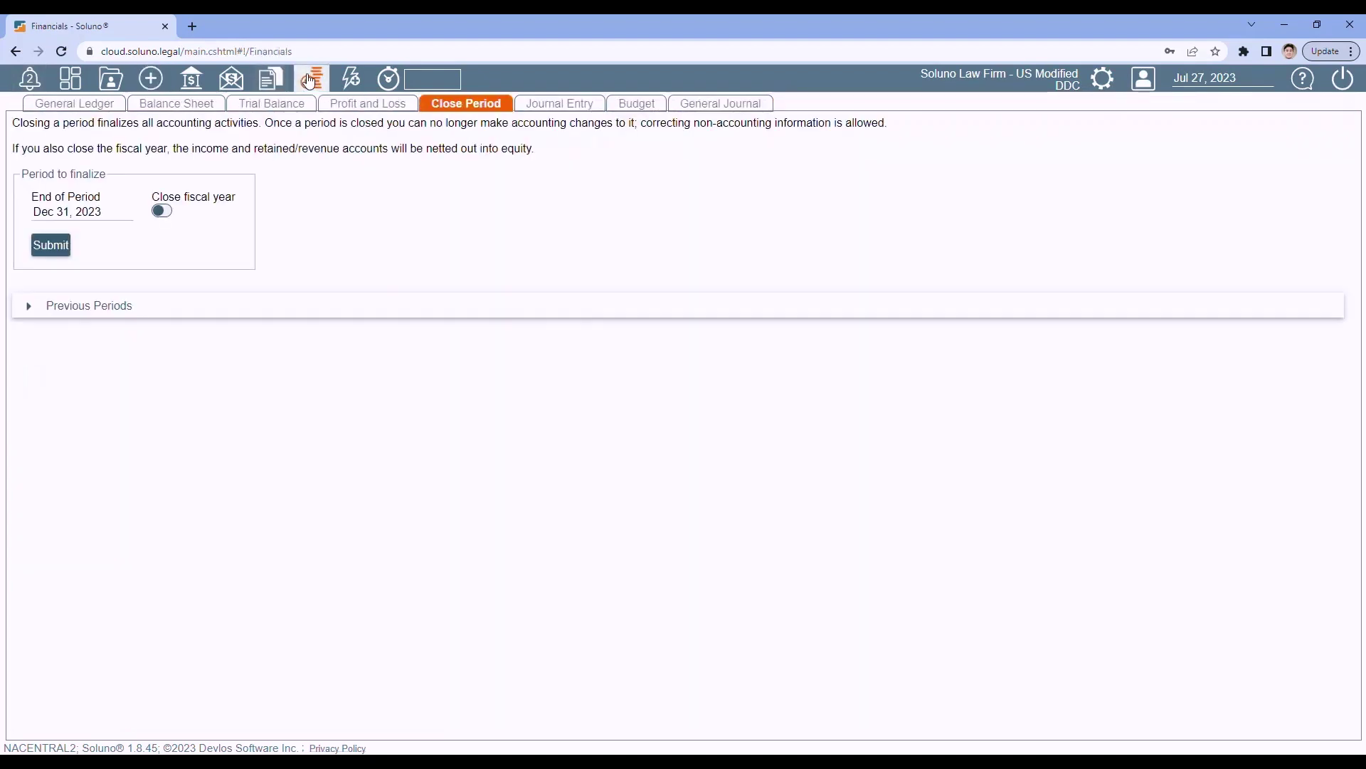
click(28, 305)
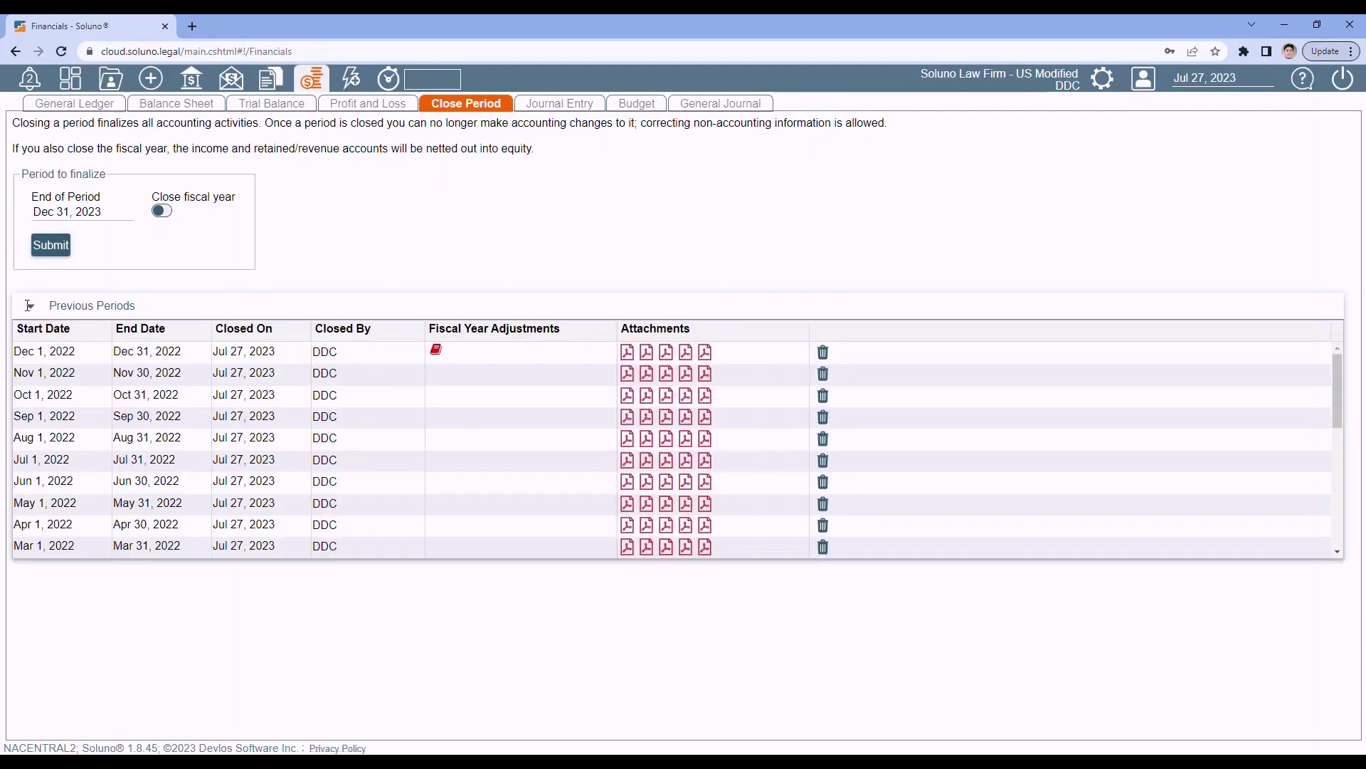
click(436, 351)
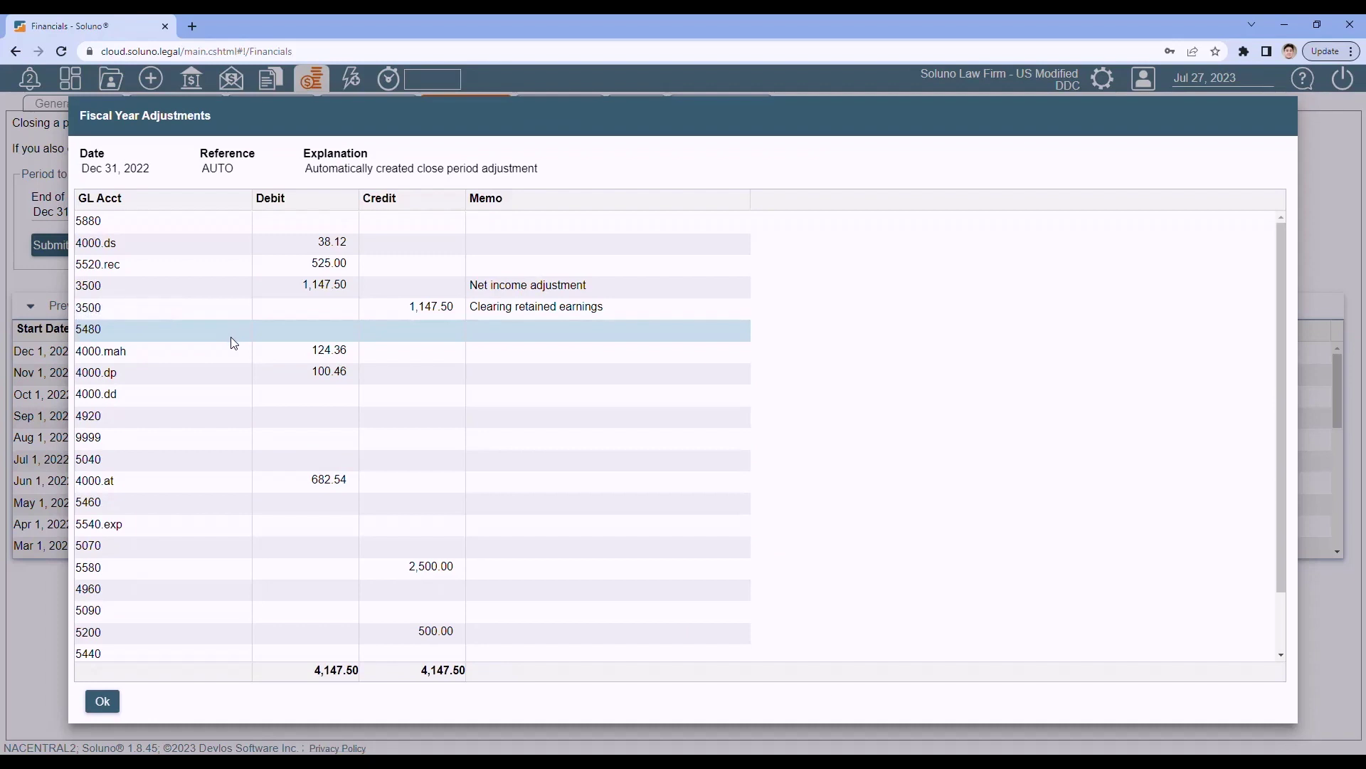
scroll(230, 336, down, 1)
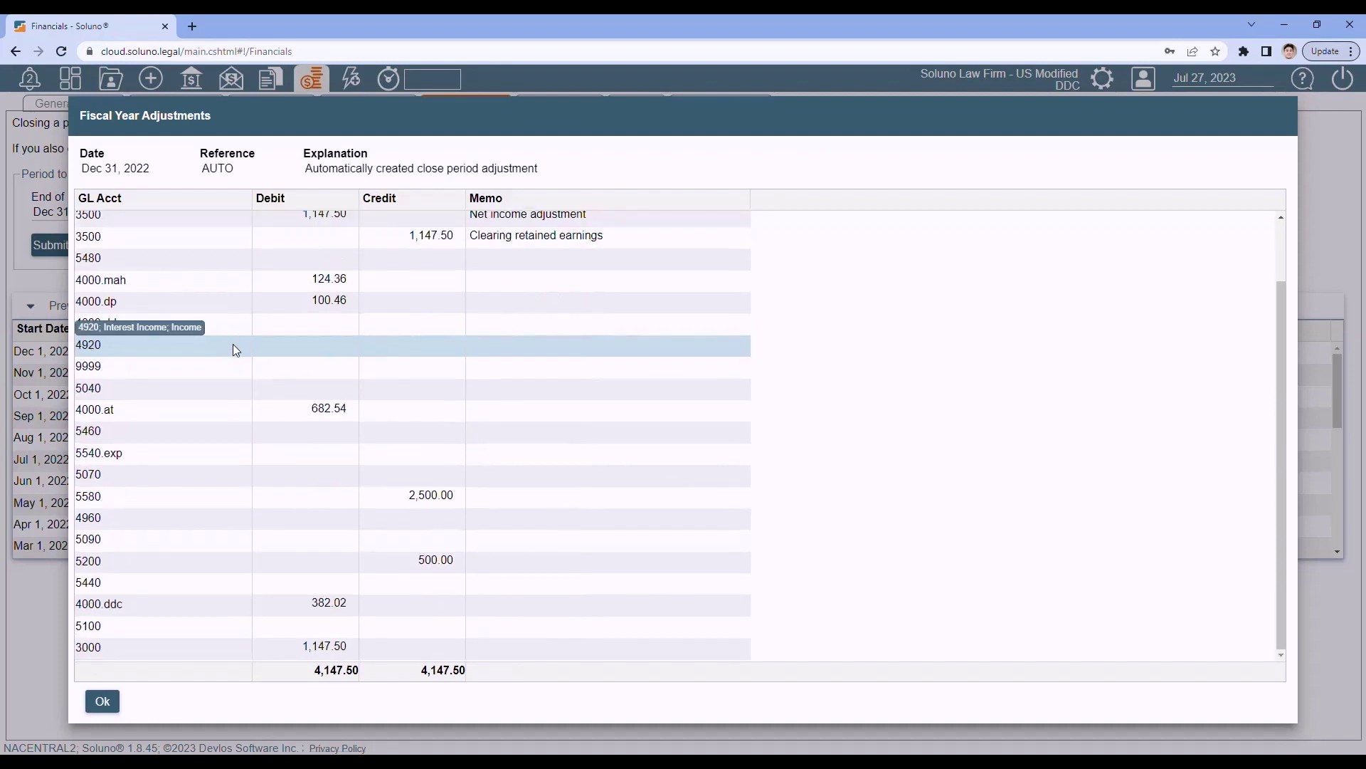
scroll(207, 501, up, 1)
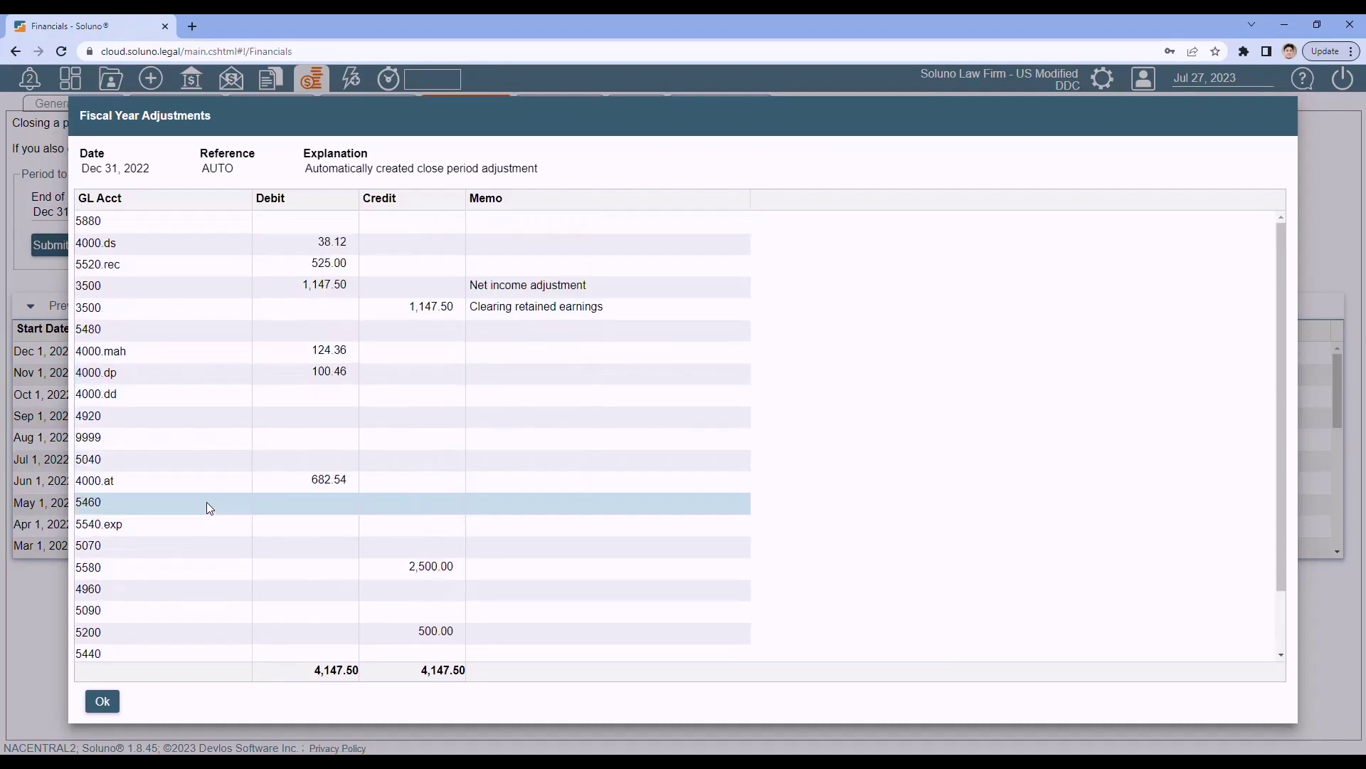
mouse_move(206, 501)
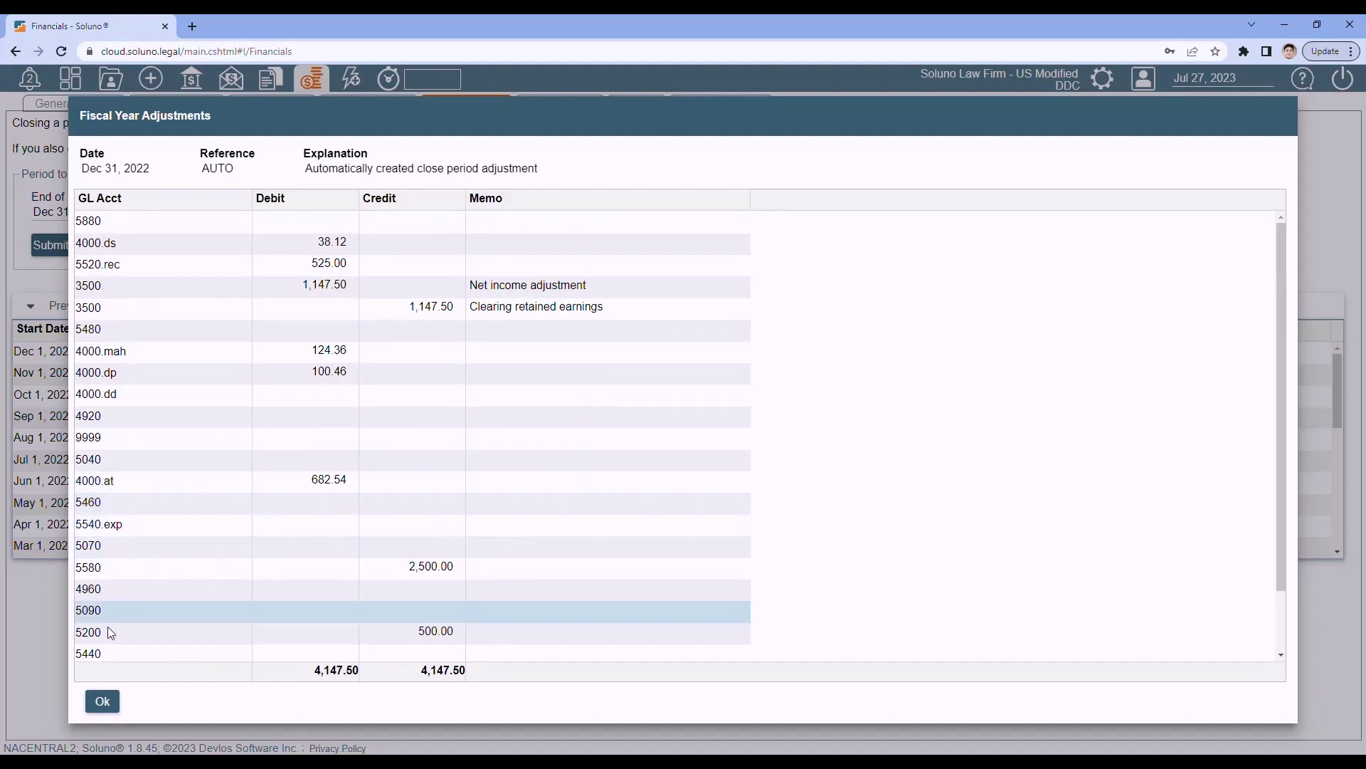
click(104, 701)
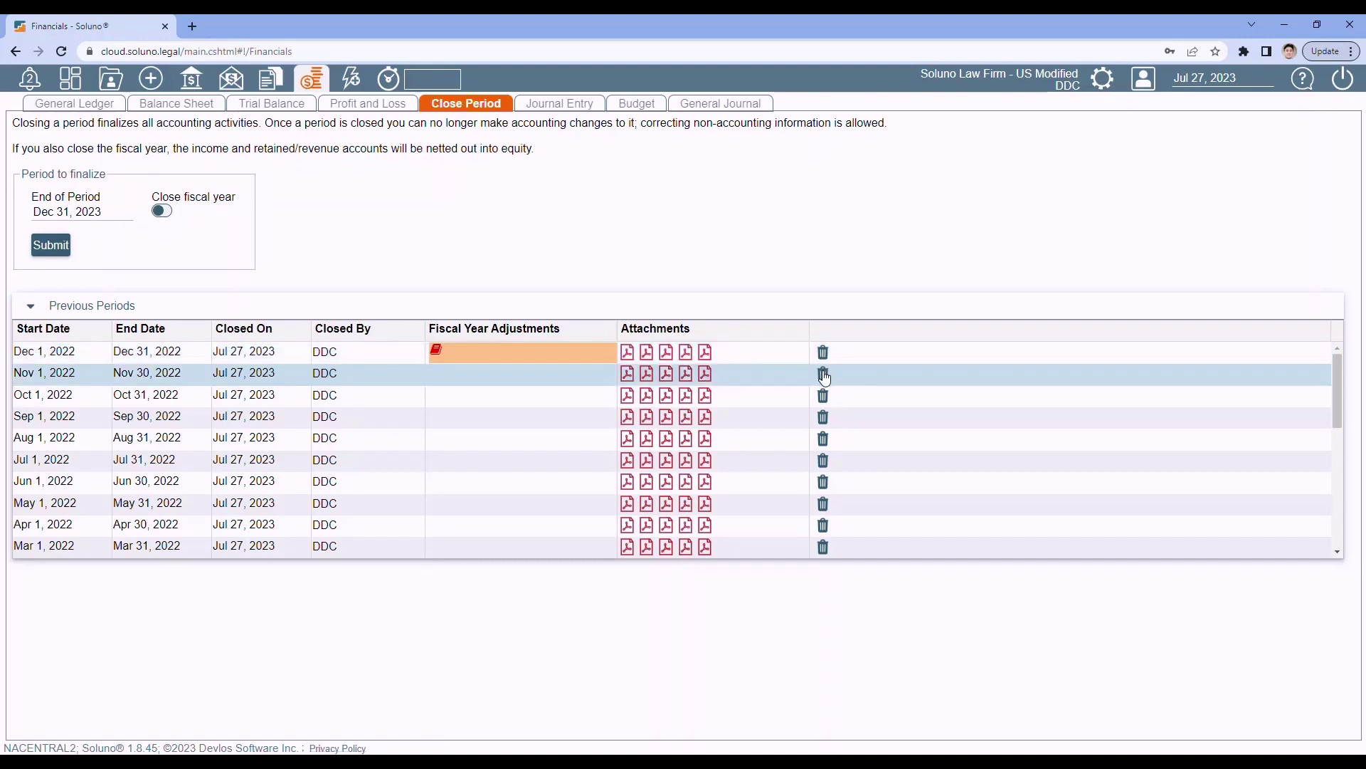
Reopen November 2022, removing it and December 2022 from the closed periods
click(824, 375)
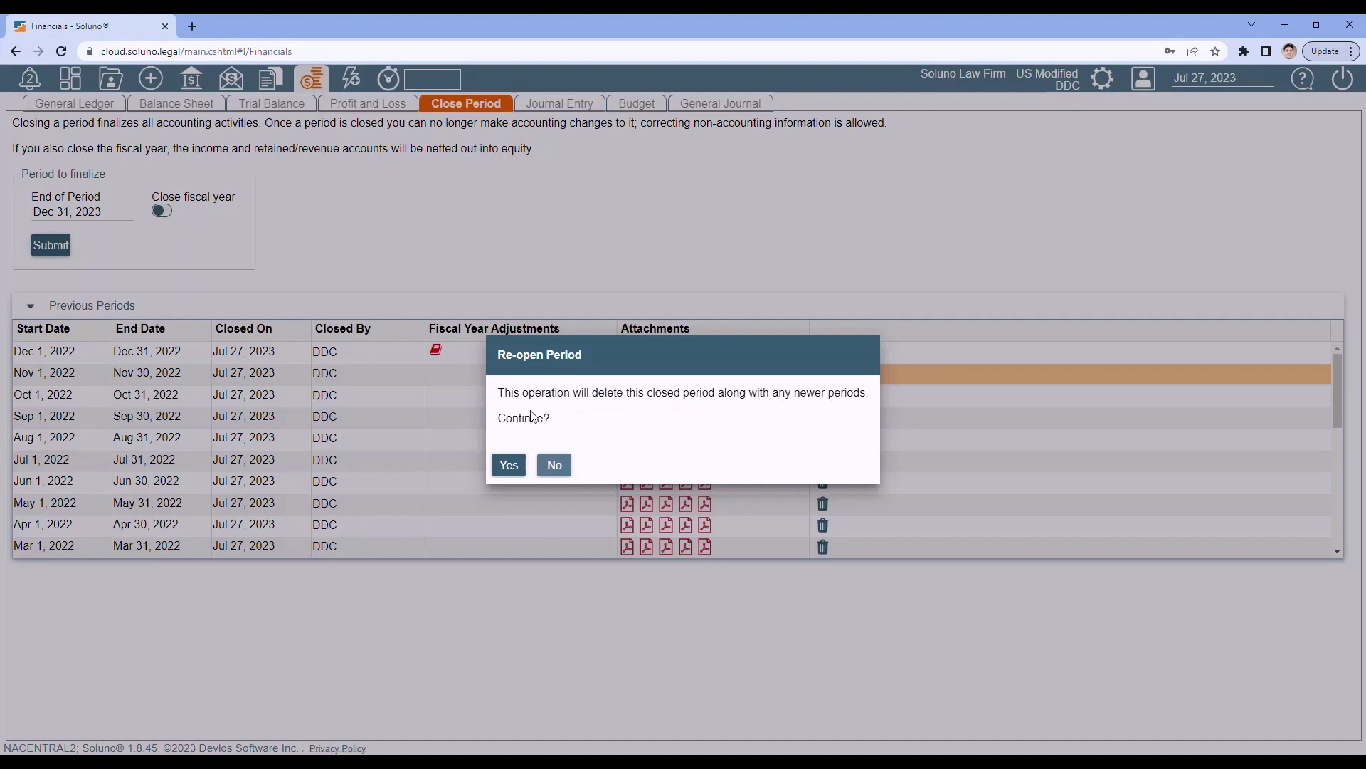
click(508, 468)
click(508, 467)
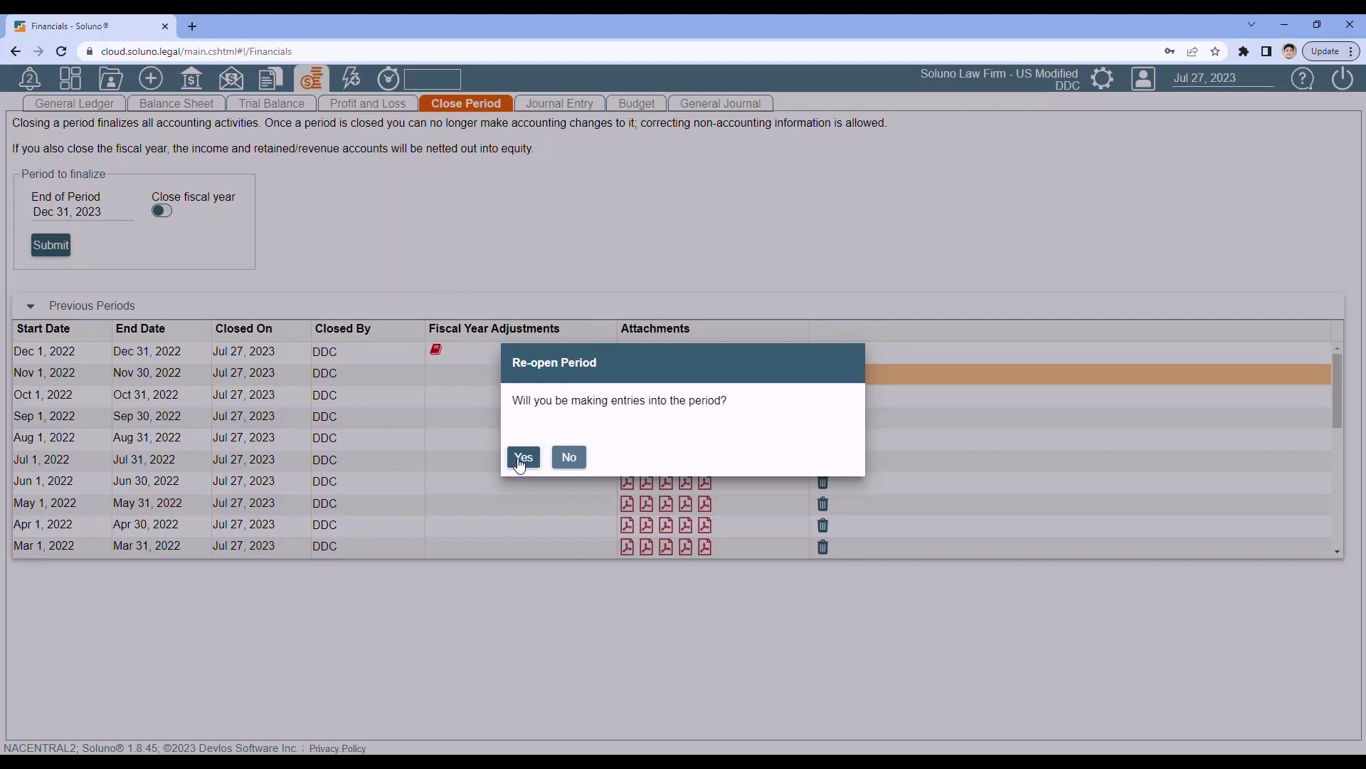
click(520, 463)
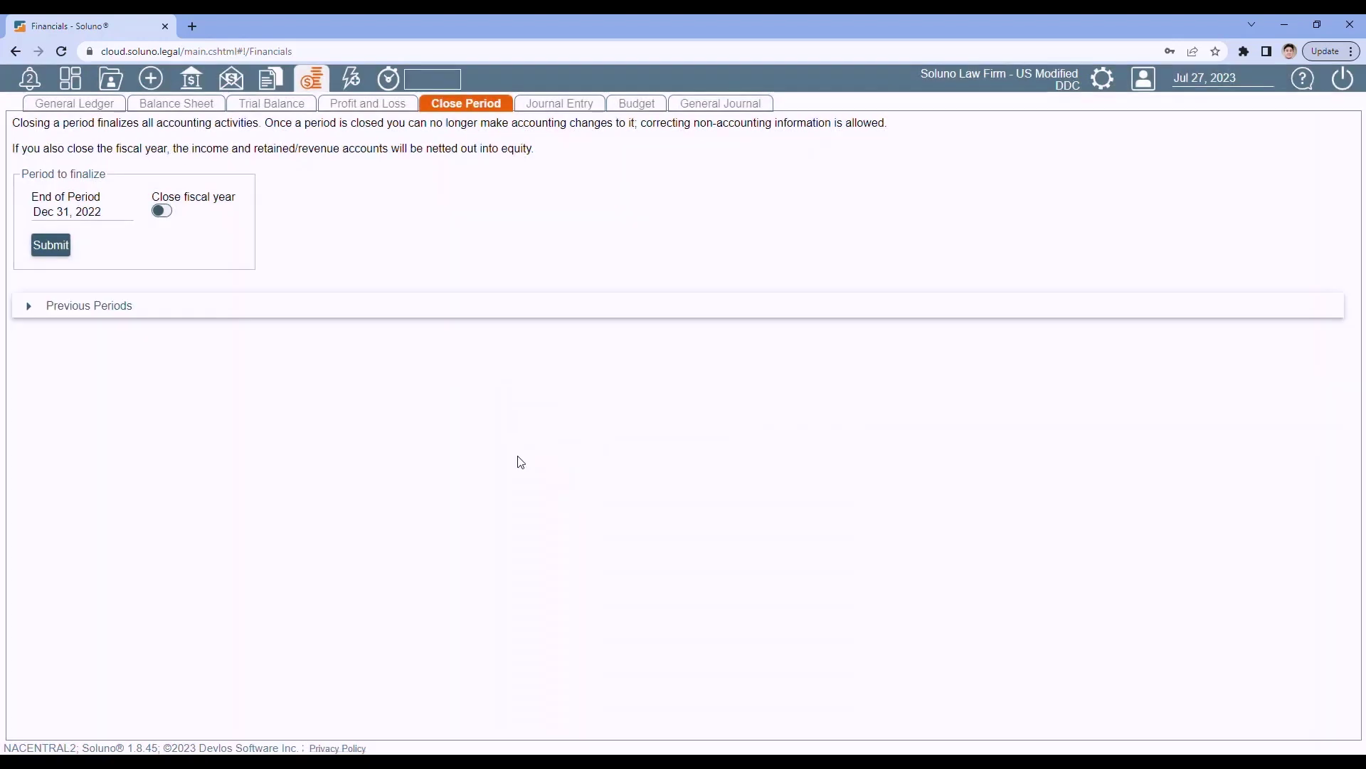
click(30, 307)
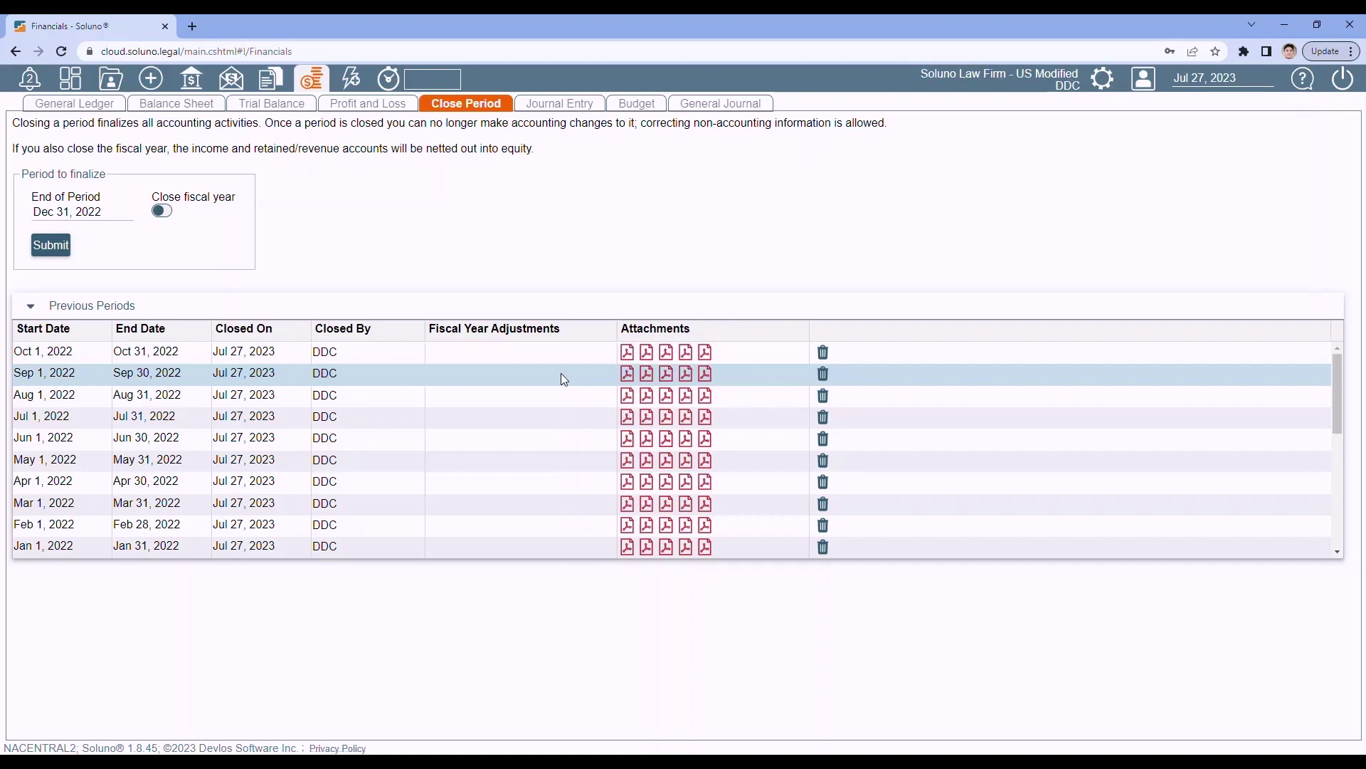
Scroll the closed-period history down to the oldest periods, back to December 2019
scroll(563, 375, down, 5)
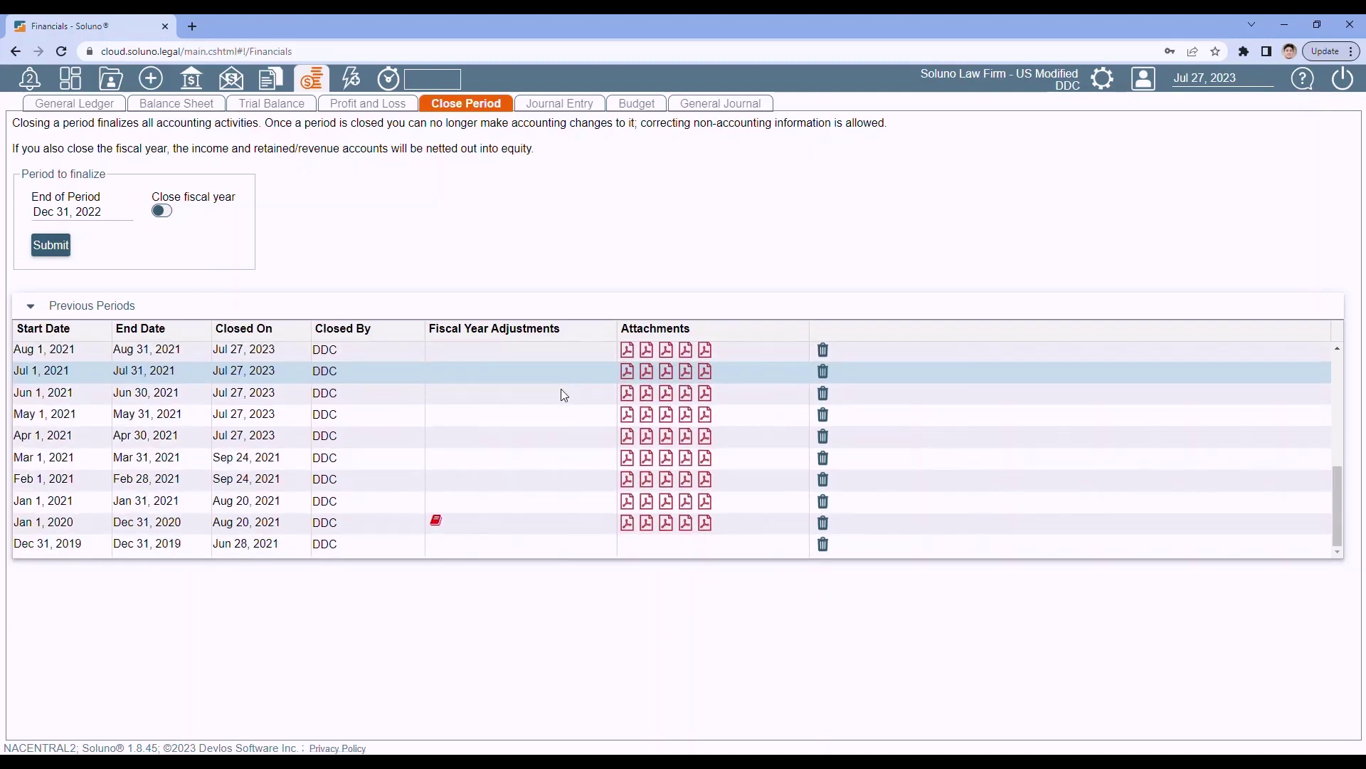